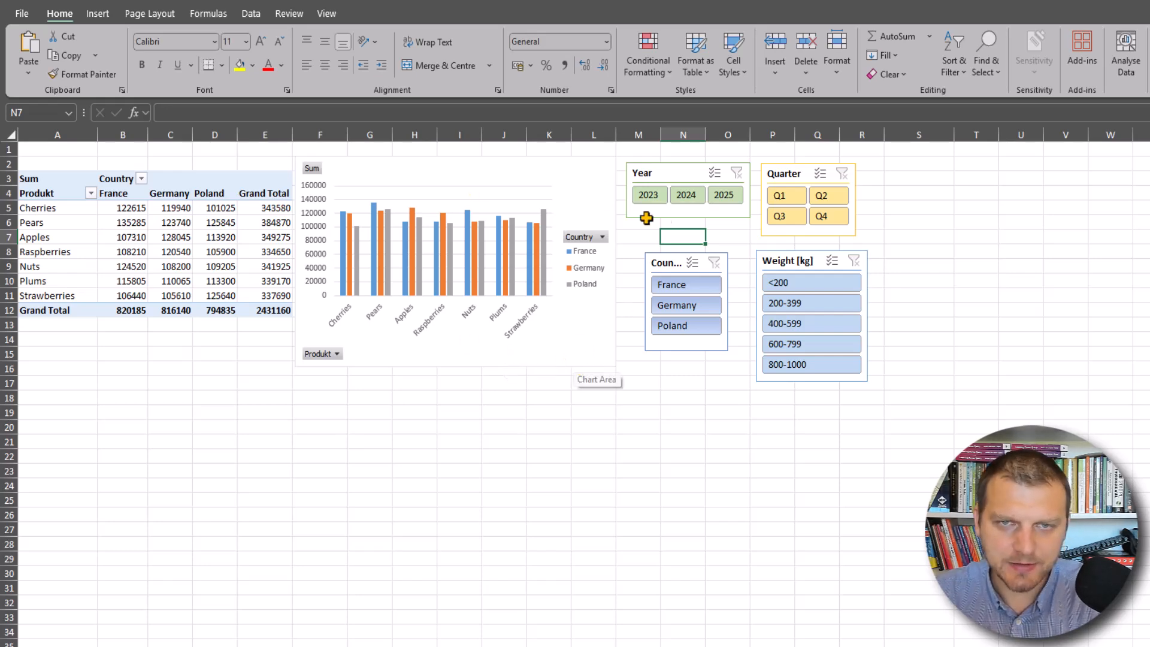
Step: Filter the pivot table and chart with the slicers to year 2023, country France, quarter Q1 and weight <200
click(648, 195)
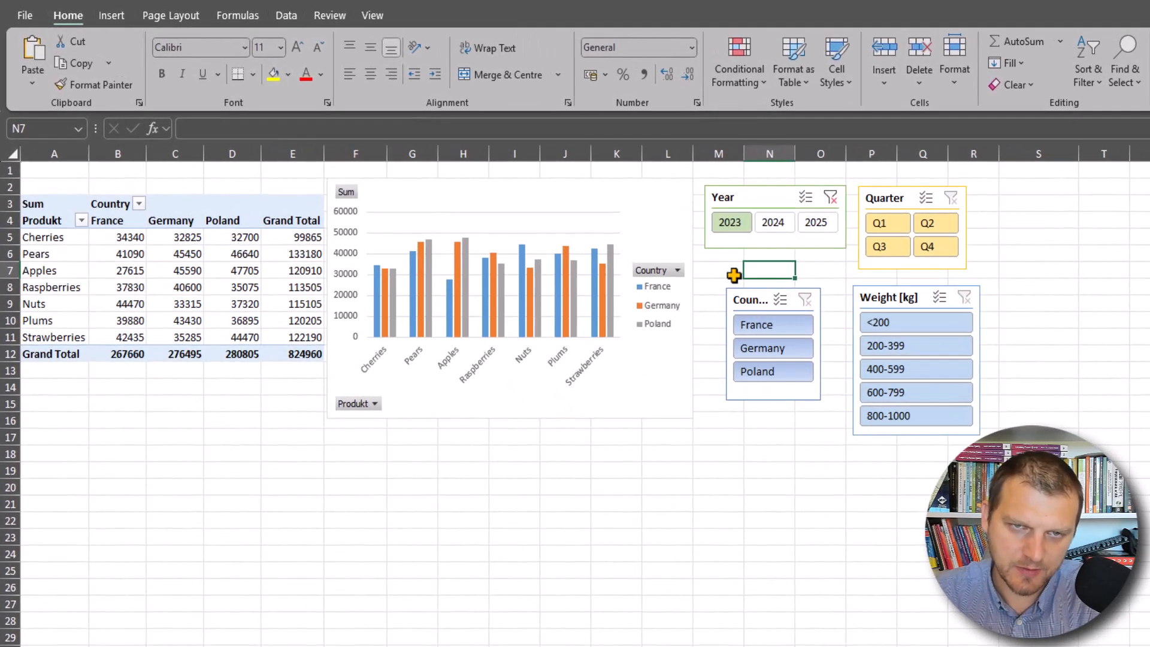
click(785, 326)
click(794, 326)
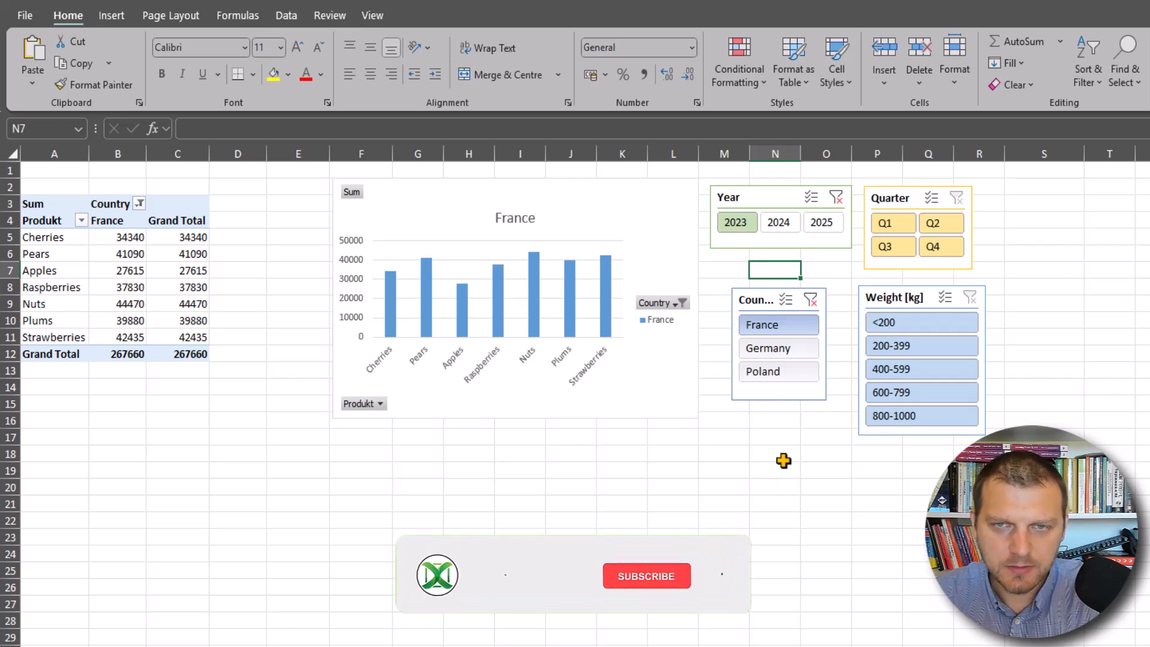
click(889, 225)
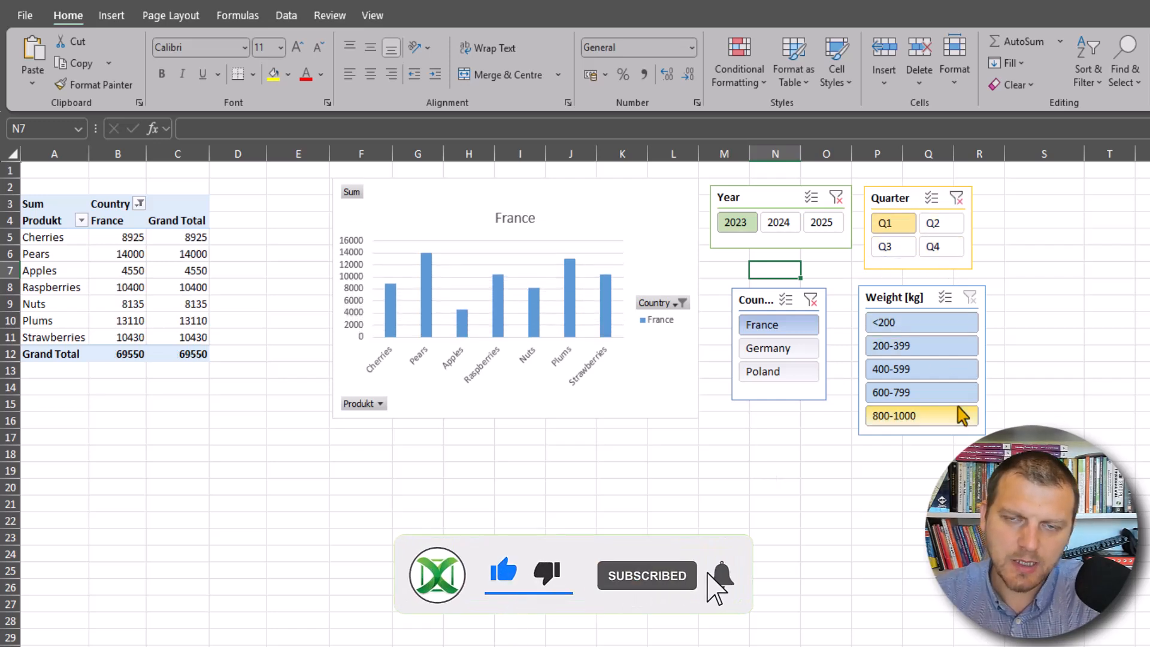
click(939, 322)
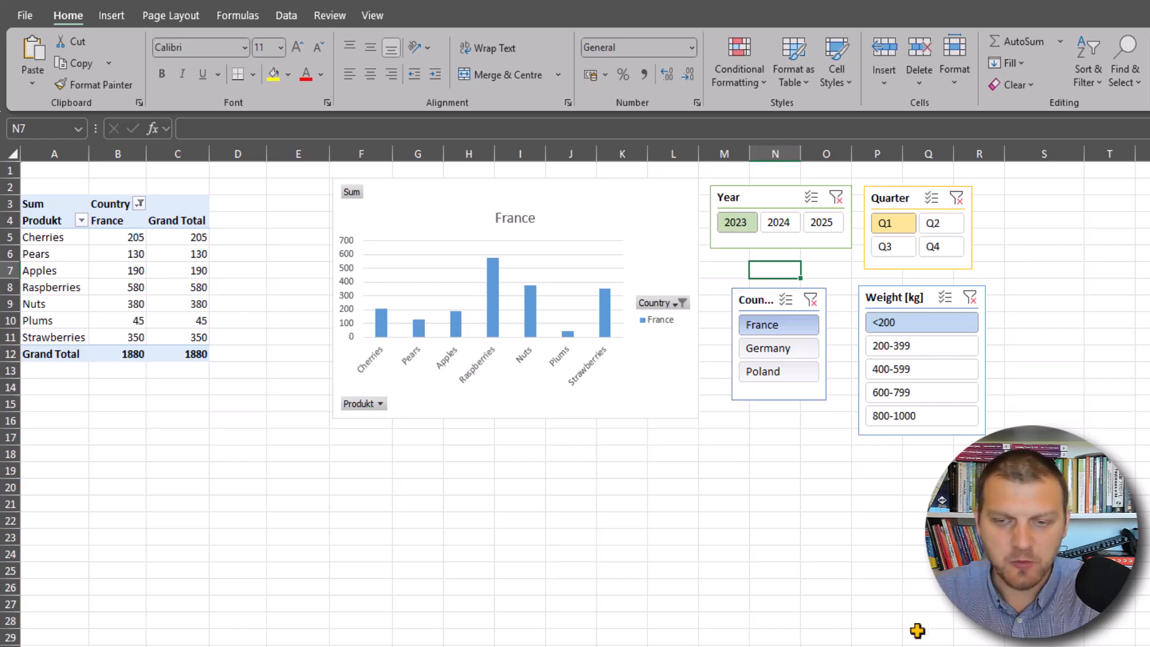
Step: Go to the source data sheet and examine its Date, Country, Product and Weight [kg] columns
key(ctrl+Page_Up)
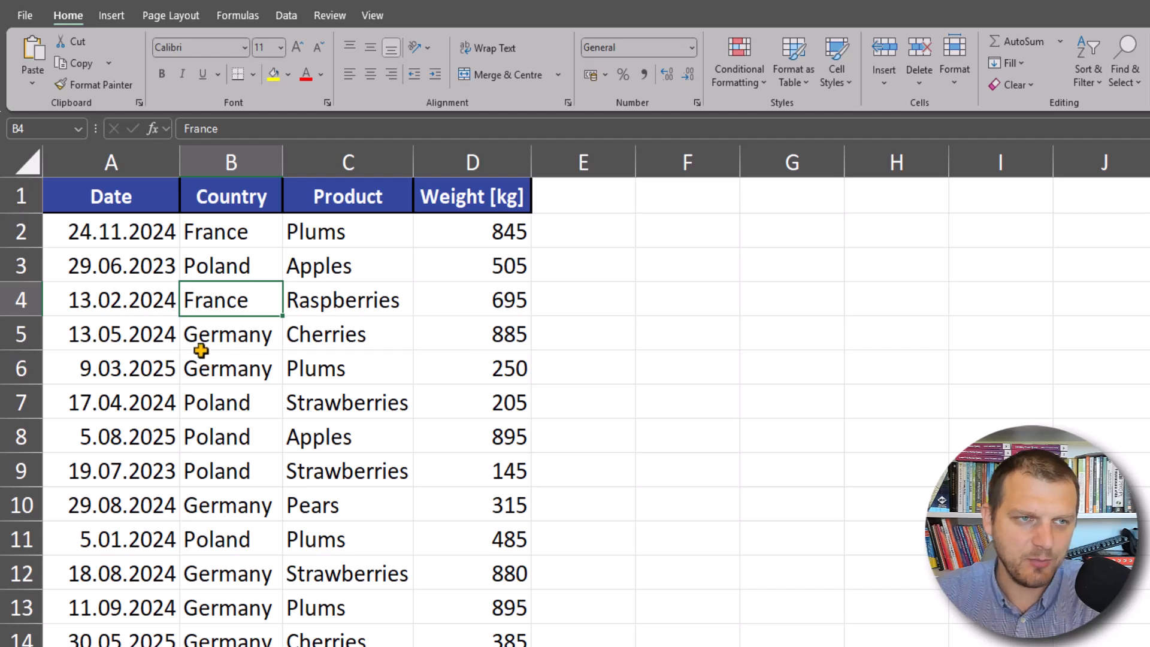
click(142, 164)
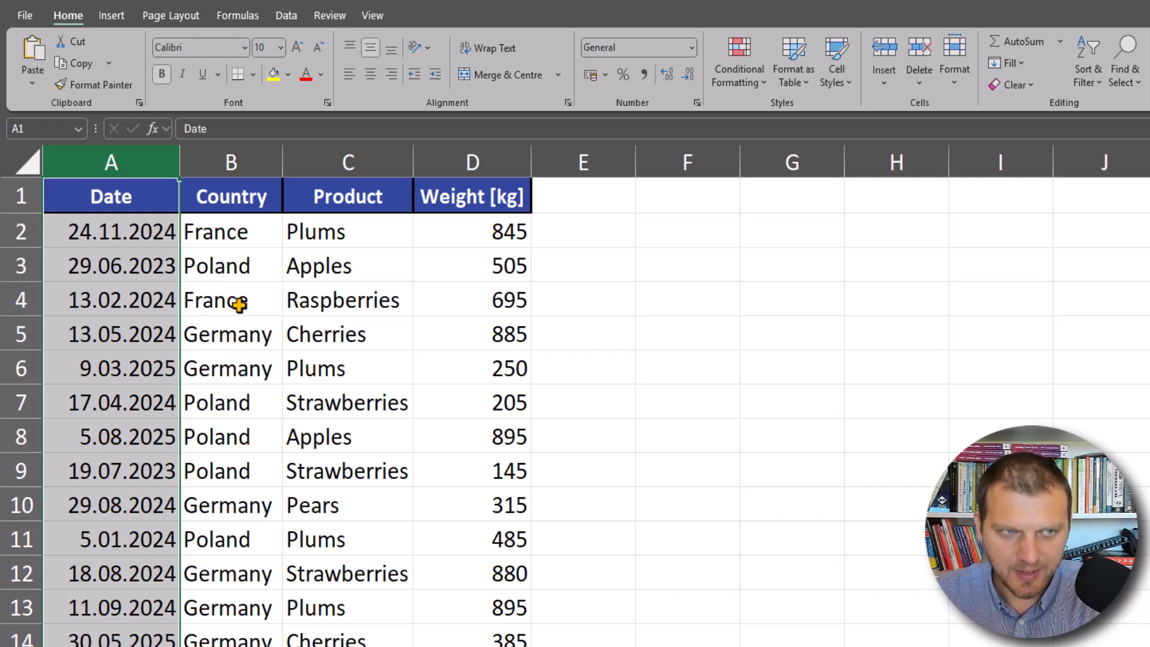
click(271, 348)
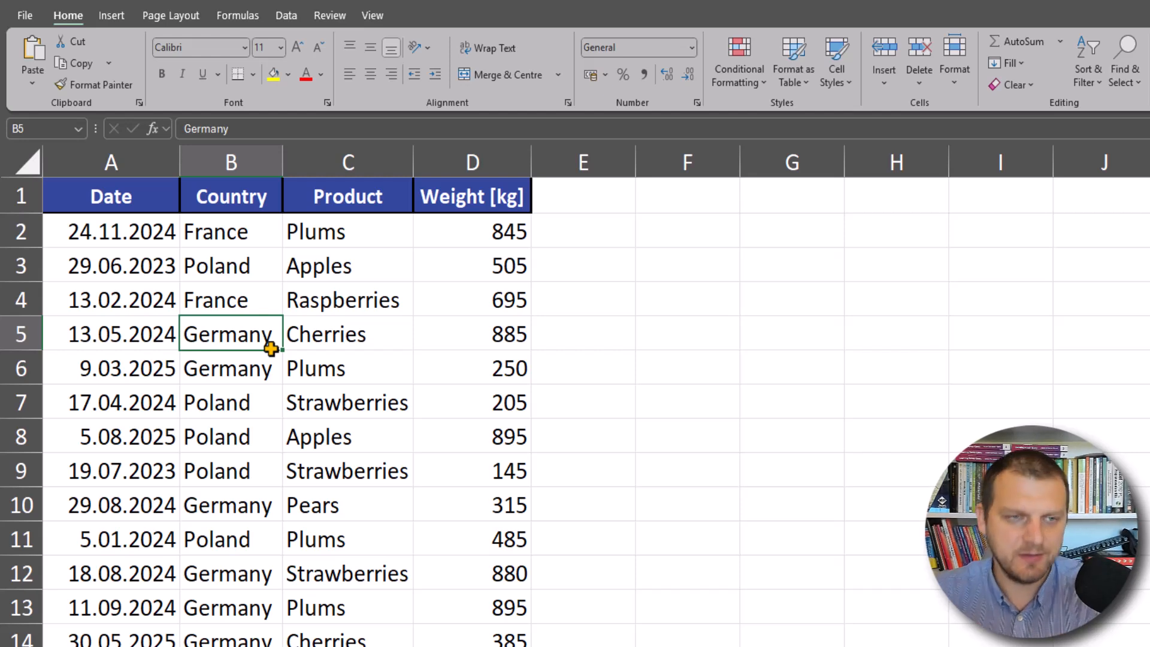
click(454, 234)
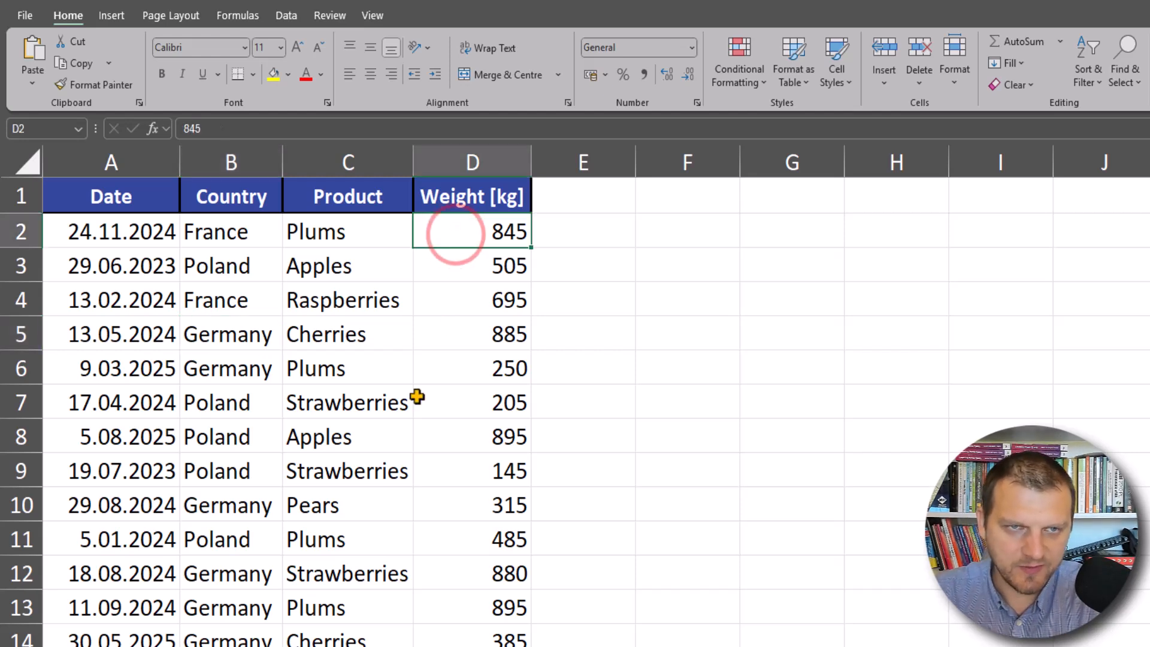
drag(473, 234, 472, 502)
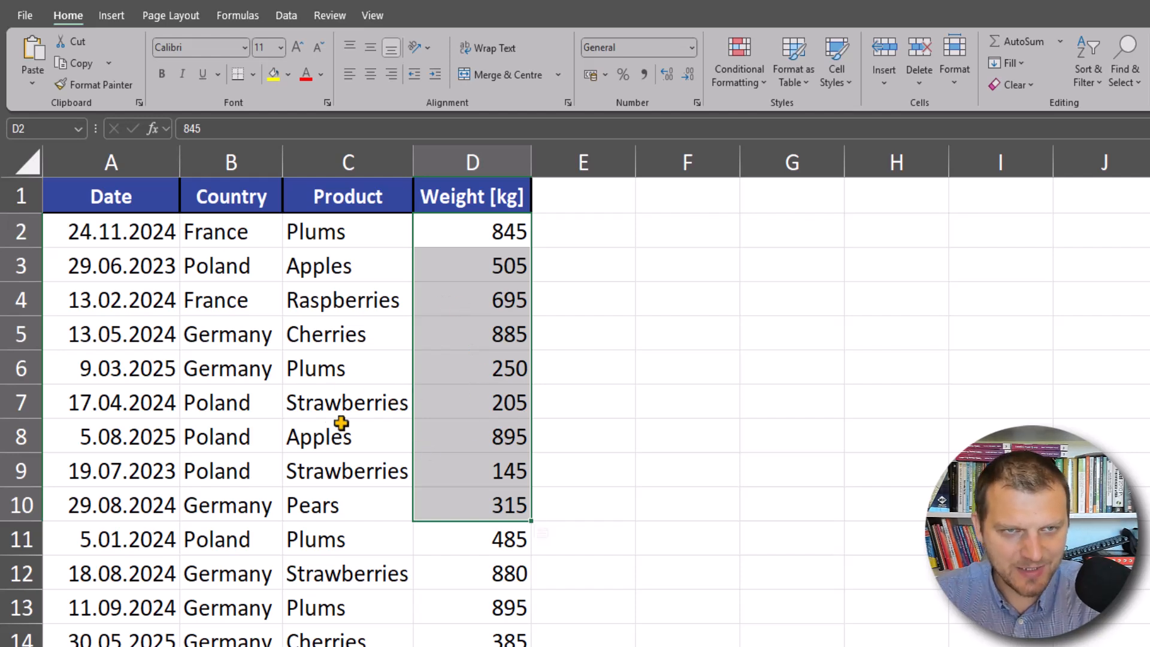
click(303, 379)
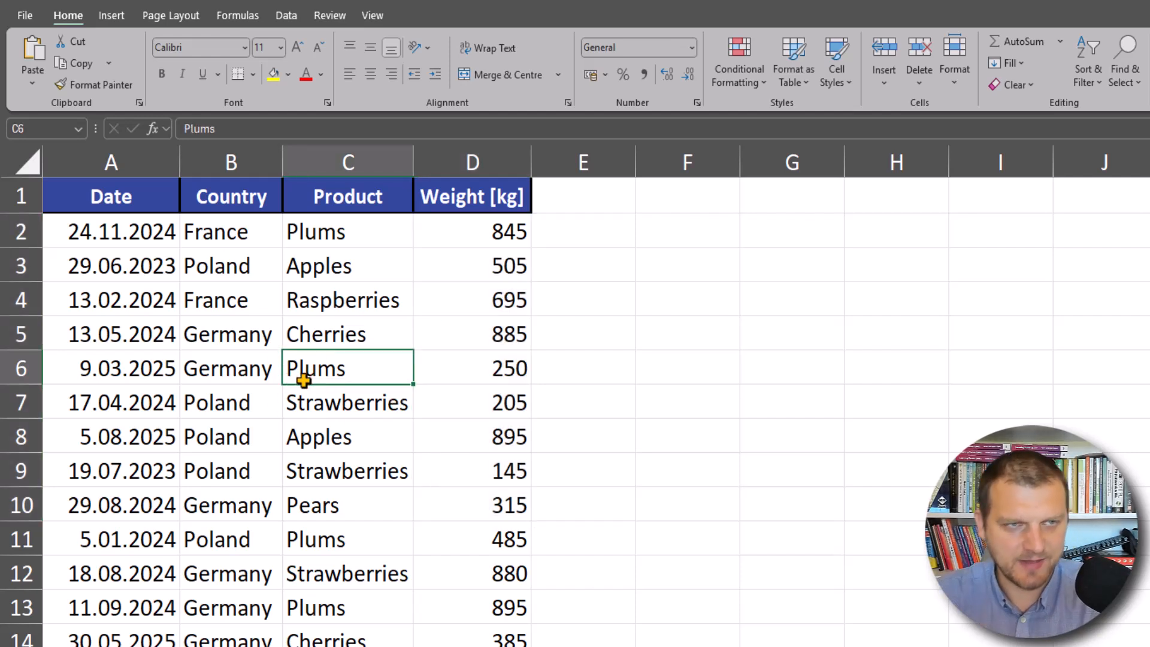
Step: Create a PivotTable on a new worksheet from the source data range 'E144'!$A$1:$D$4825
click(239, 300)
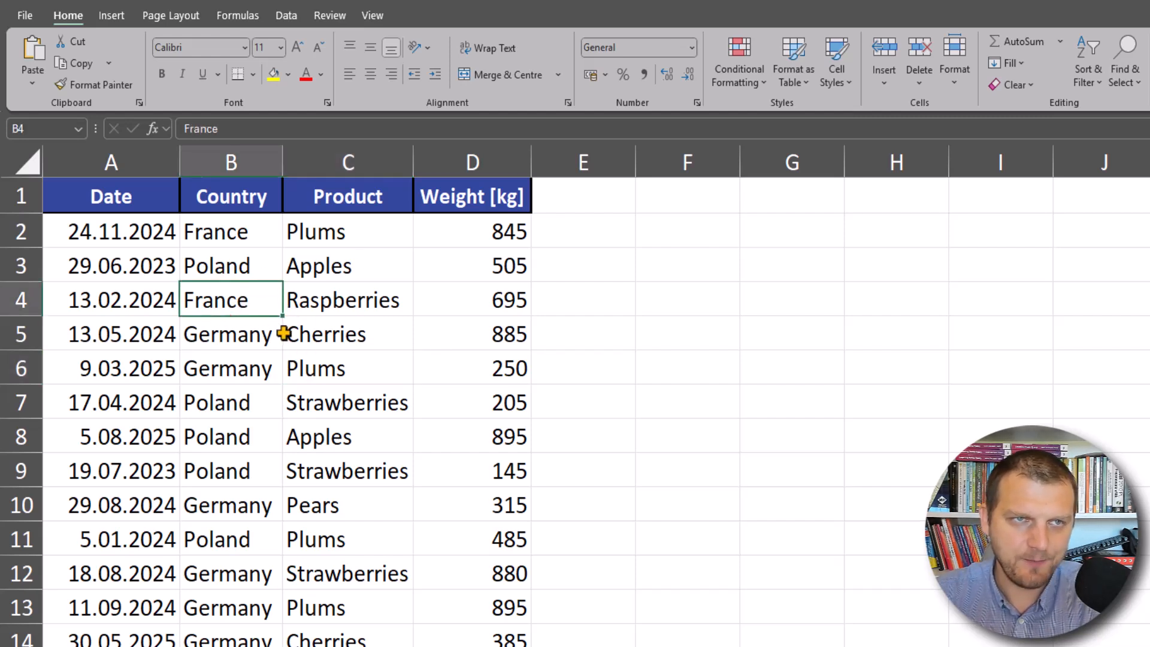
click(112, 16)
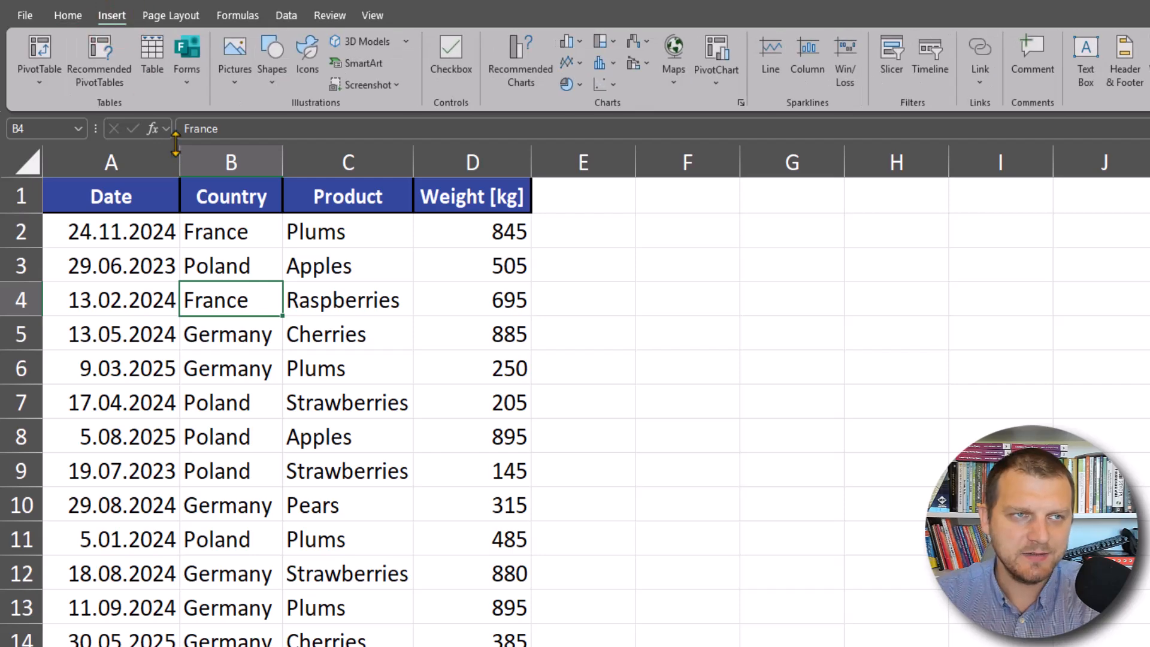
click(43, 49)
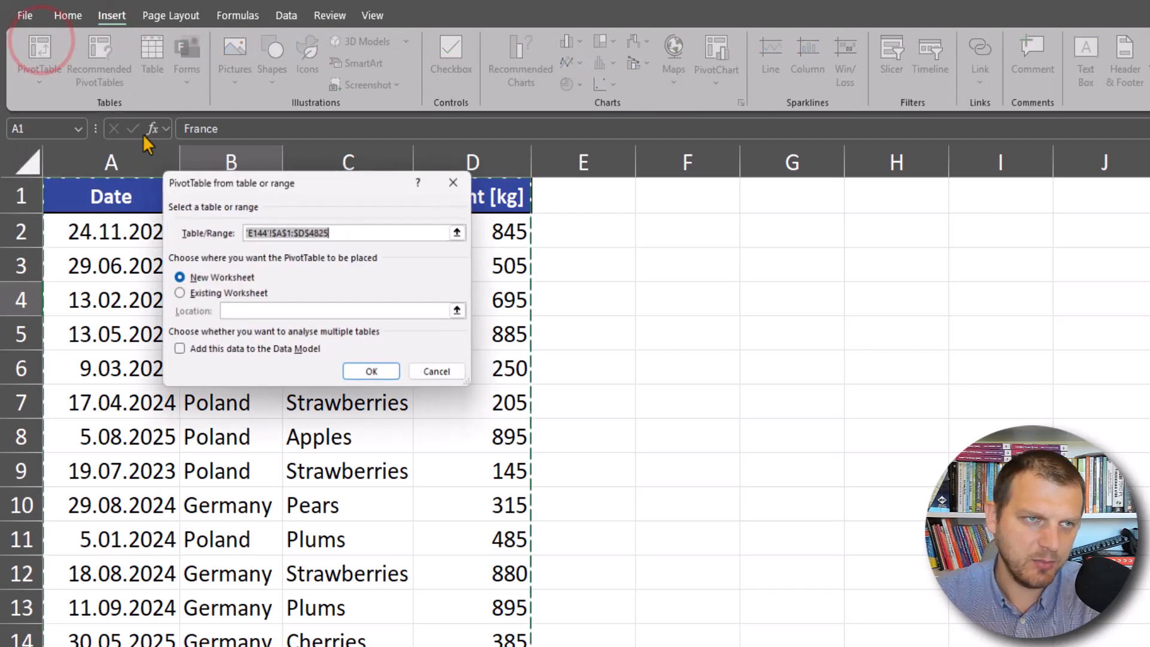
drag(329, 193, 372, 256)
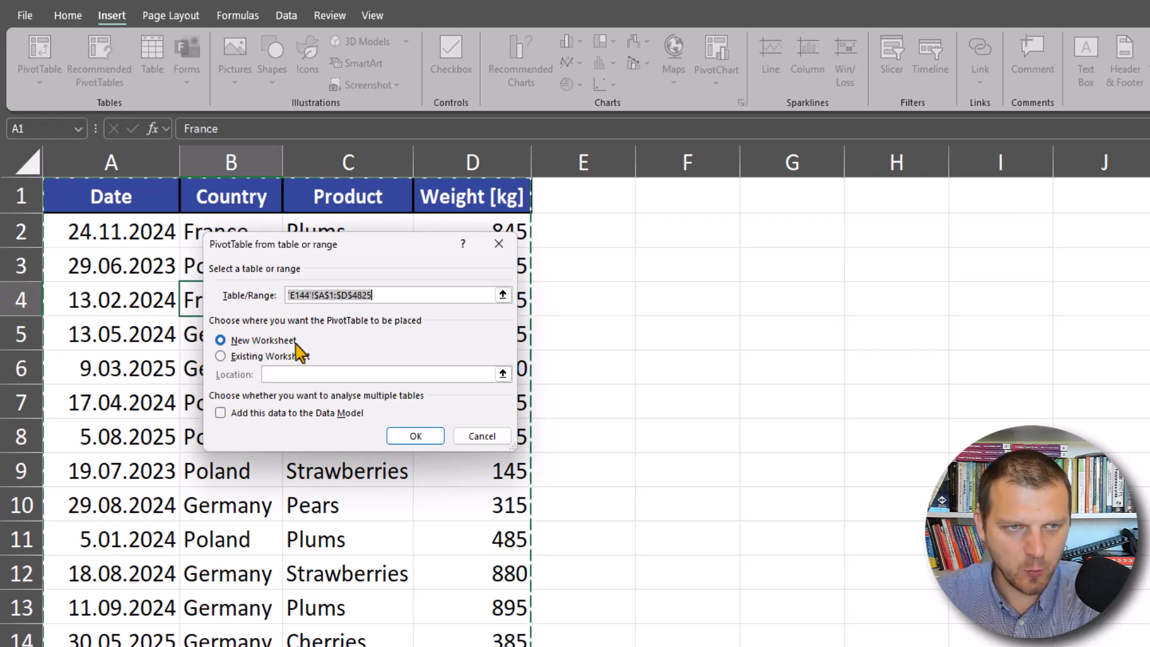
click(414, 438)
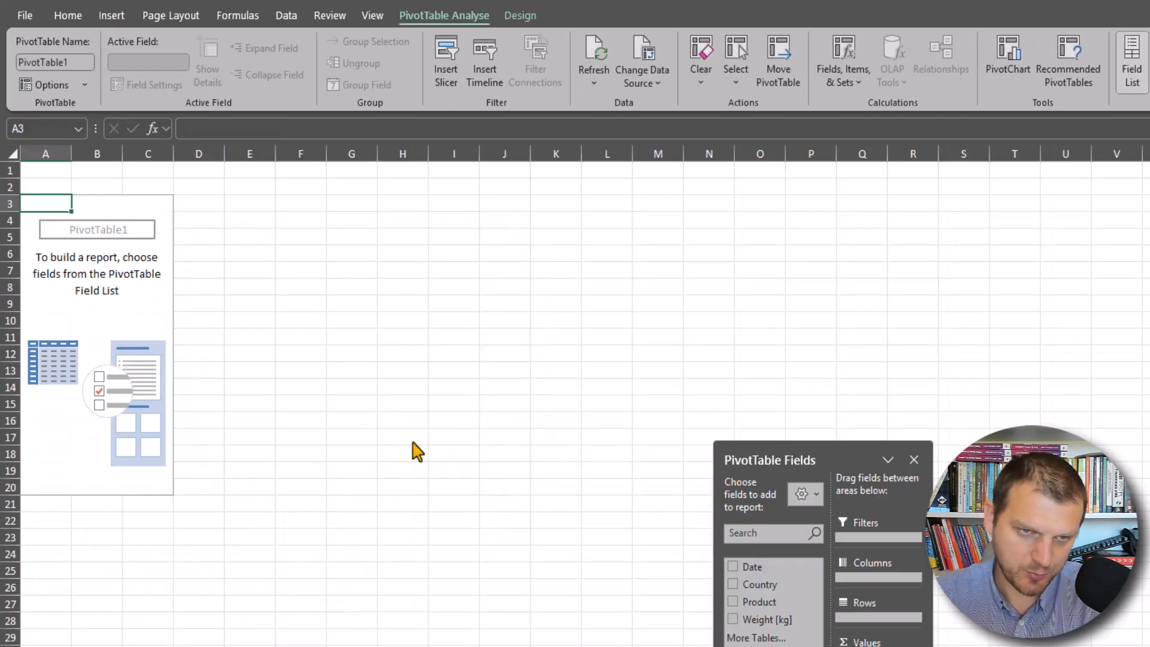
Step: Place the PivotTable Fields pane near the pivot table, make it taller, and add the Date field to the rows
drag(829, 454, 665, 343)
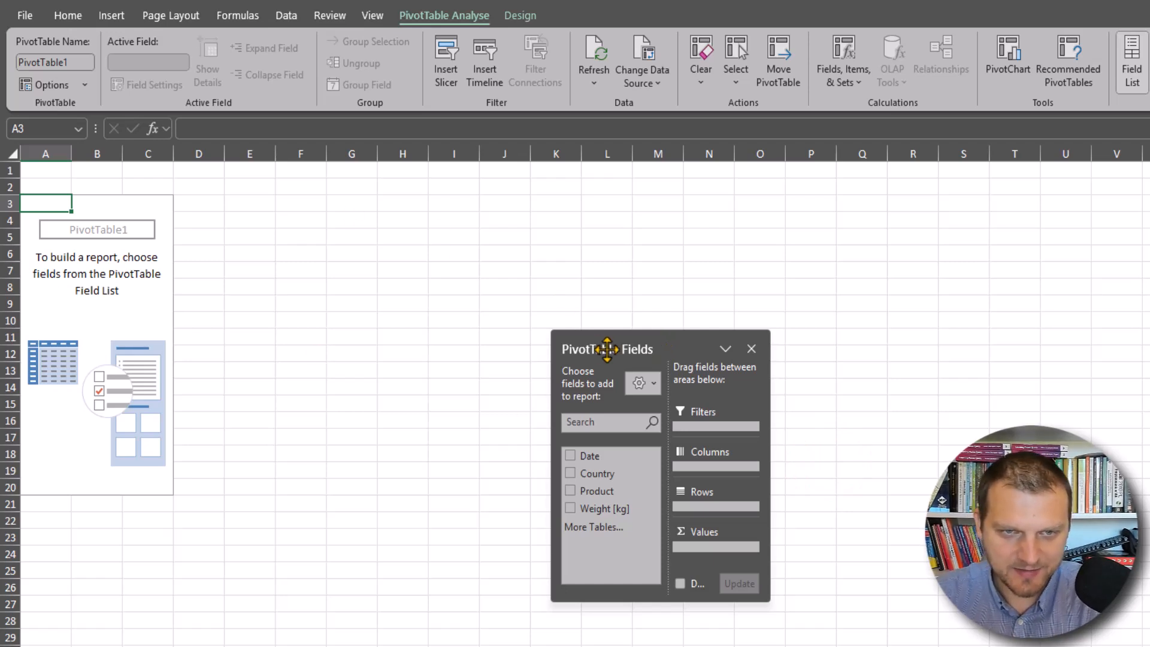
drag(623, 346, 485, 294)
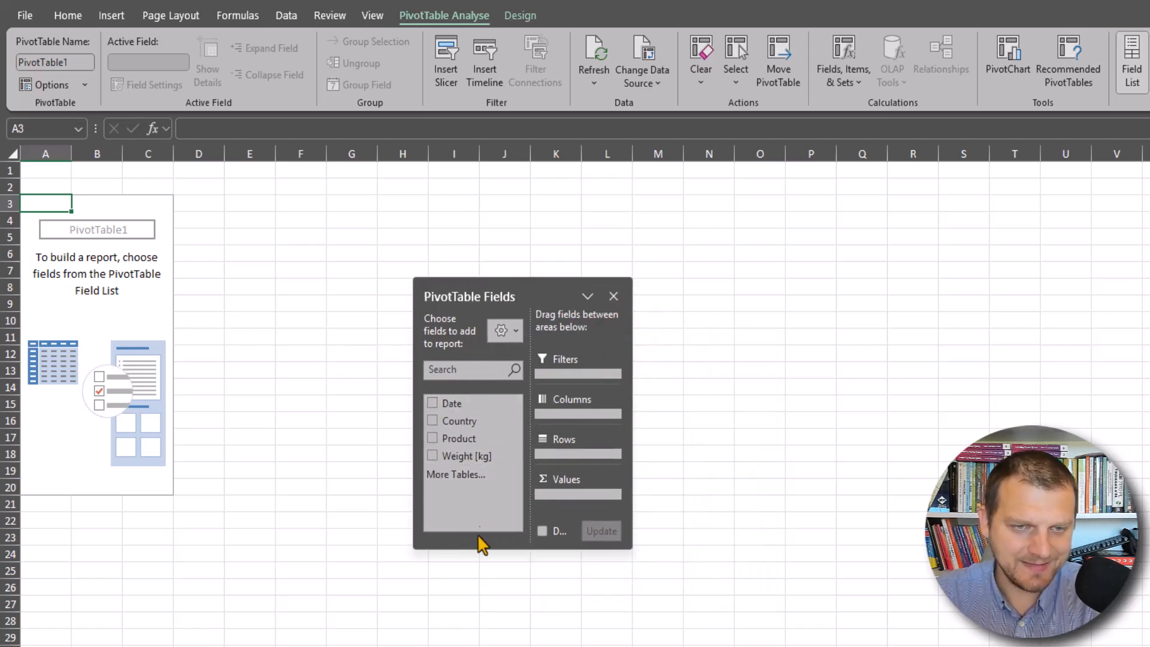
drag(487, 549, 488, 632)
drag(546, 296, 417, 229)
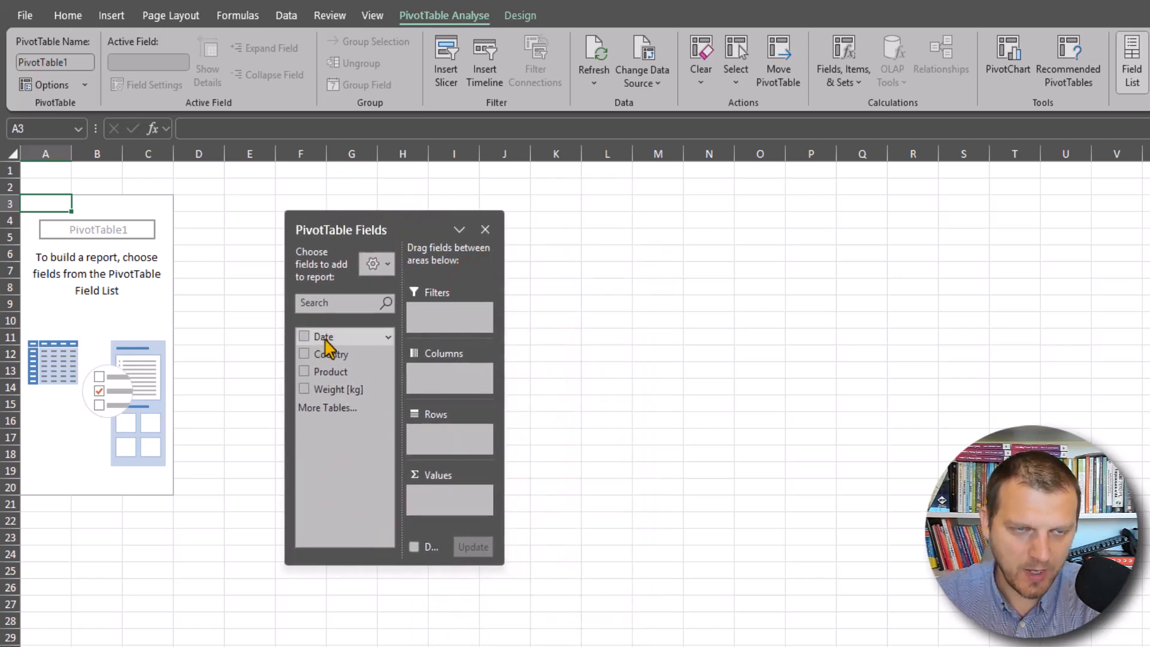
drag(353, 341, 449, 445)
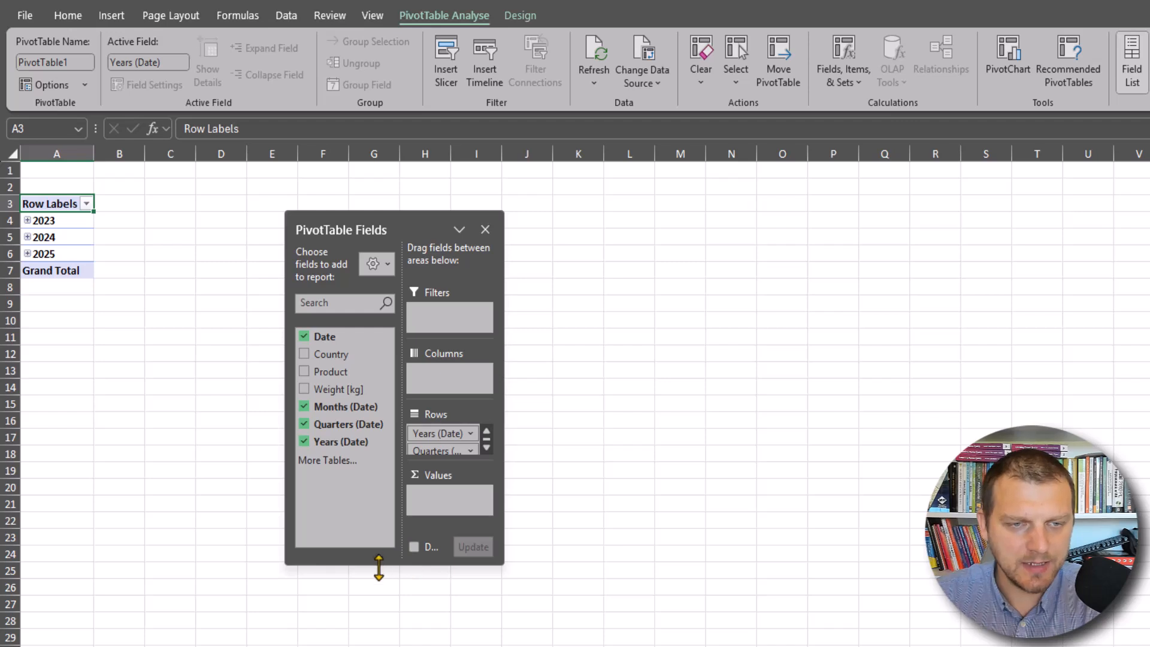
drag(379, 565, 375, 644)
drag(342, 229, 373, 227)
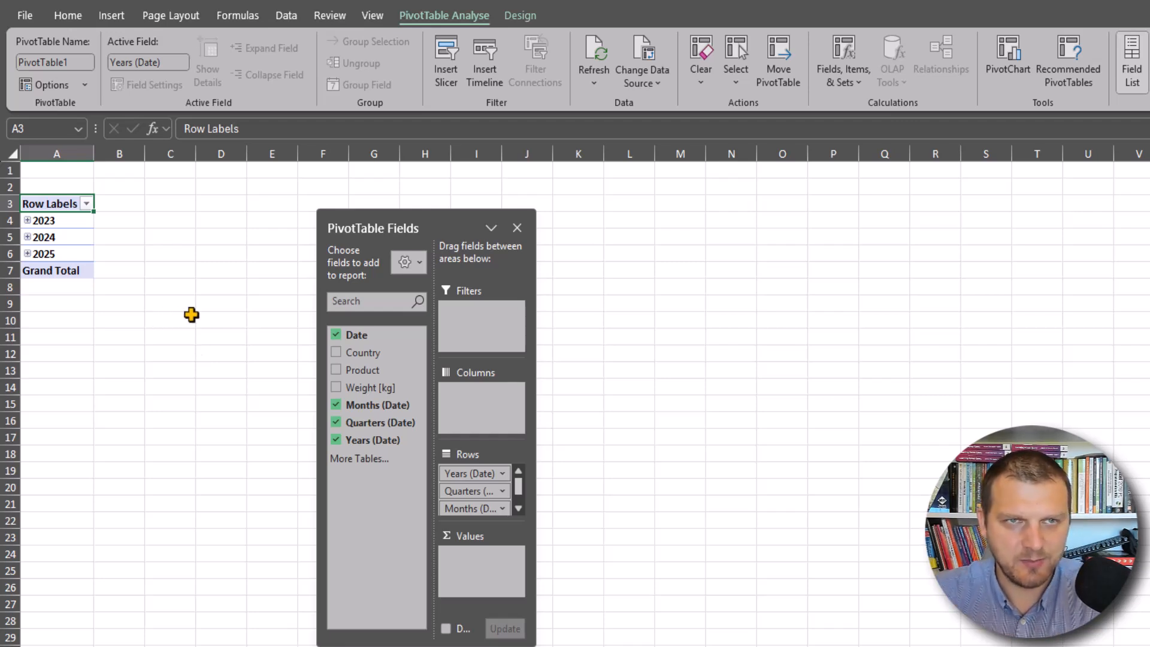
Step: Show the PivotTable in tabular form and autofit the widths of columns A to D
click(520, 18)
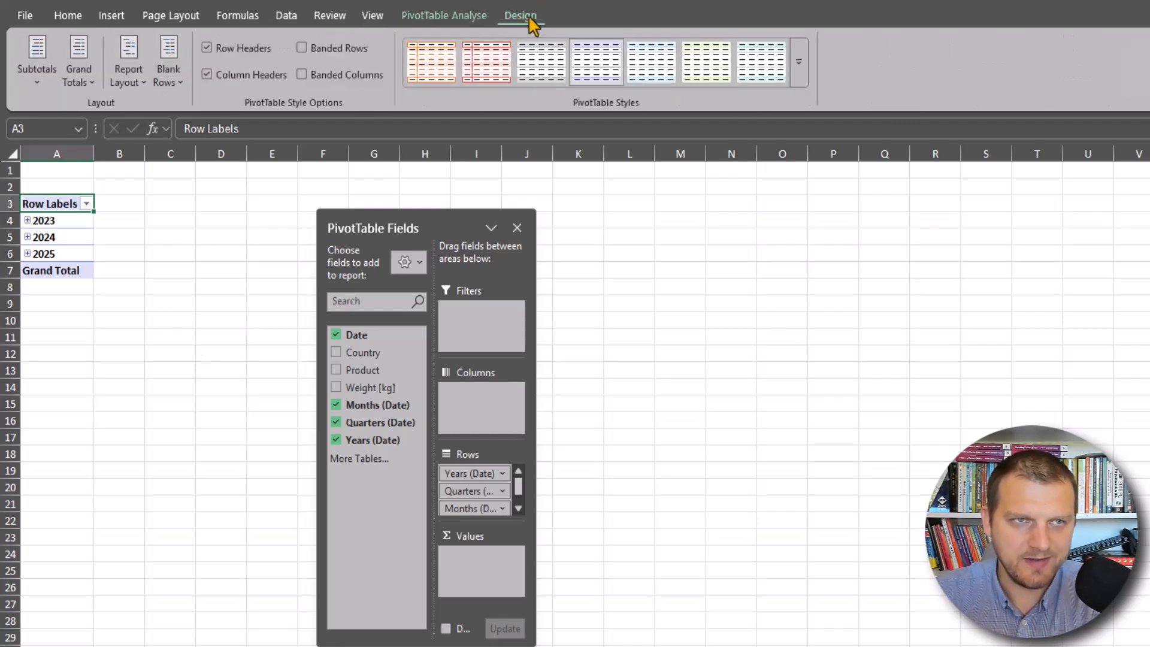
click(142, 90)
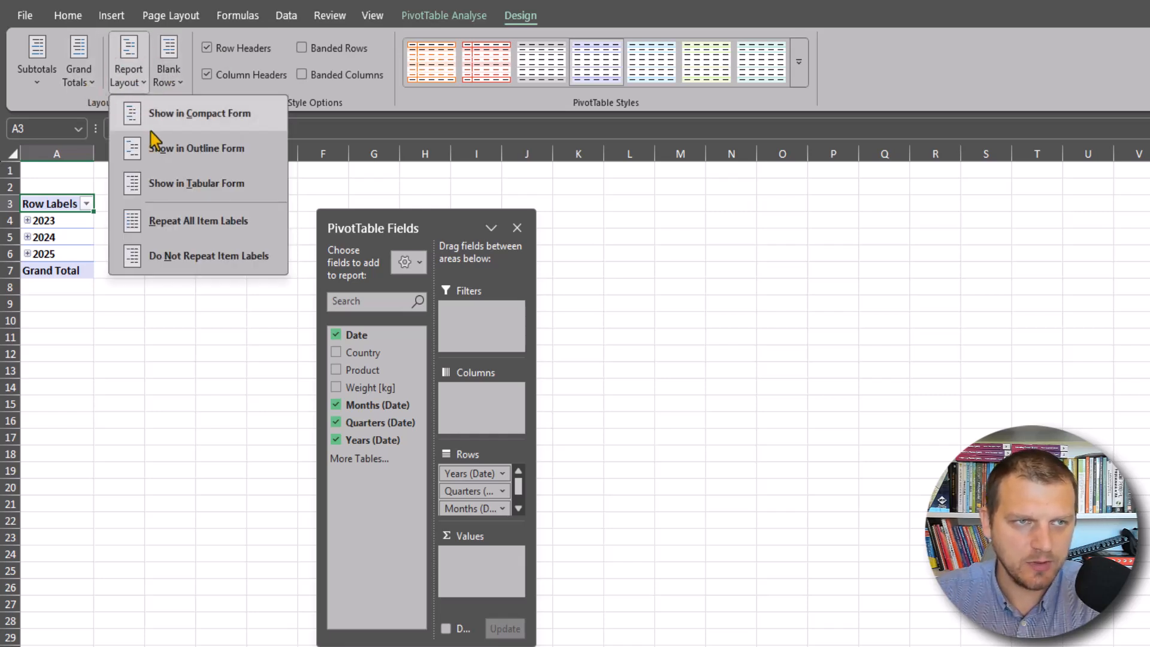
click(205, 193)
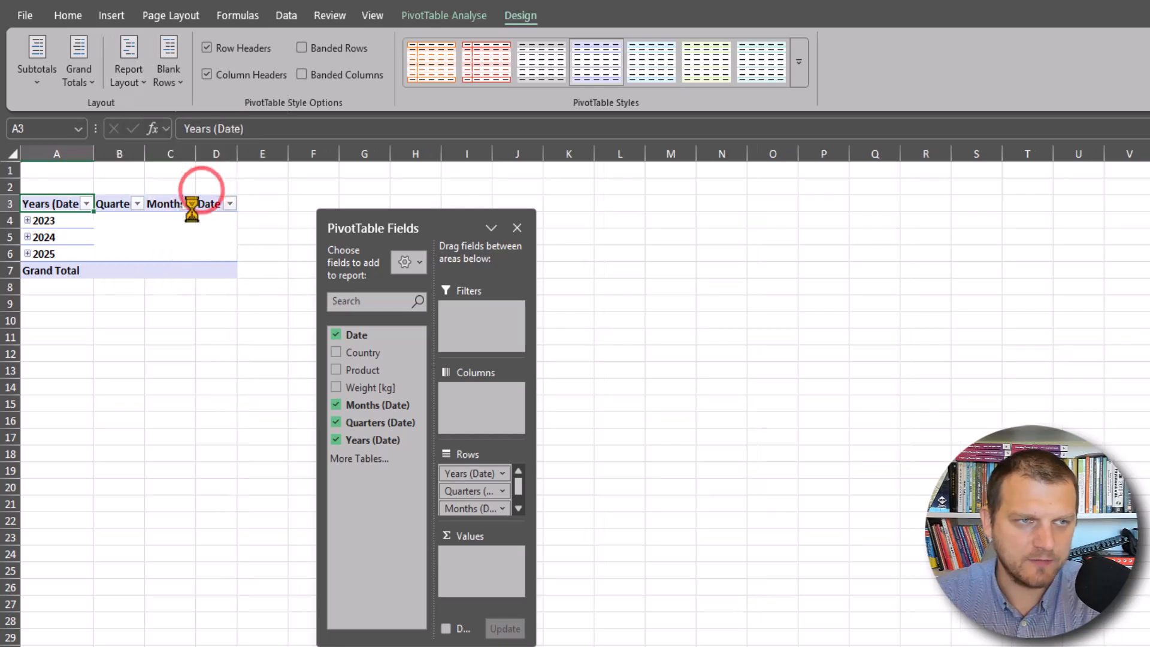
drag(89, 154, 198, 155)
double_click(198, 155)
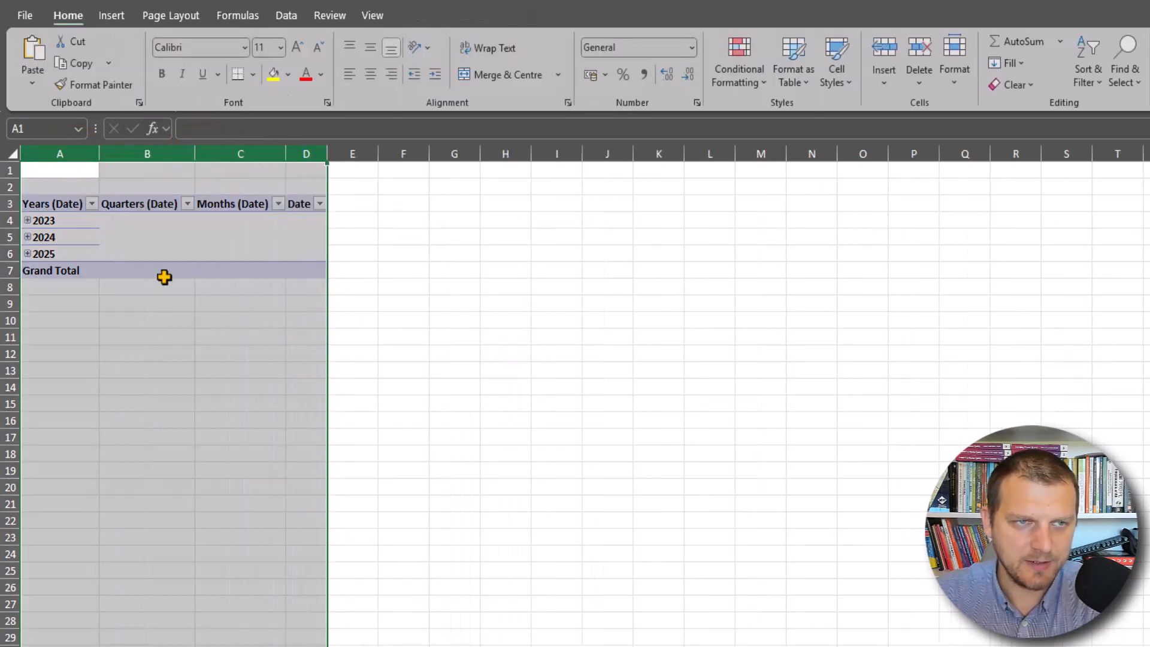
Step: Review the Years (Date), Quarters (Date), Months (Date) and Date headers of the pivot table
click(57, 208)
click(144, 203)
click(246, 205)
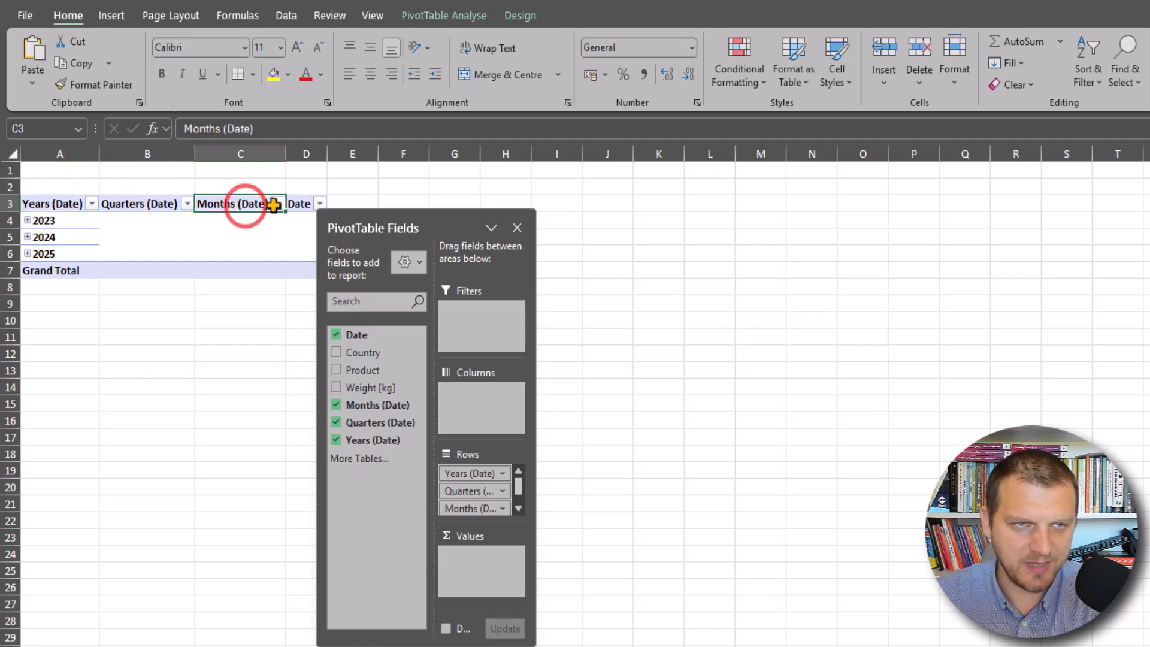
click(299, 204)
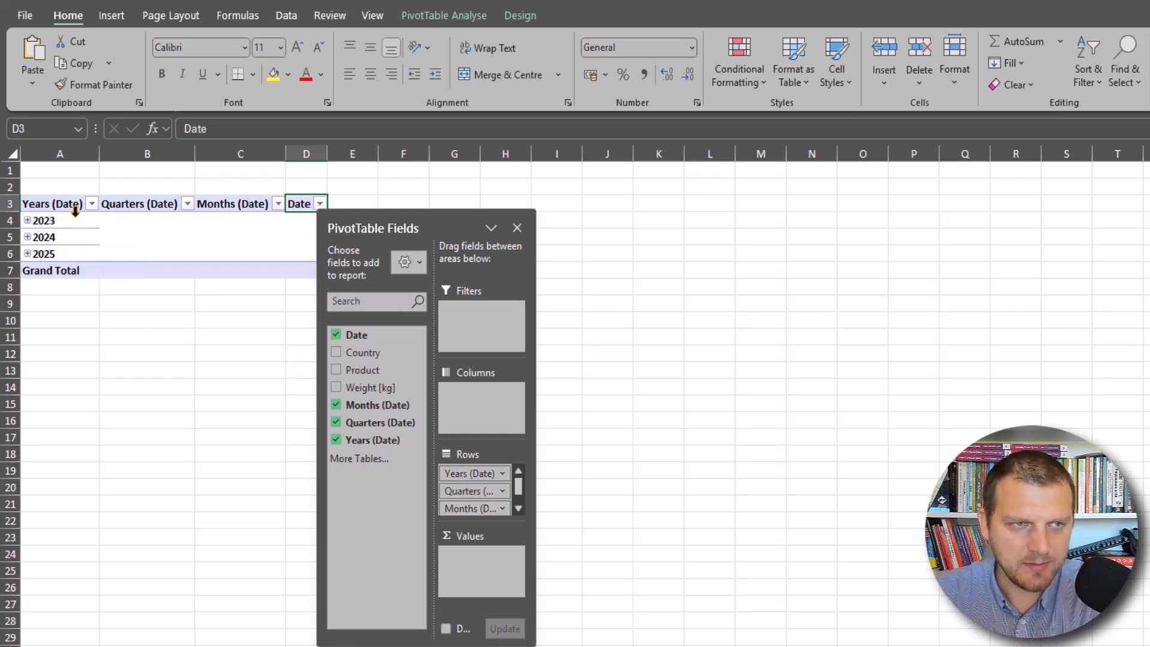
Step: Group the pivot table's dates by months, quarters and years, leaving the automatic start and end dates
right_click(54, 224)
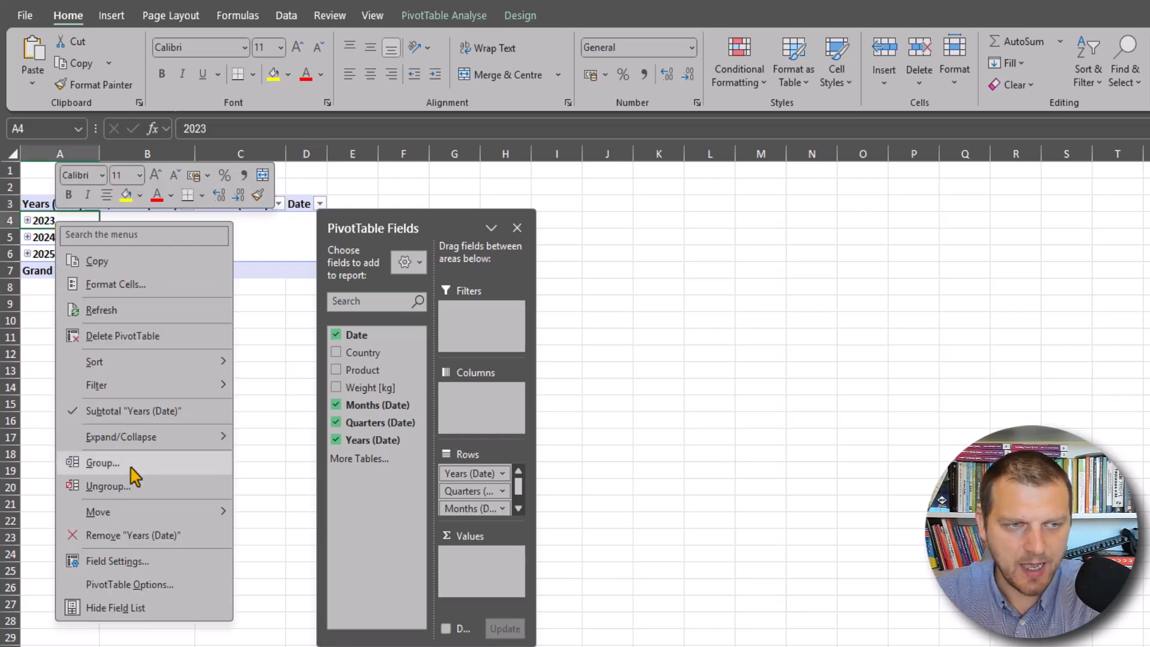
click(110, 475)
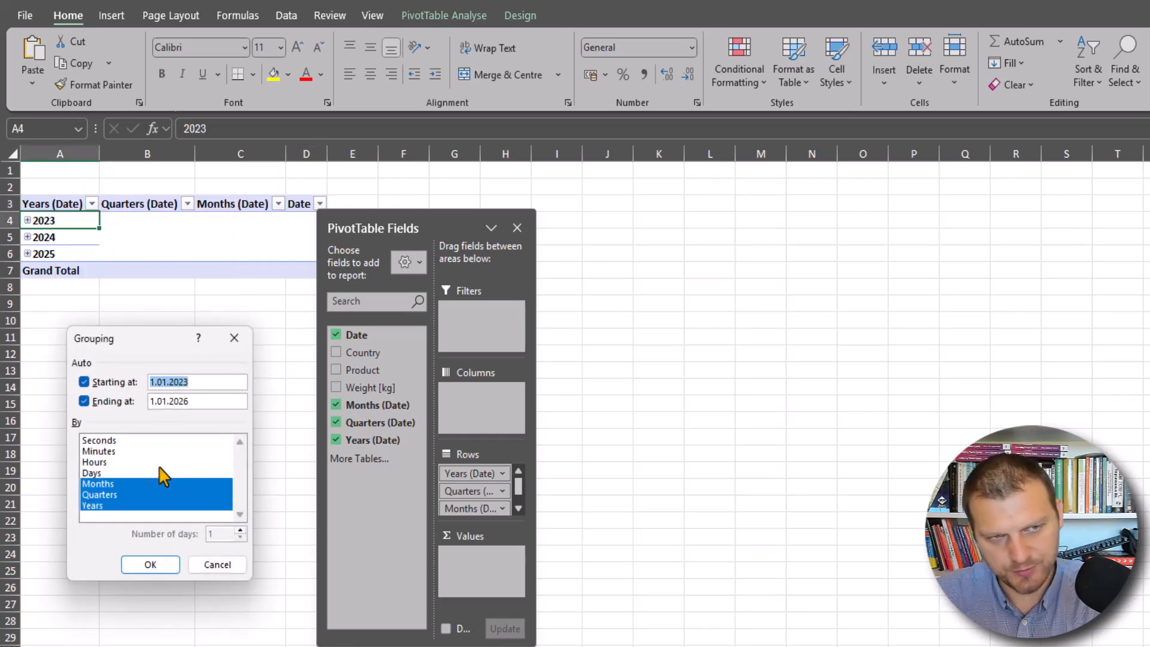
click(156, 338)
drag(169, 320, 163, 318)
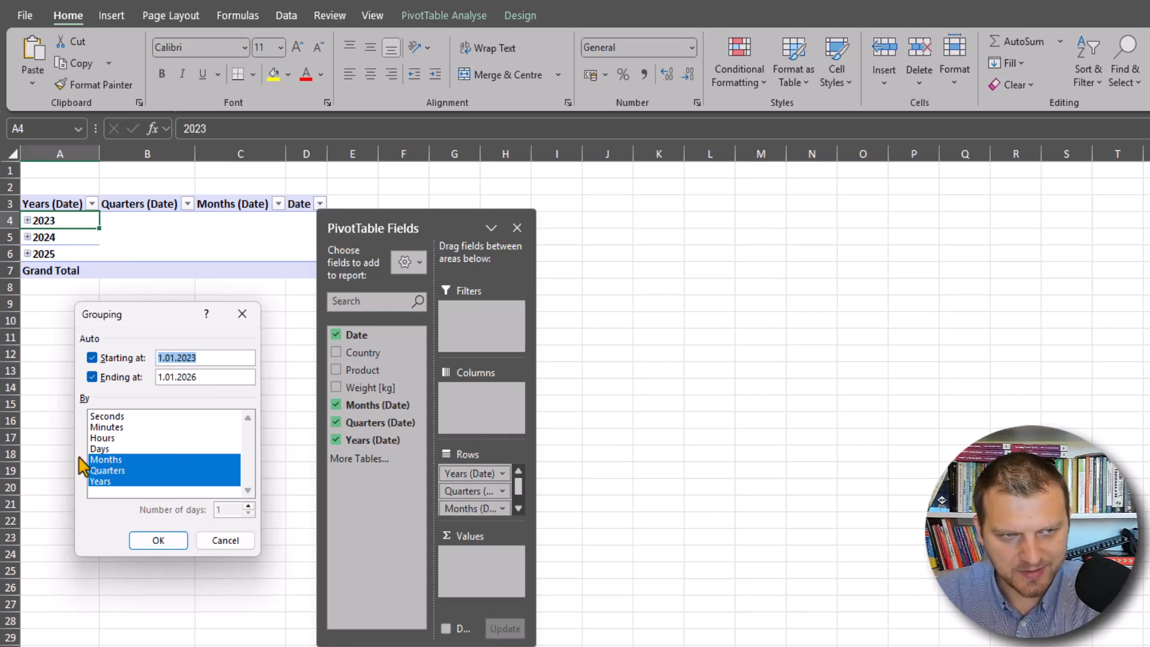
click(128, 472)
click(129, 473)
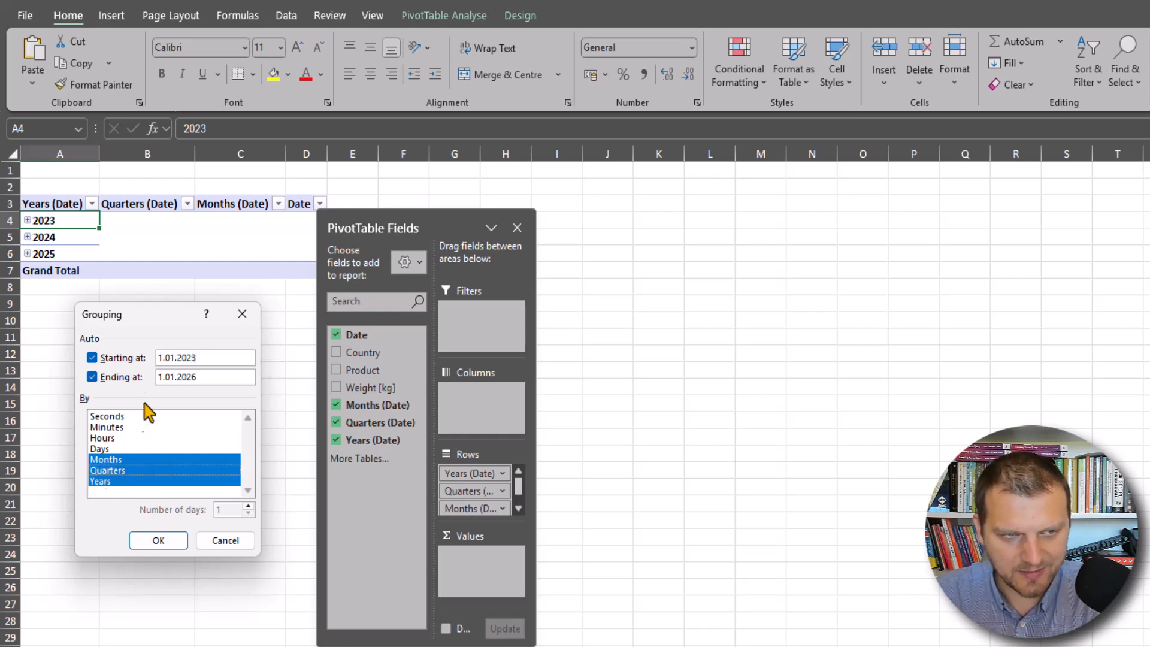
click(158, 541)
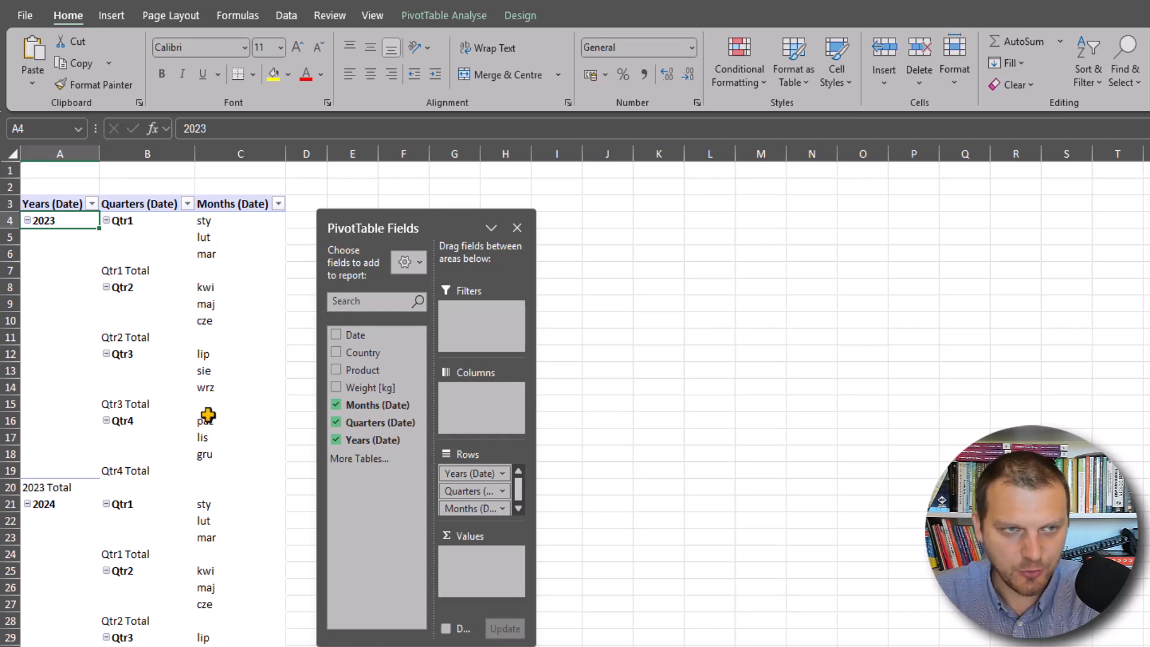
Step: Rename the month label "sty" in the 2023 first quarter to "Jan"
click(226, 223)
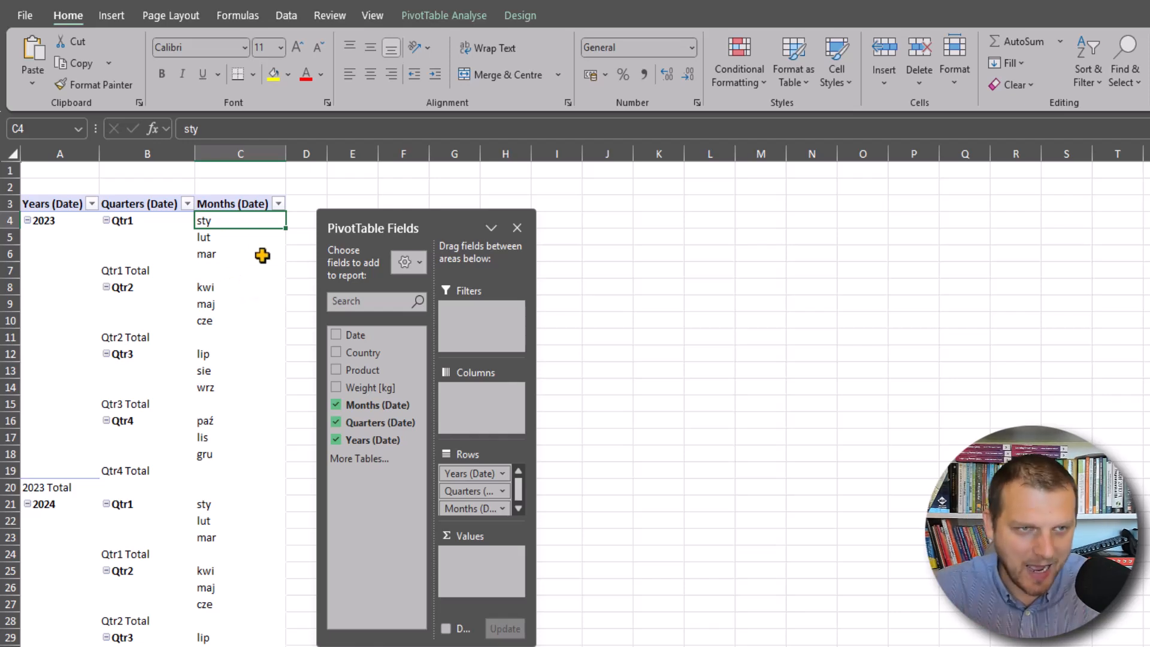
text(J)
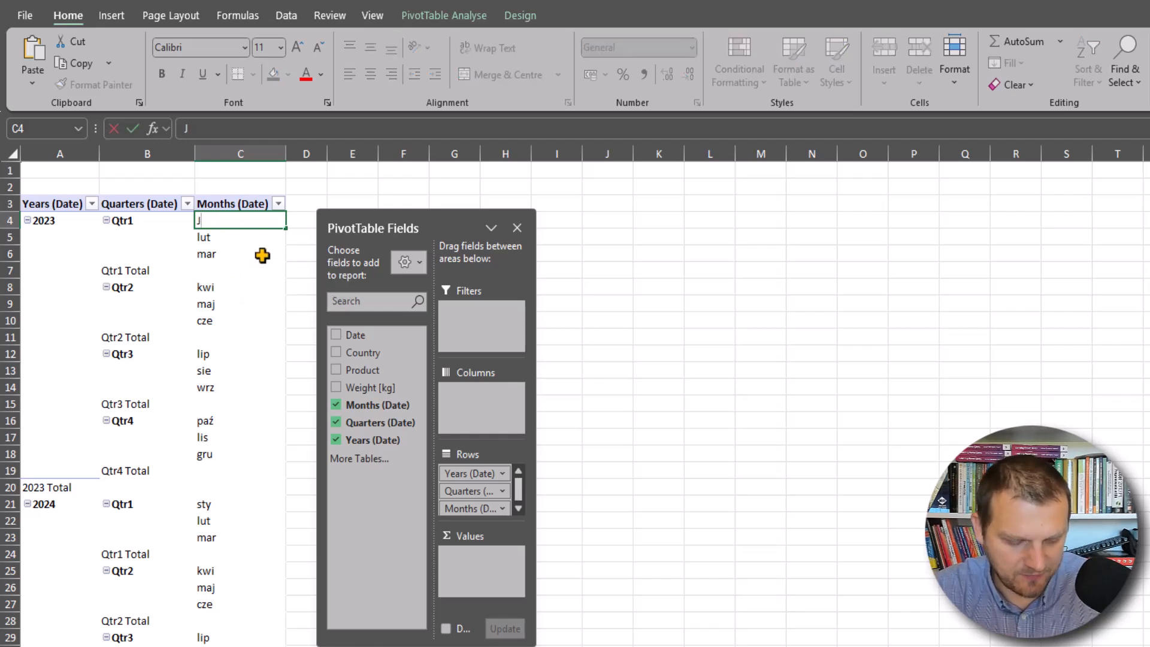
text(an)
key(Return)
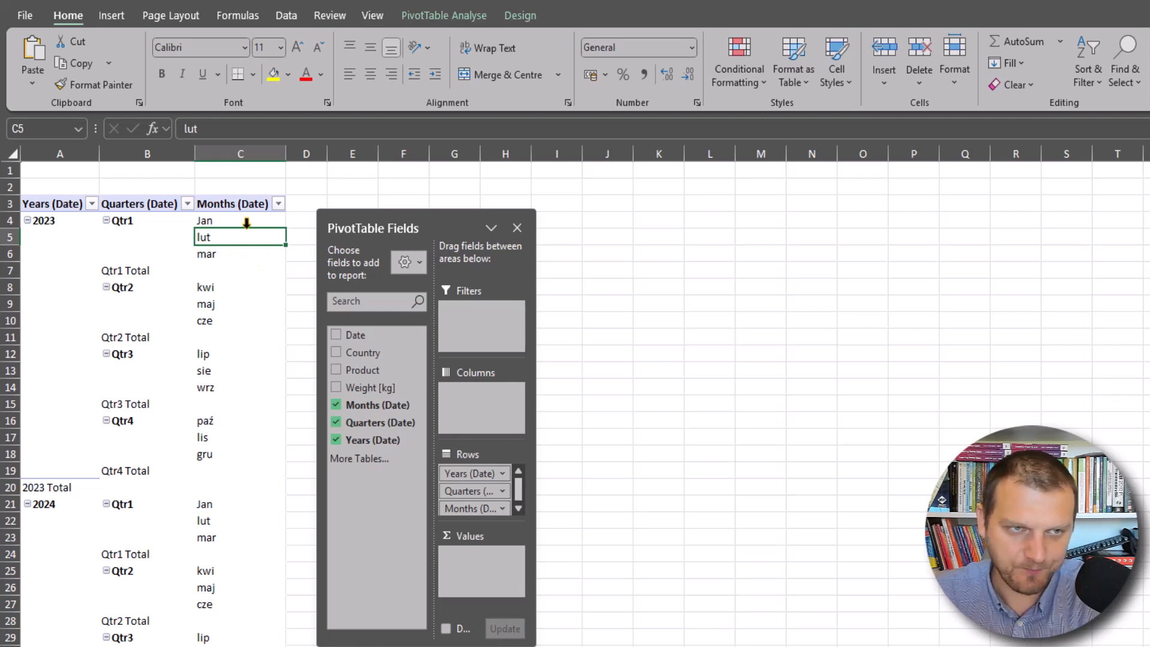
click(230, 256)
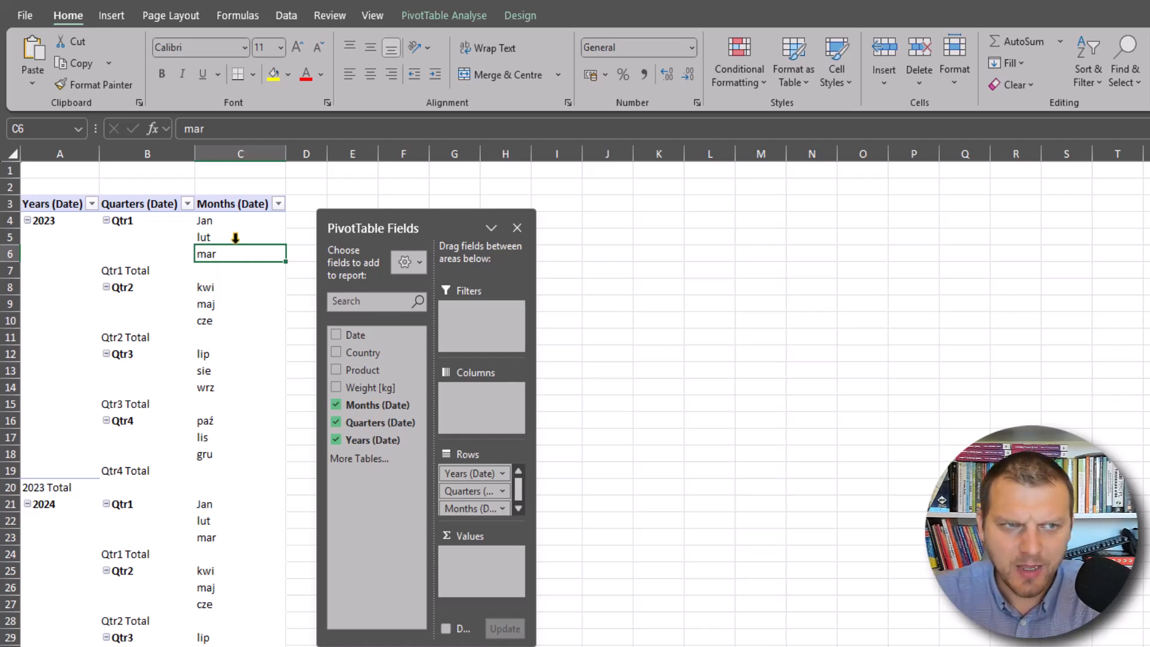
Step: Rename the pivot table's Years (Date) header to "Year"
click(239, 238)
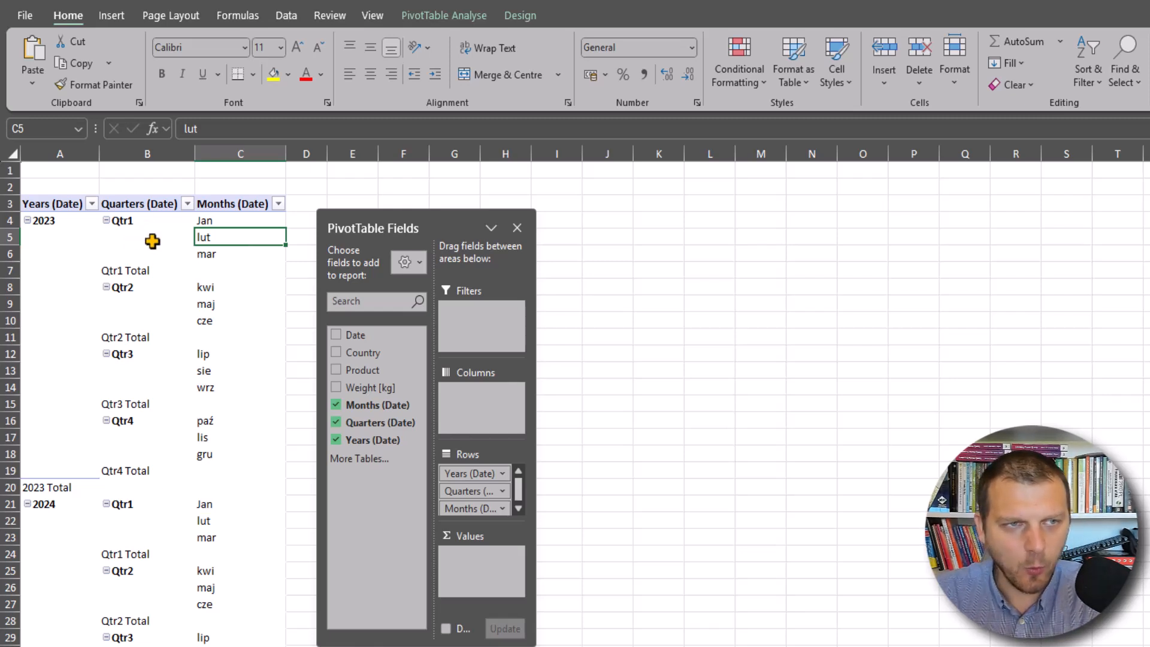
click(51, 204)
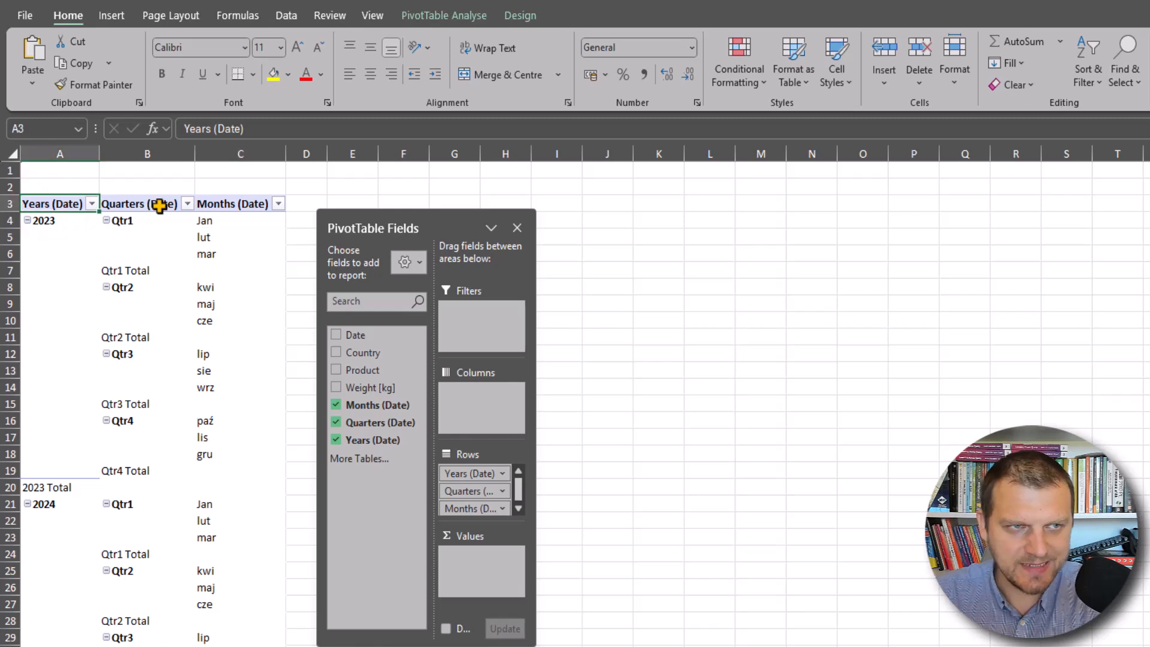
click(154, 204)
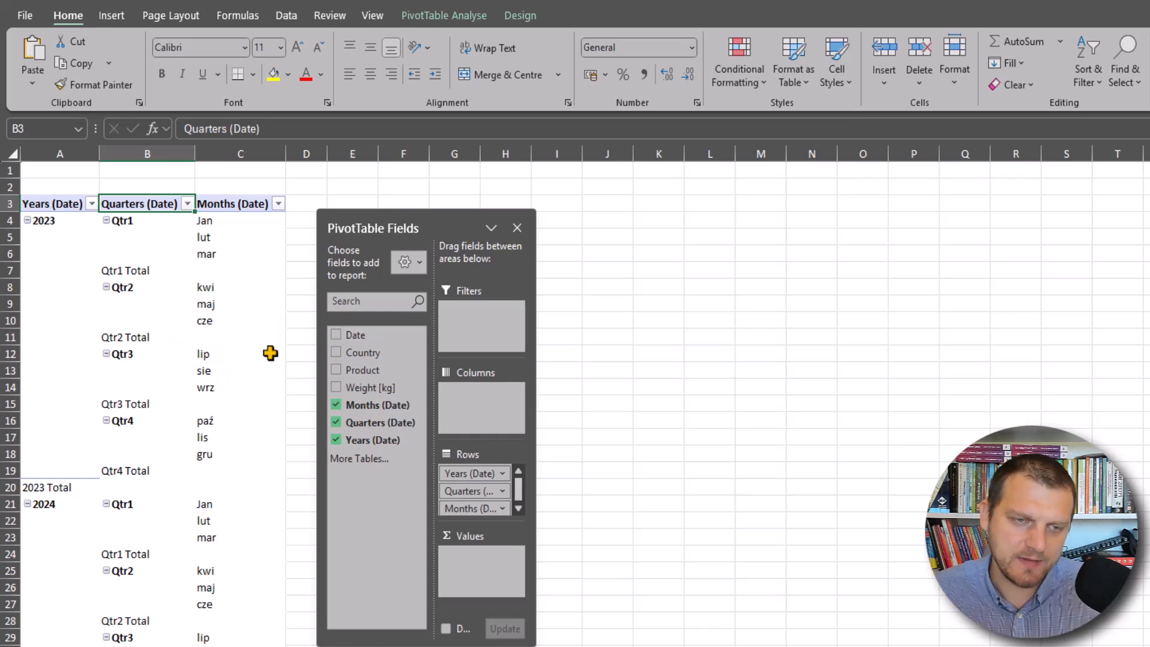
click(53, 204)
text(Yea)
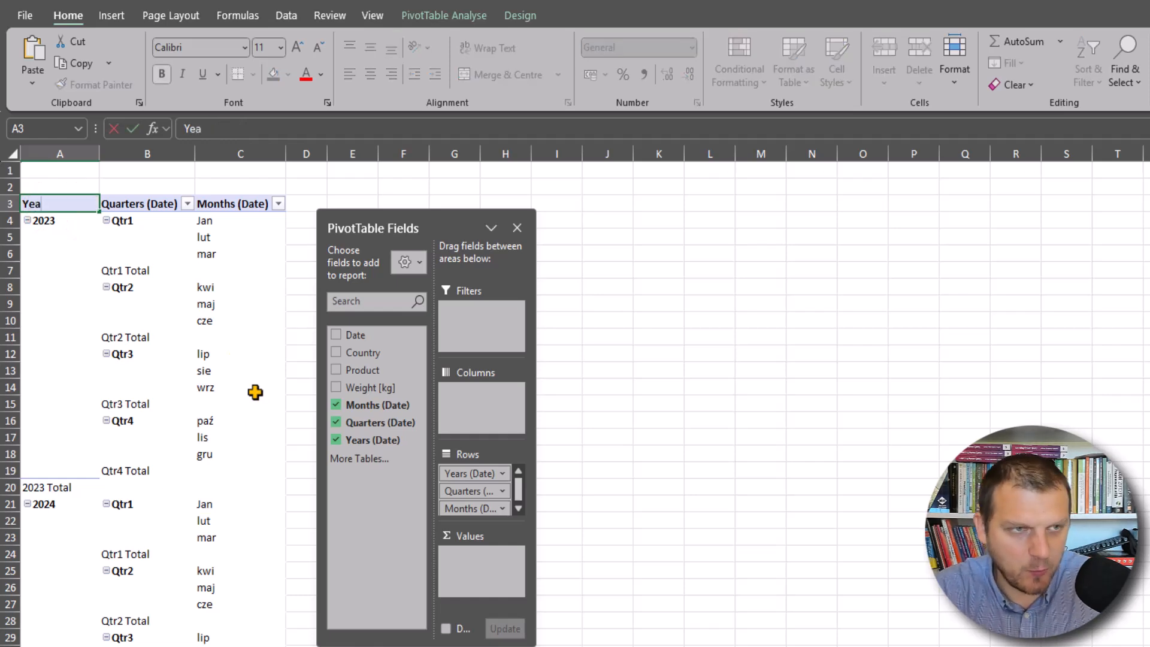
text(r)
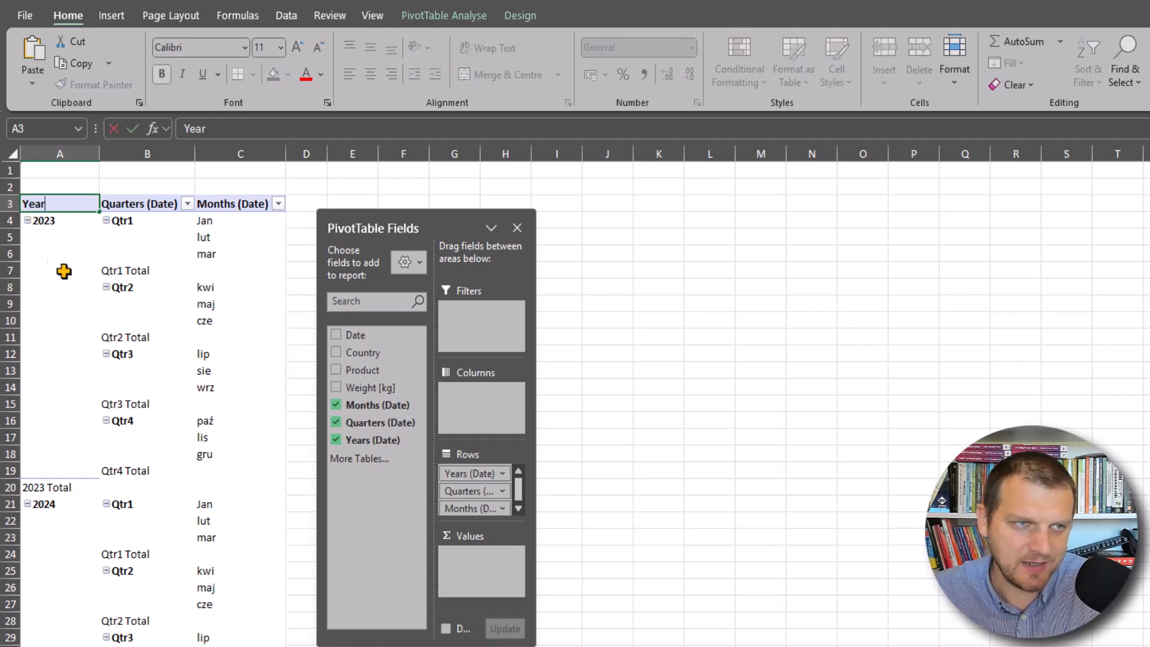
key(Tab)
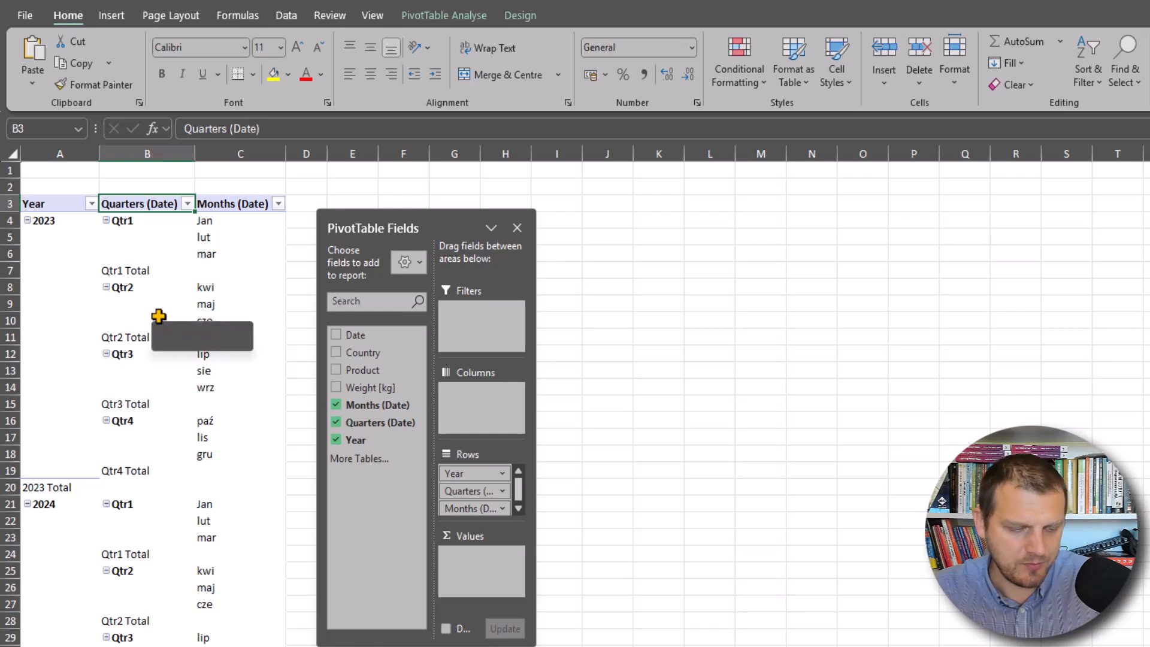
Step: Rename the pivot table's Quarters (Date) header to "Quarter"
key(F2)
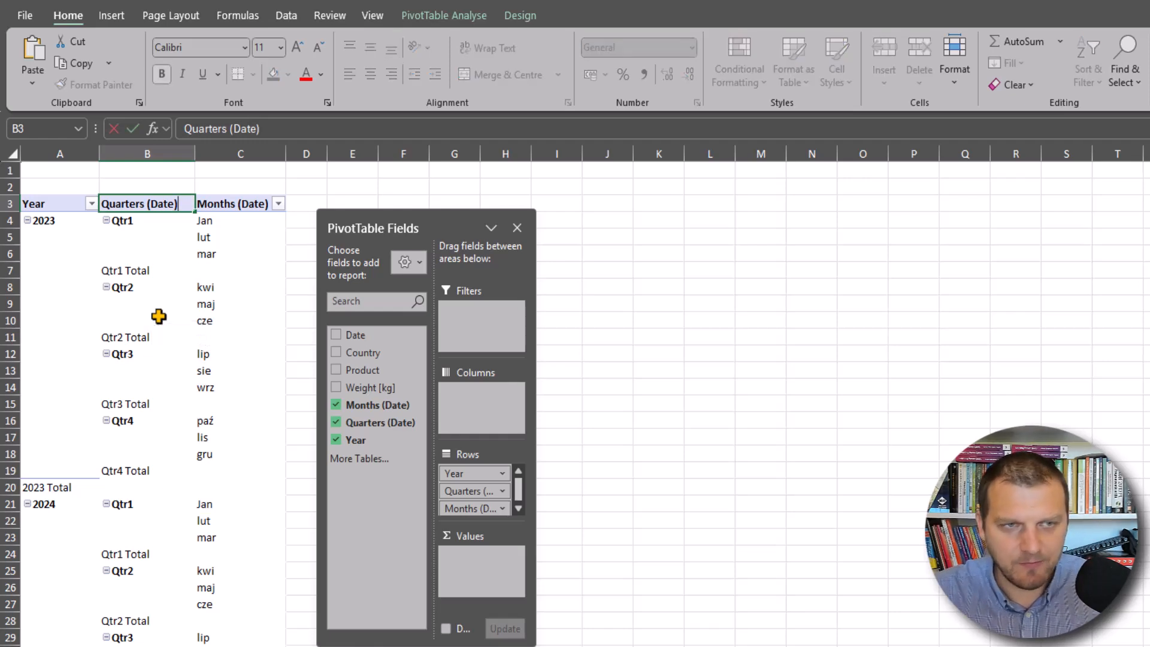
key(BackSpace)
key(BackSpace)
key(BackSpace)
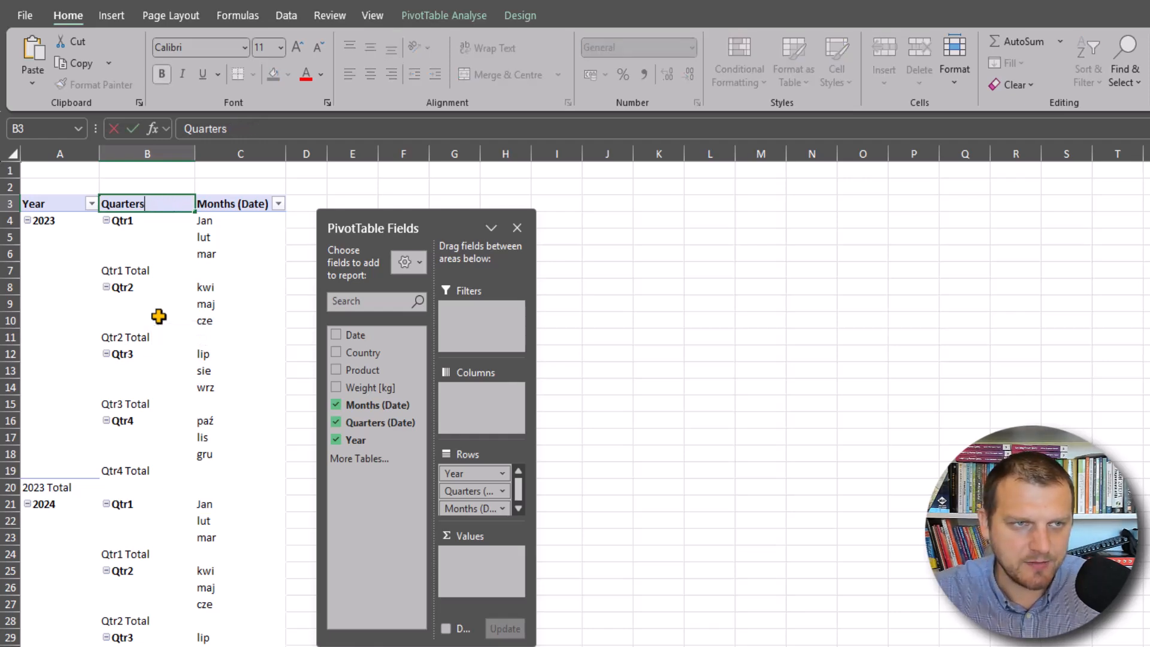
key(Return)
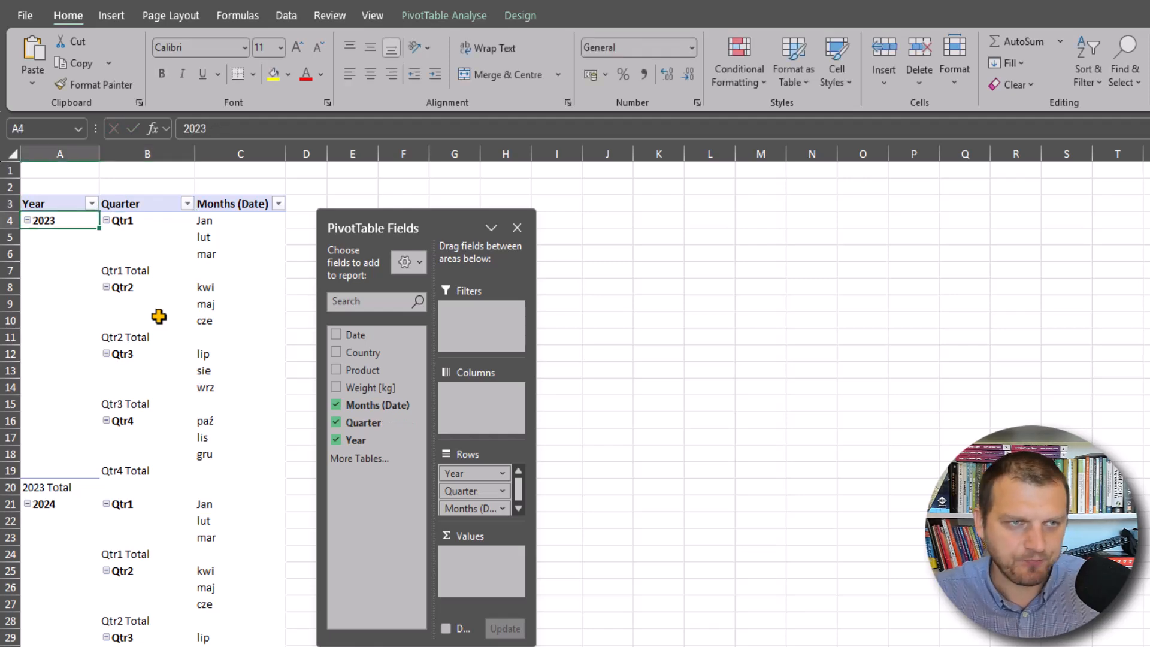
Step: Rename the pivot table's Months (Date) header to "Month"
click(242, 206)
key(F2)
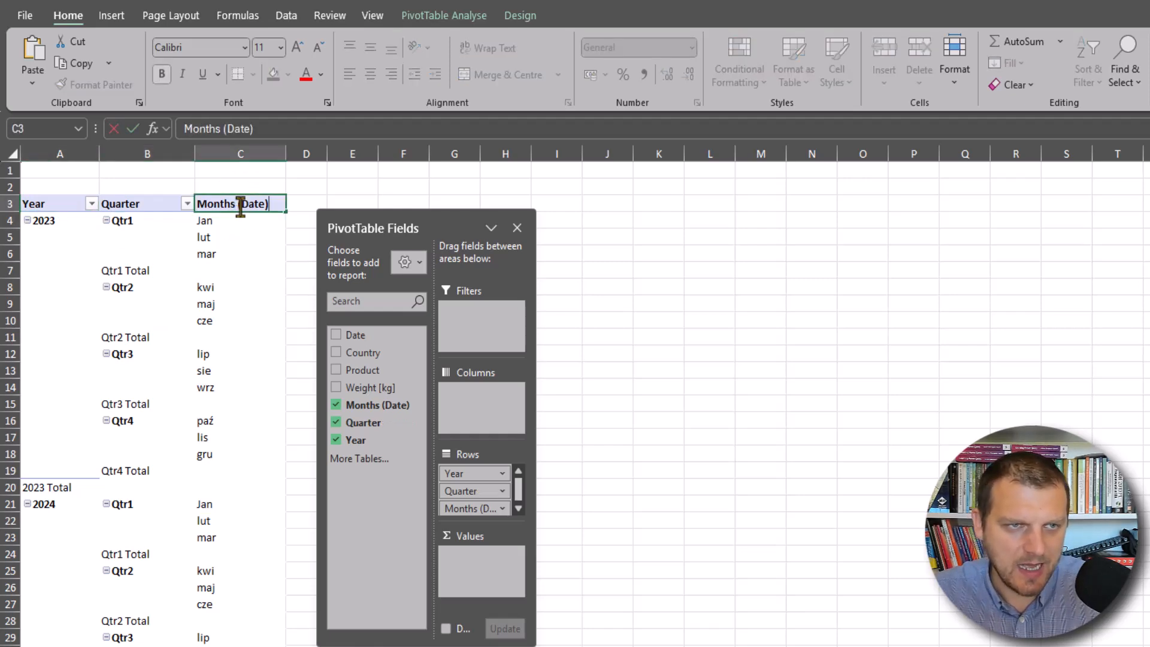
drag(235, 205, 310, 200)
key(BackSpace)
key(BackSpace)
key(Return)
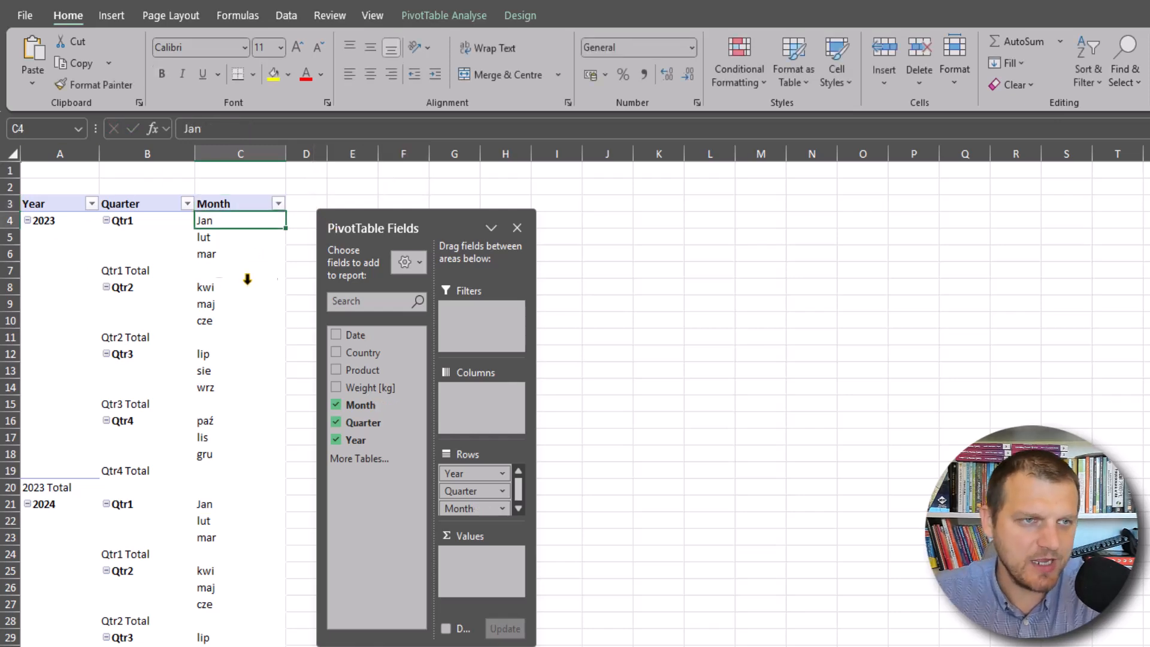
Step: Rename the first quarter's label in the Quarter column from Qtr1 to "Q1"
click(138, 225)
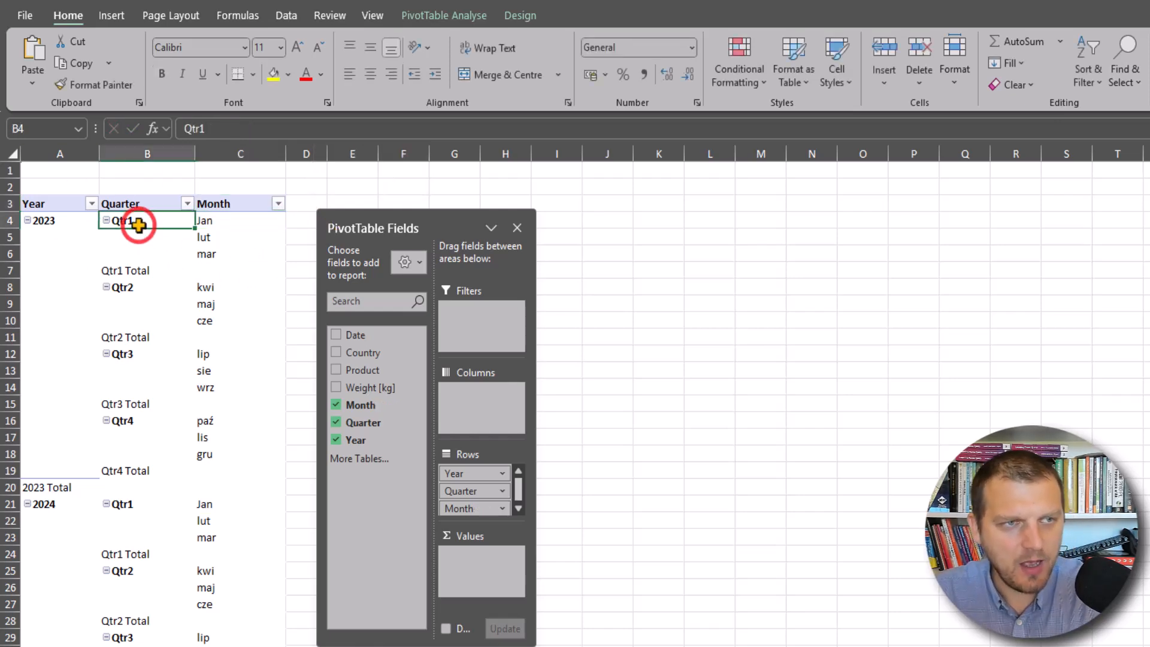
click(234, 223)
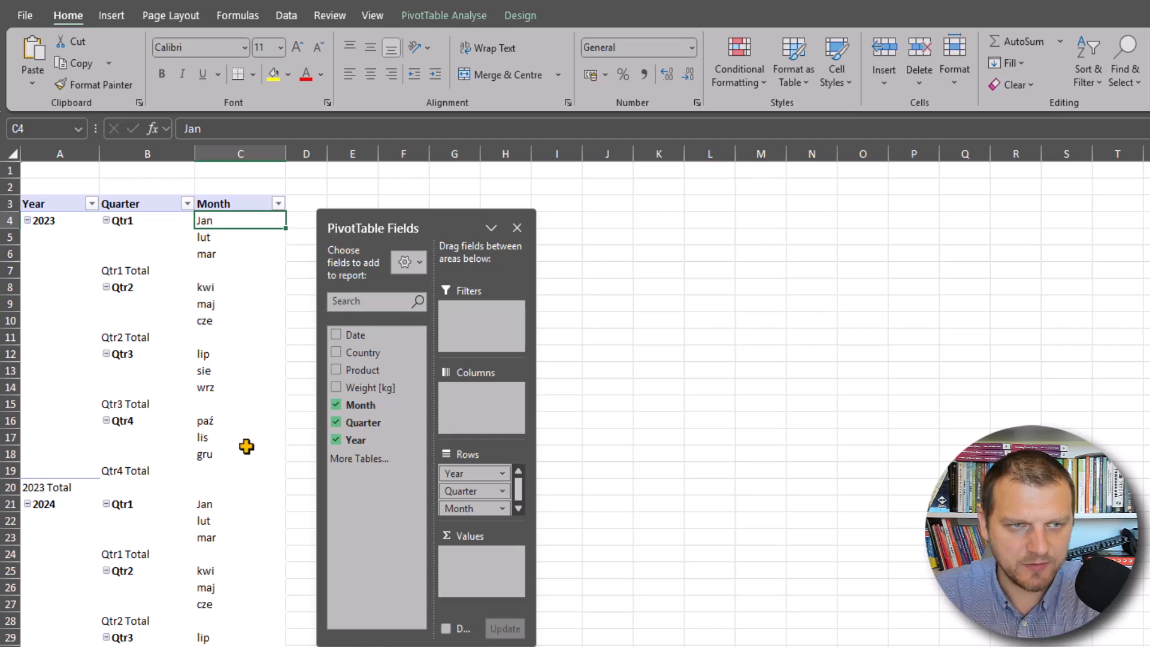
click(115, 220)
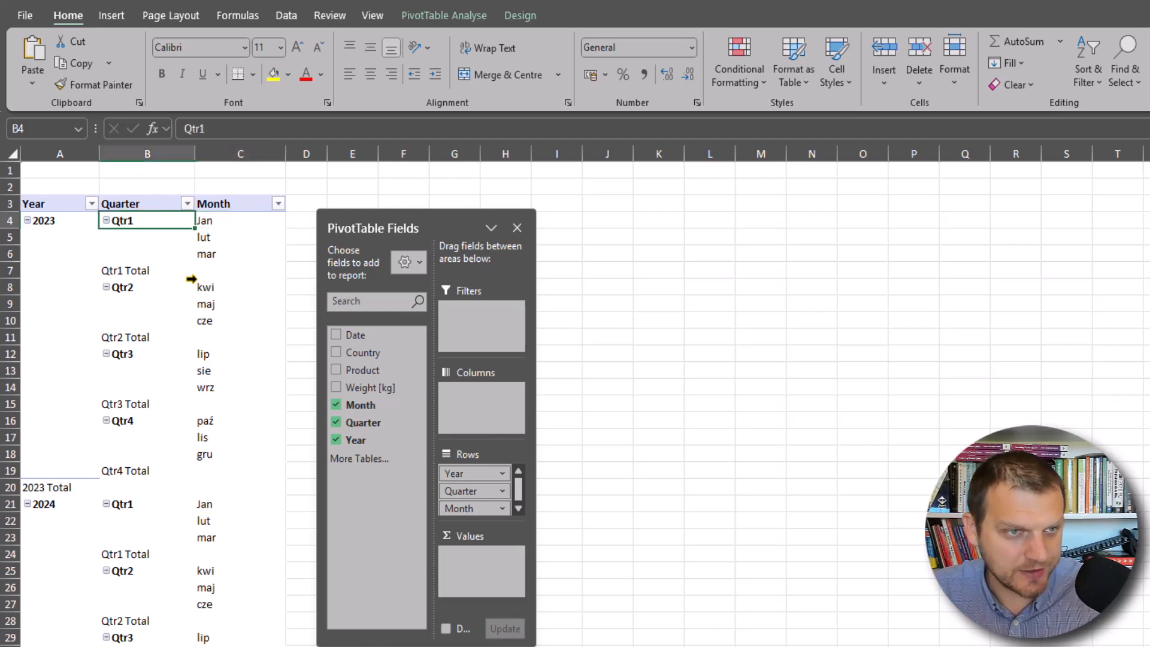
text(Q)
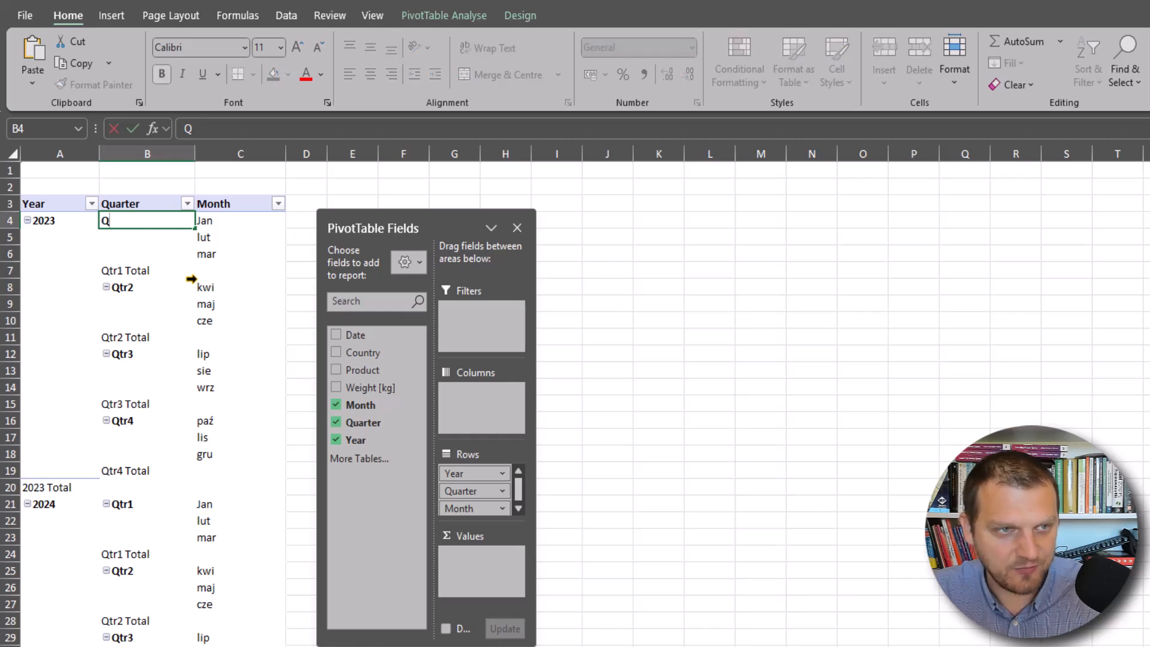
click(198, 282)
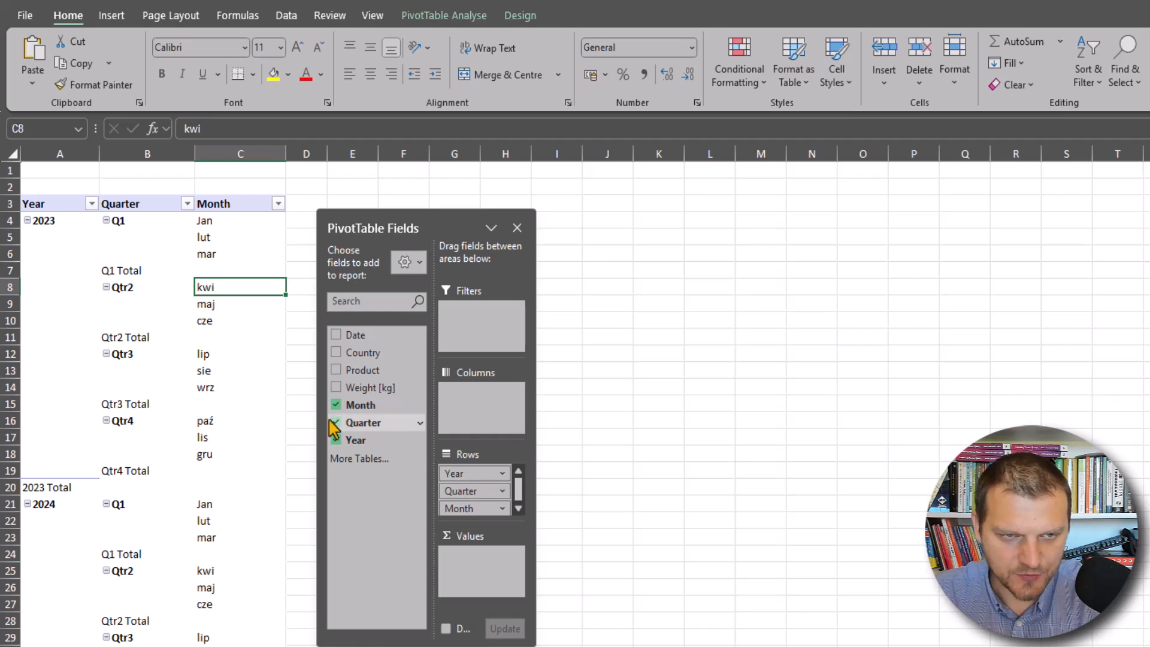
Step: Remove the Year, Quarter and Month fields from the pivot table's rows, leaving the layout empty
click(336, 440)
click(336, 423)
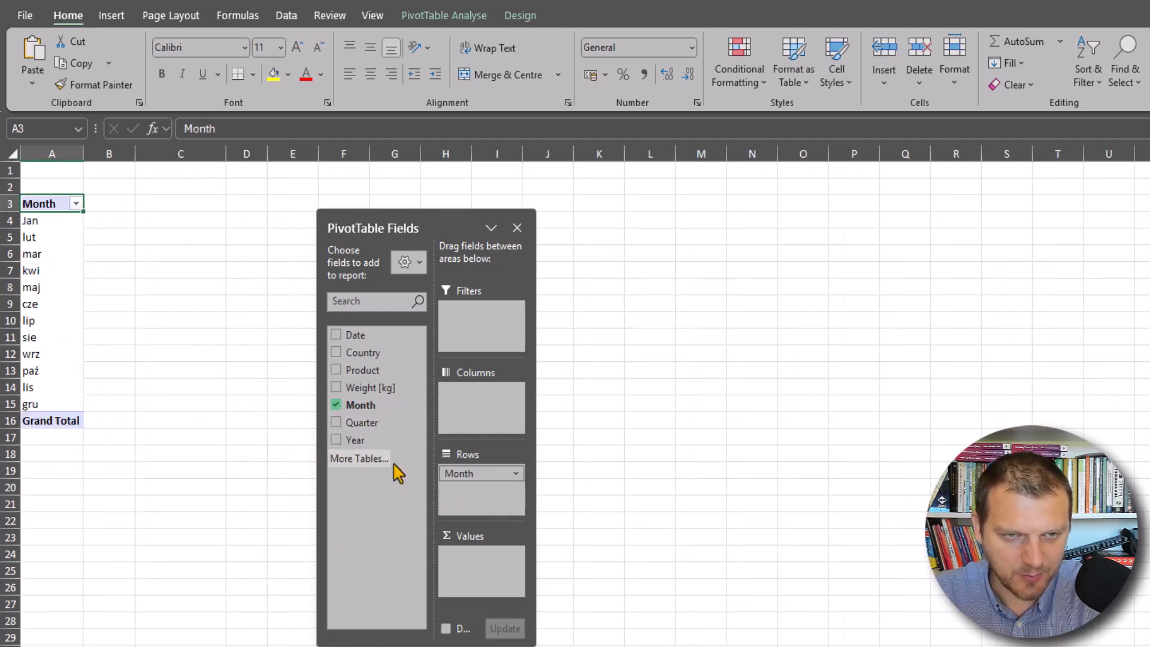
drag(470, 474, 626, 502)
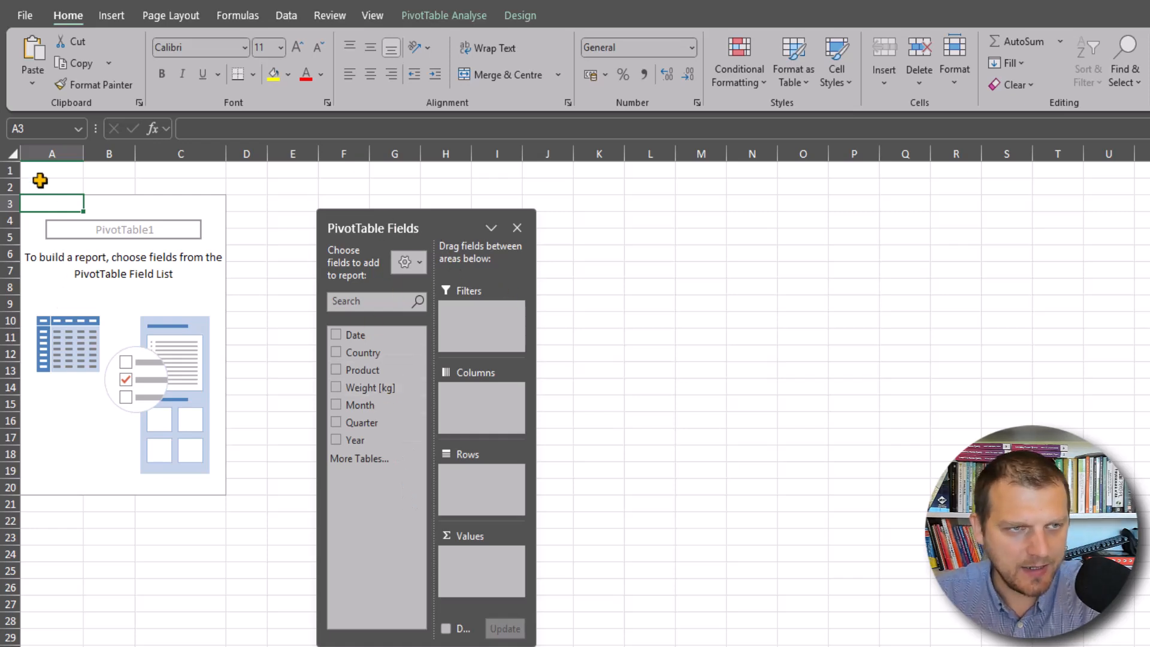
Step: Add the Weight [kg] field to the pivot table's rows
click(389, 406)
click(389, 423)
click(388, 444)
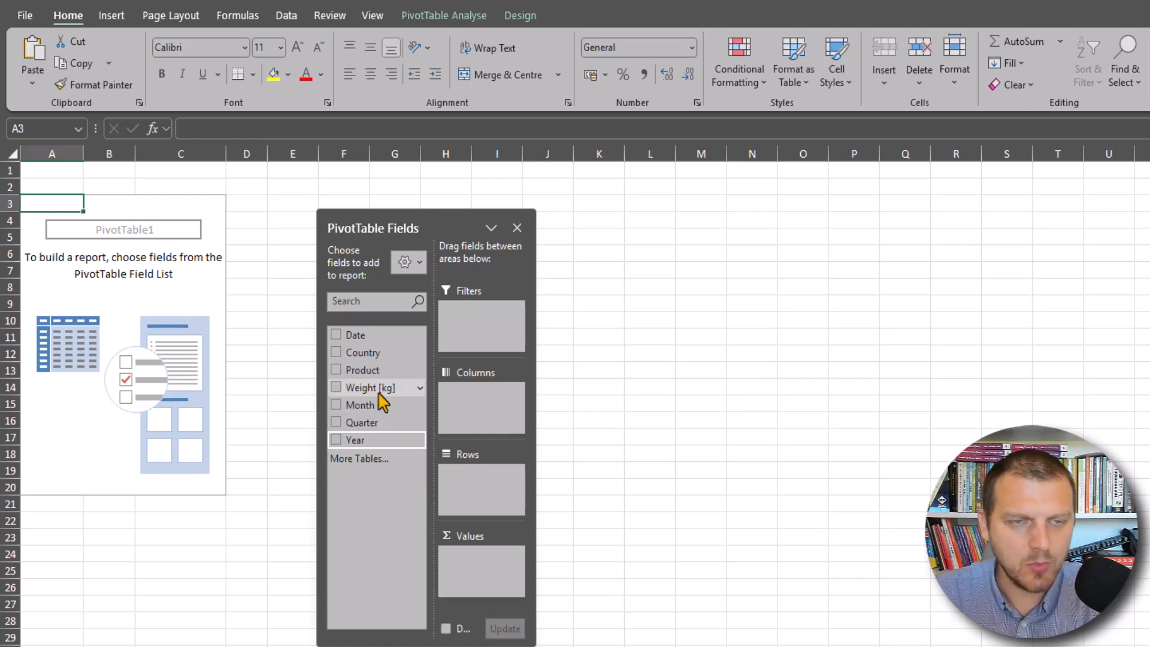
drag(365, 391, 478, 500)
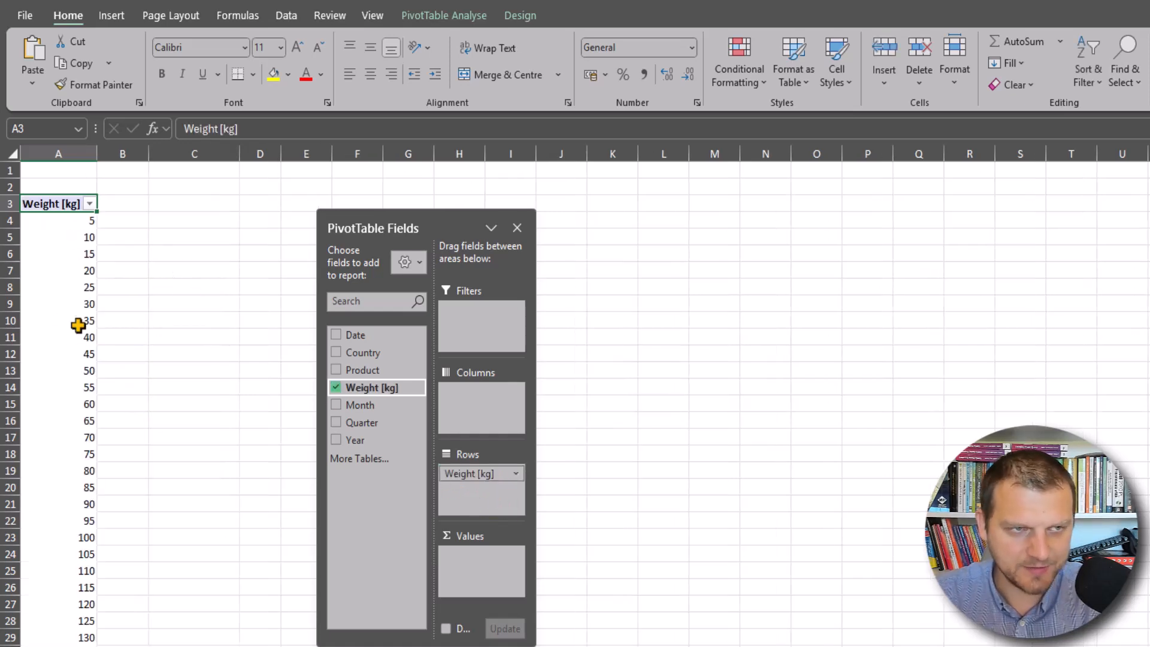
Step: Examine the list of individual Weight [kg] values in the pivot table's rows
click(66, 228)
click(67, 295)
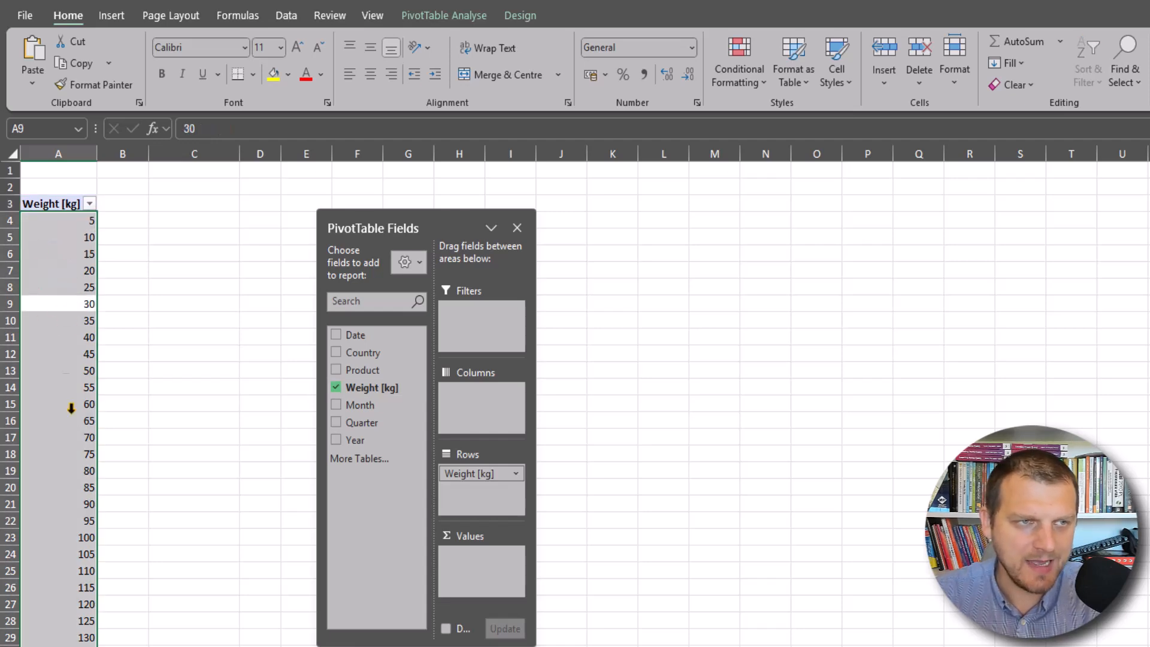
scroll(78, 464, down, 15)
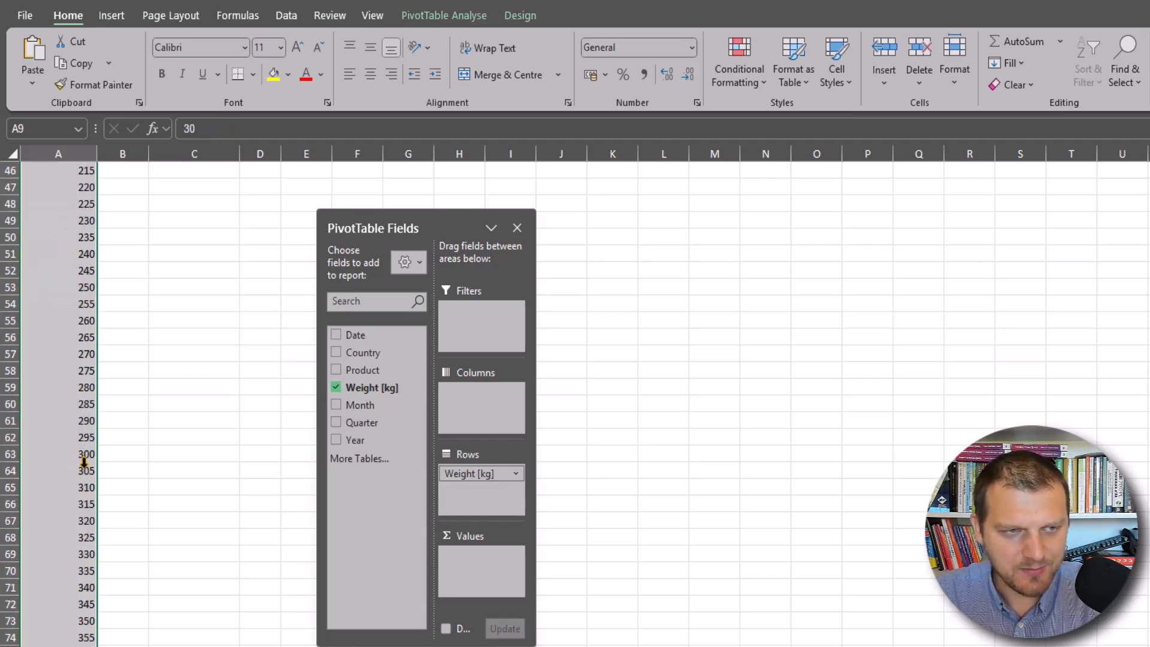
scroll(87, 459, up, 9)
scroll(87, 459, up, 7)
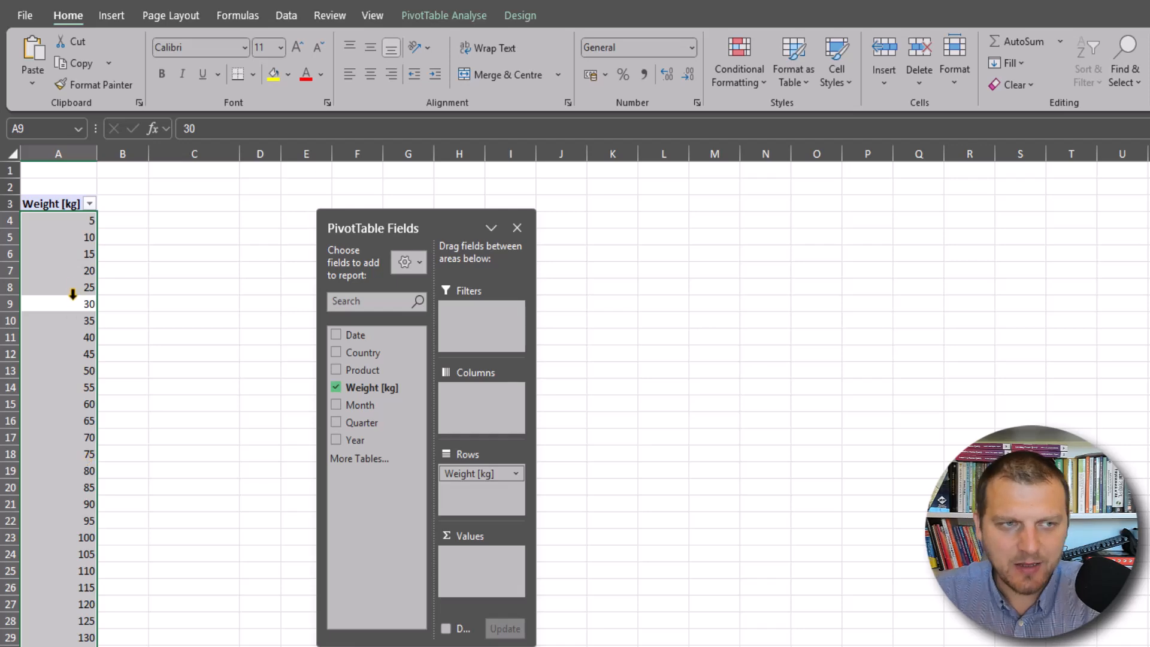
click(78, 264)
click(67, 380)
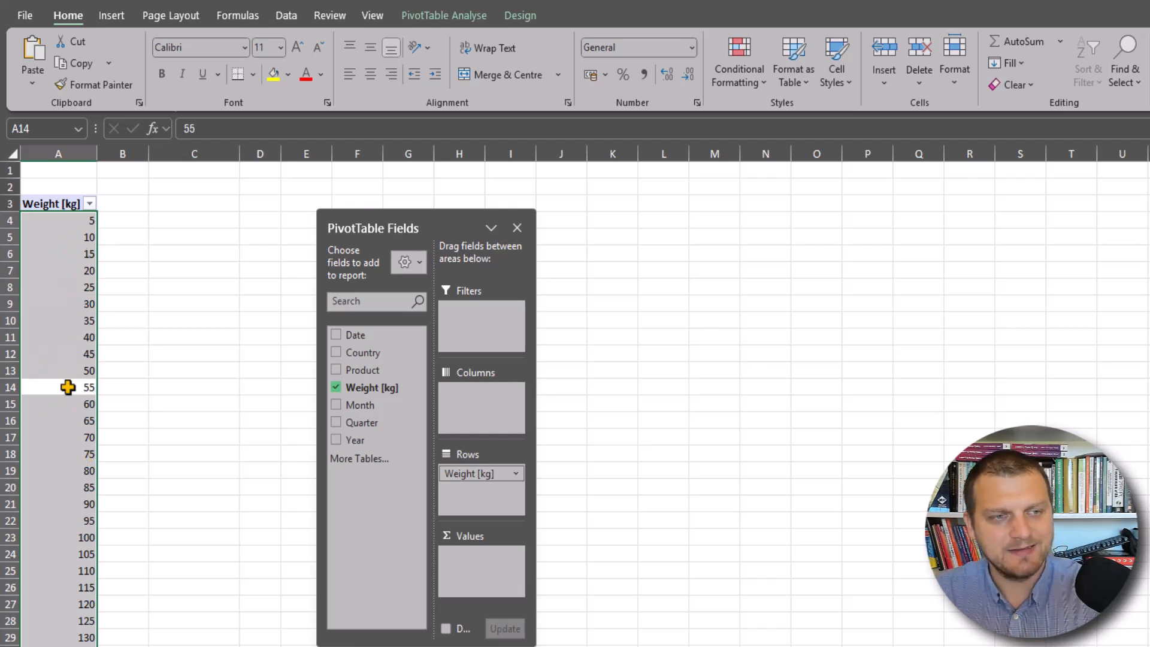
click(68, 384)
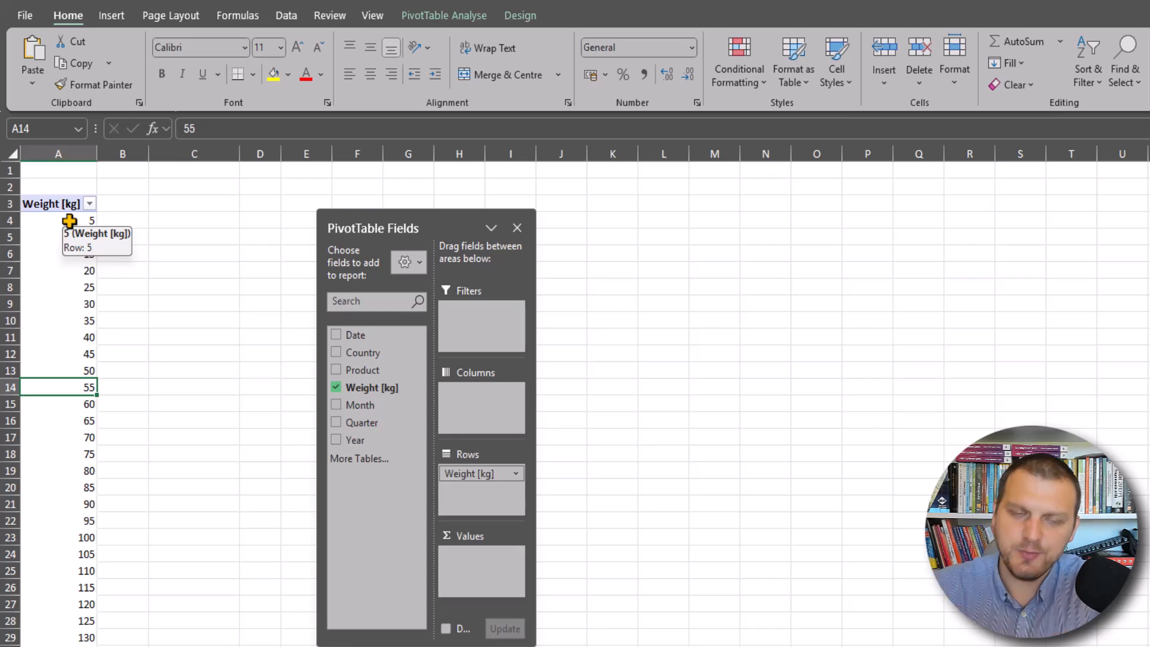
Step: Group the Weight [kg] values from 5 to 115 in the pivot table
drag(69, 221, 72, 588)
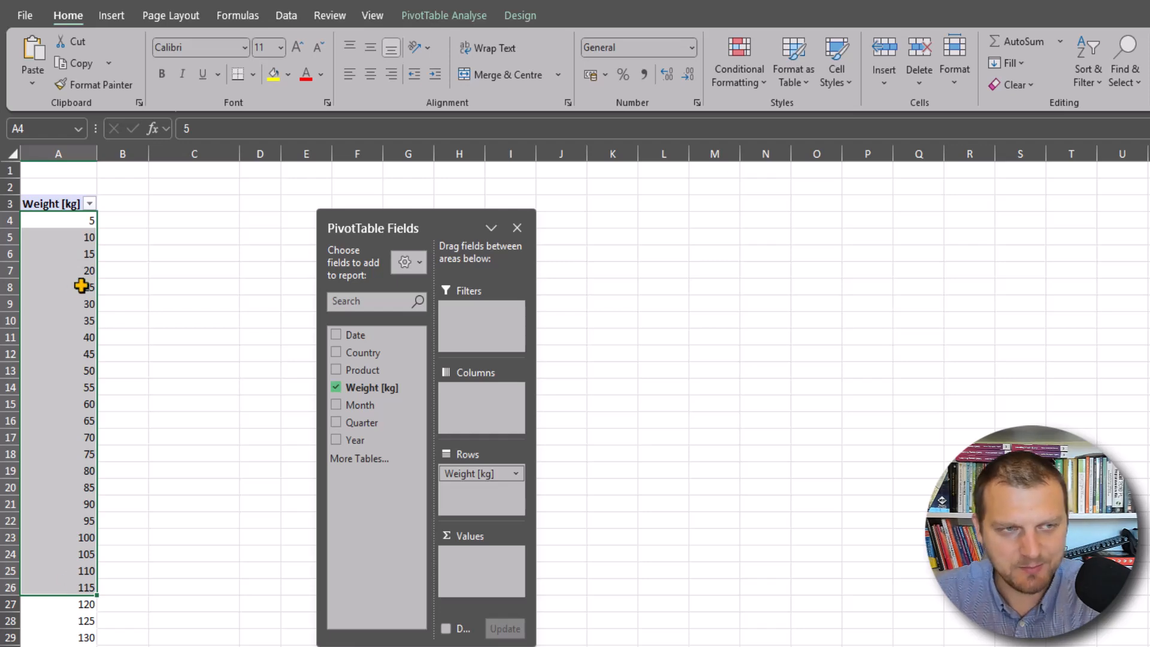
right_click(59, 240)
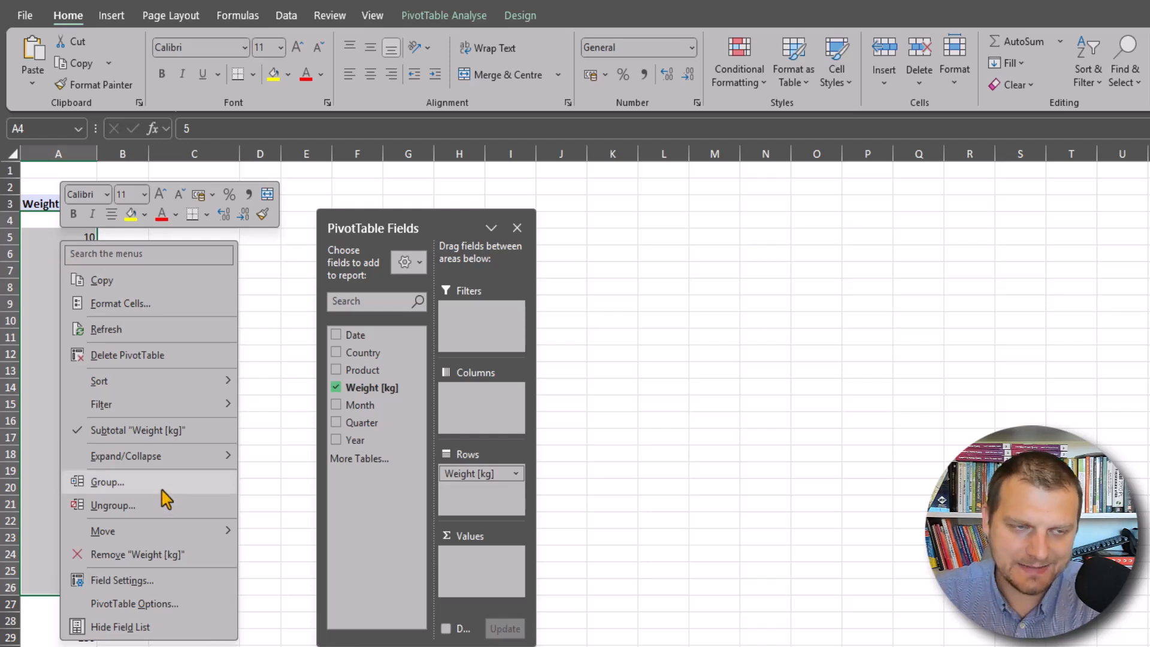
click(132, 486)
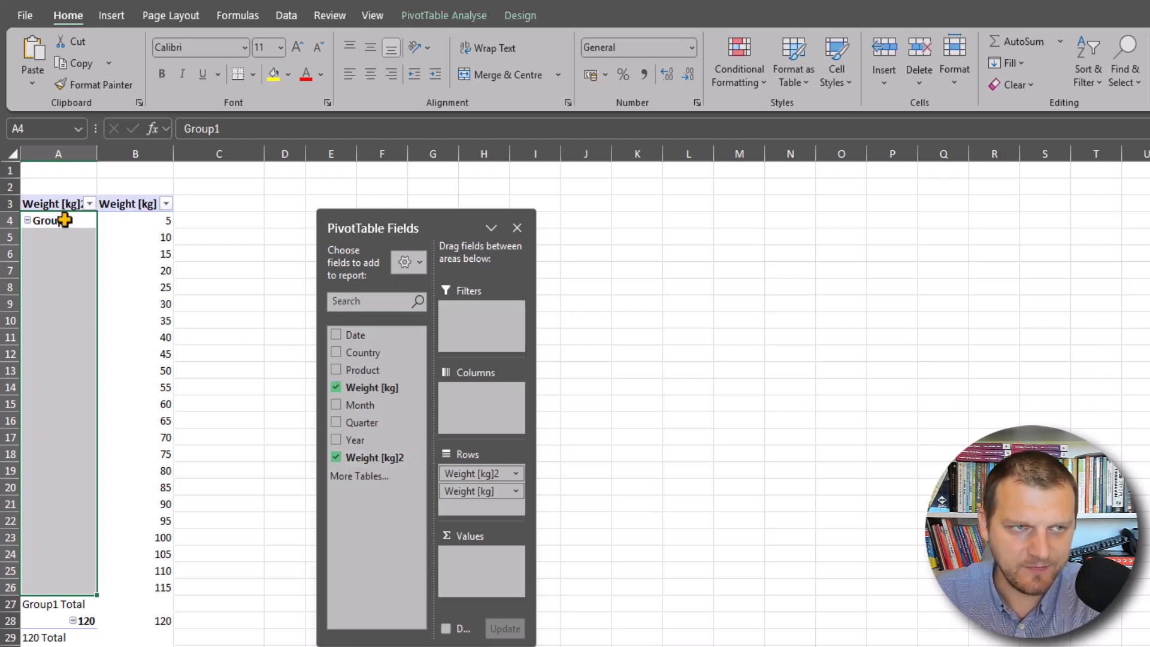
Step: Rename the new weight group's label in A4 to "<120"
click(33, 221)
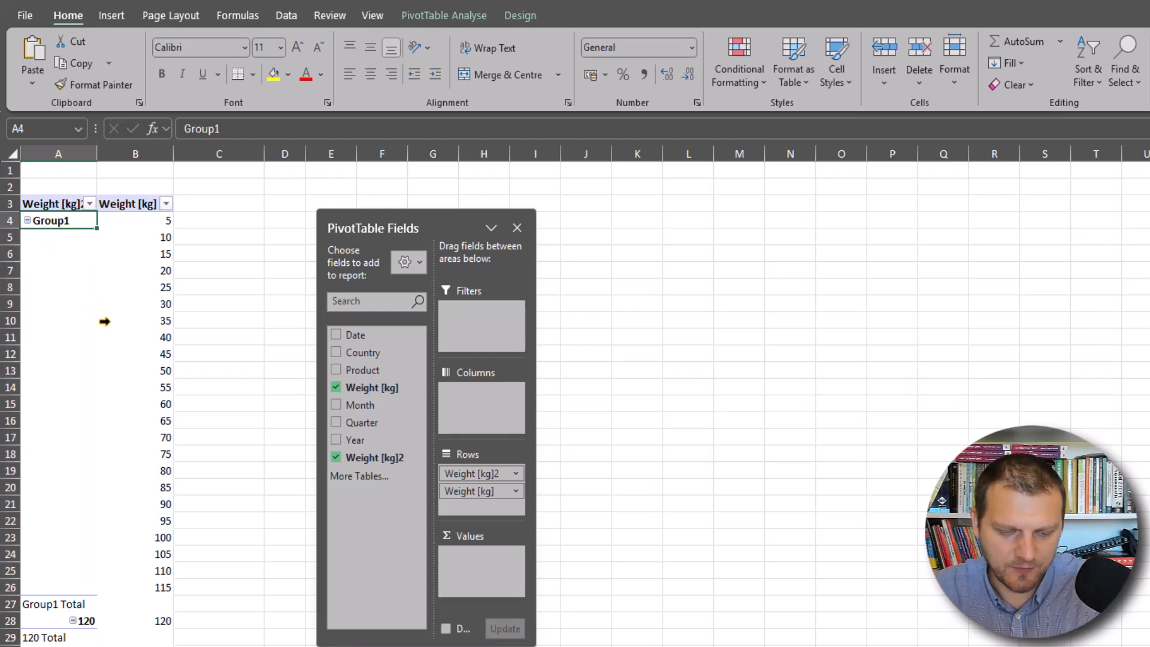
text(<)
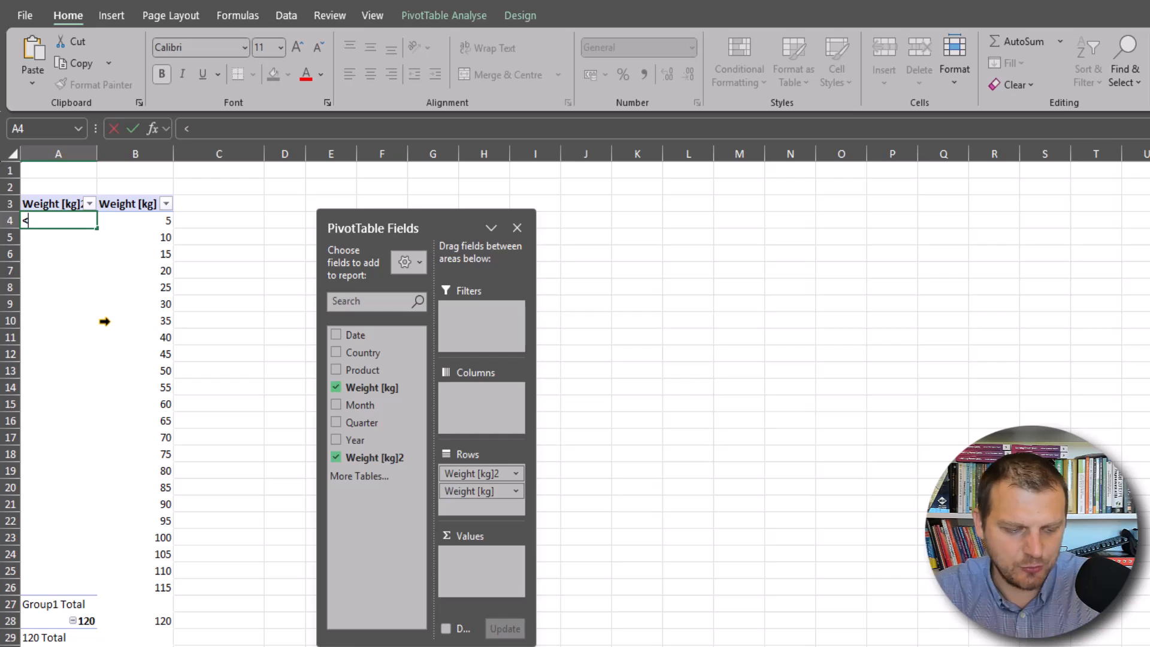
text(120)
key(Return)
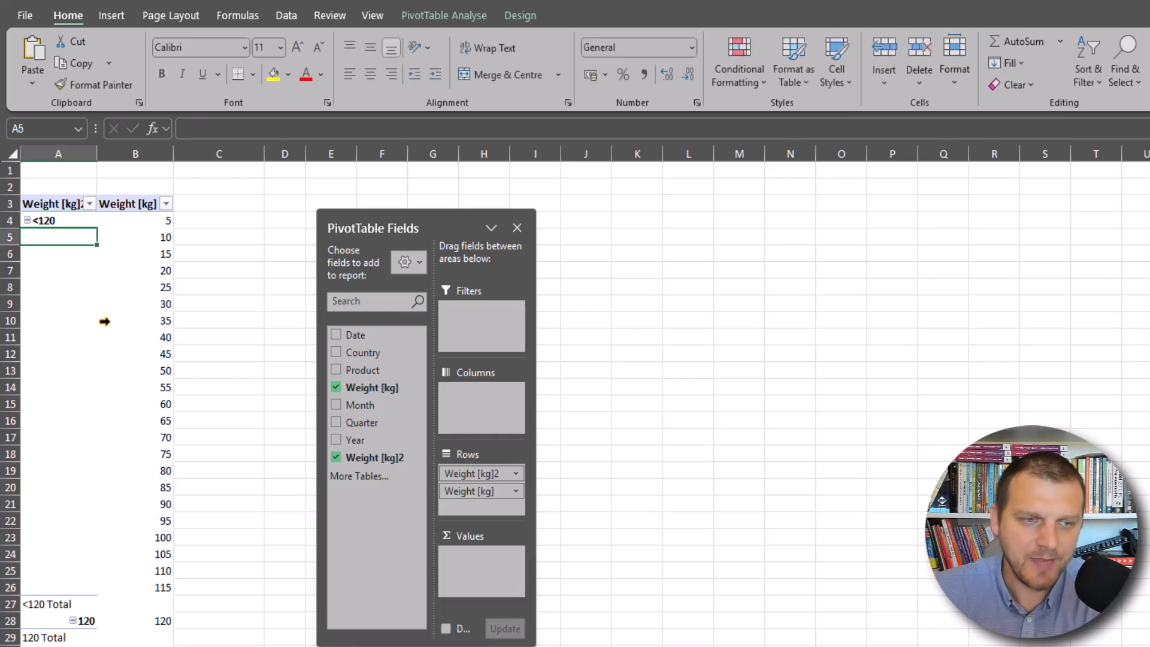
Step: Group the Weight [kg] values from 120 to 165 in the pivot table's rows
drag(141, 221, 145, 582)
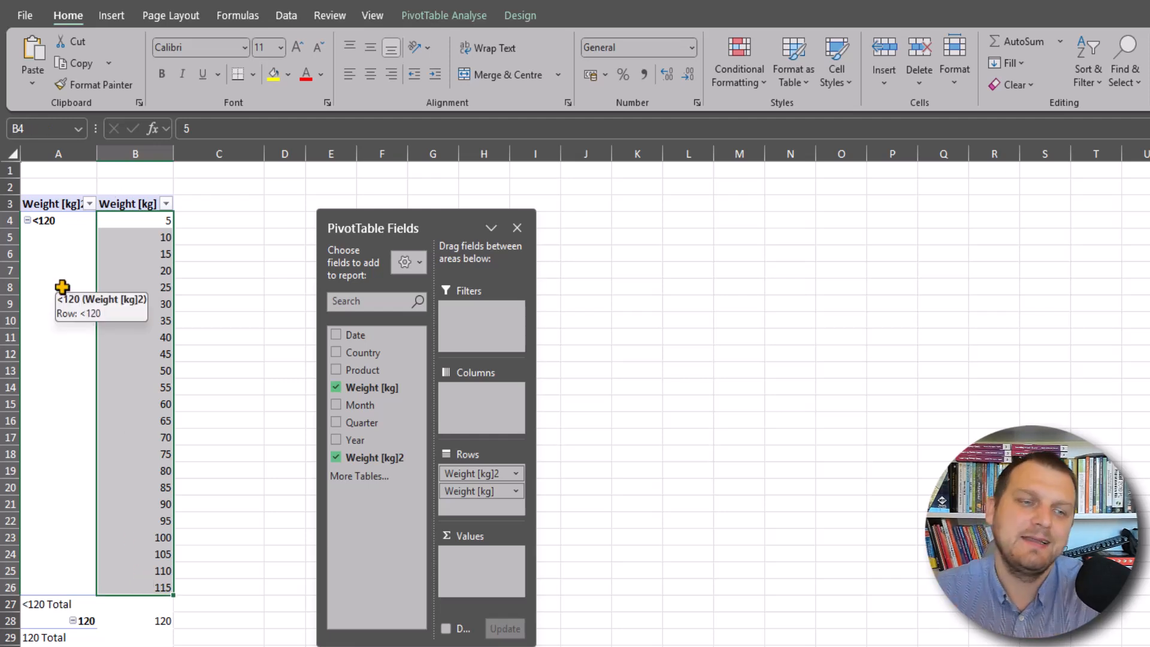
scroll(59, 305, down, 3)
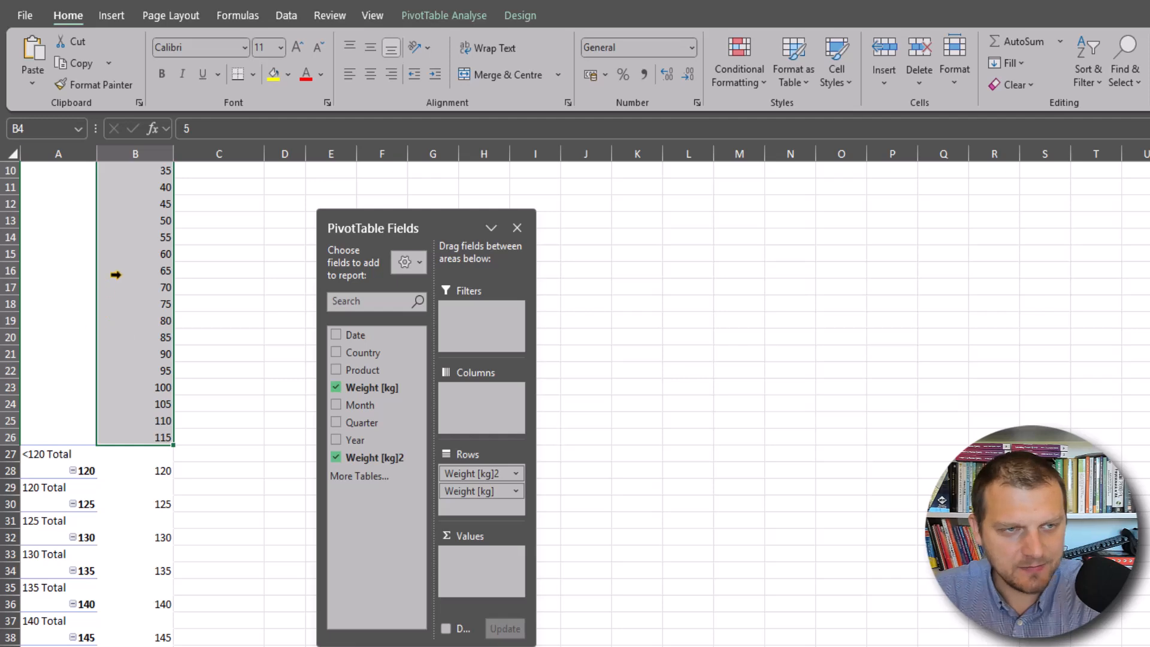
scroll(131, 463, down, 2)
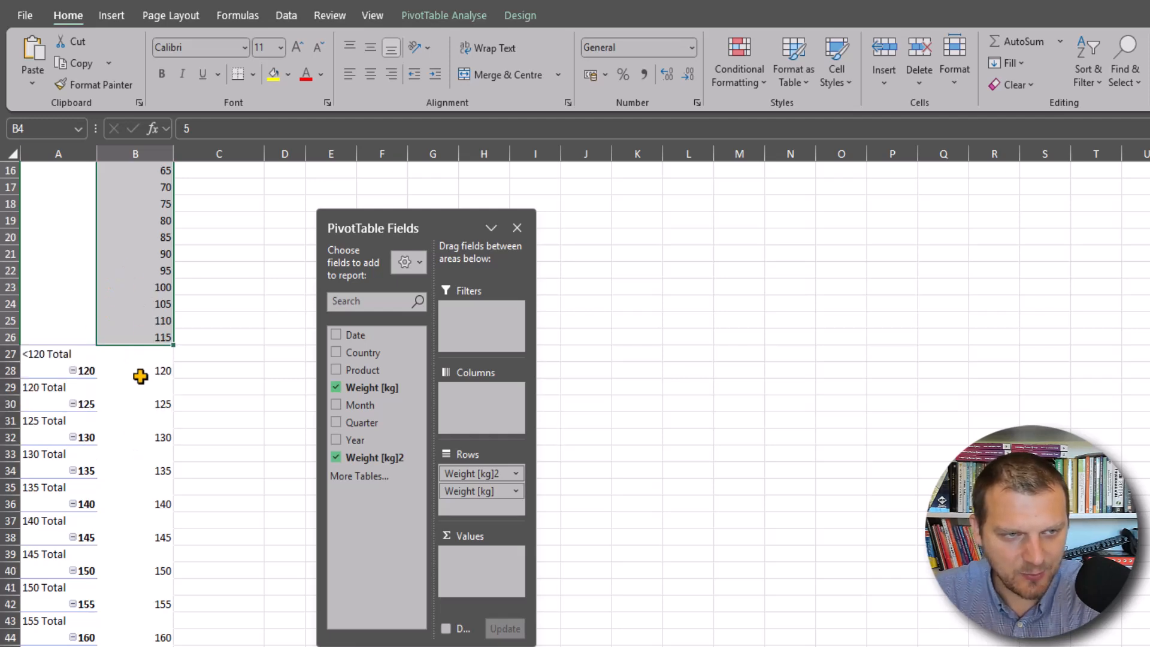
click(139, 371)
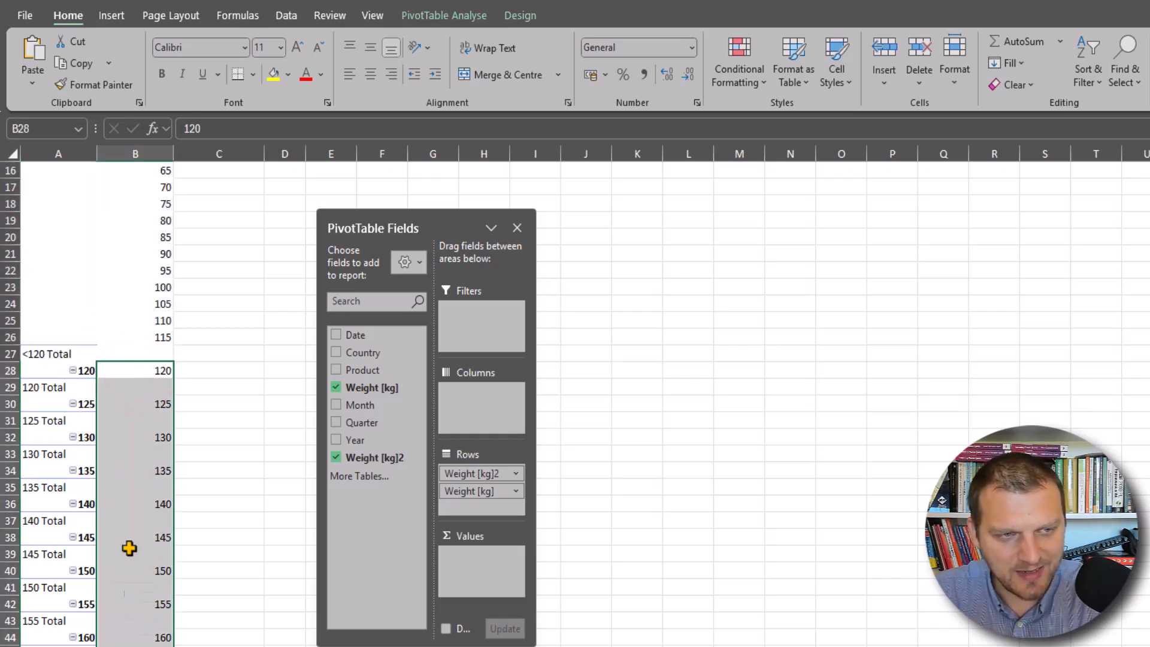
right_click(139, 372)
click(187, 613)
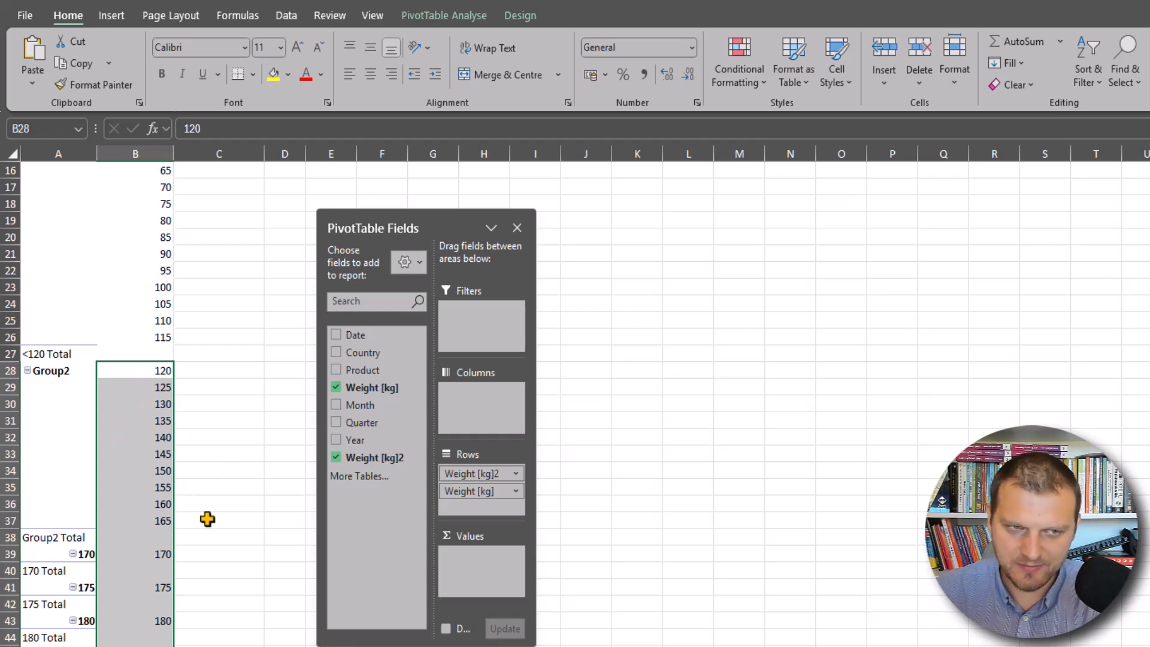
scroll(59, 329, up, 4)
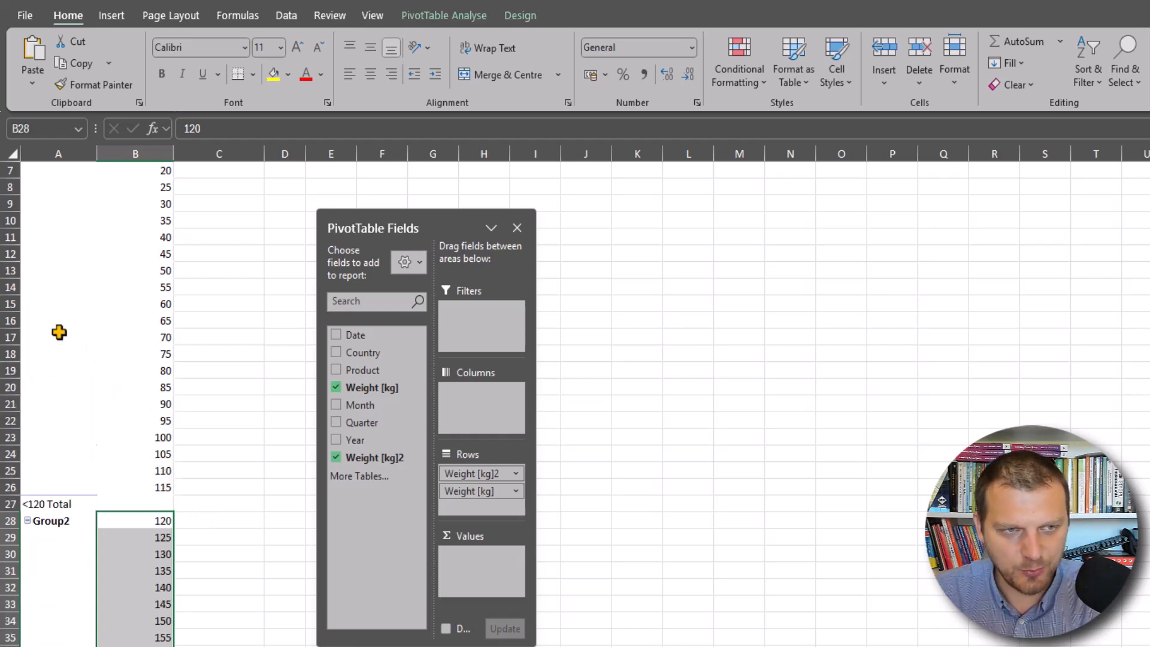
scroll(105, 423, up, 2)
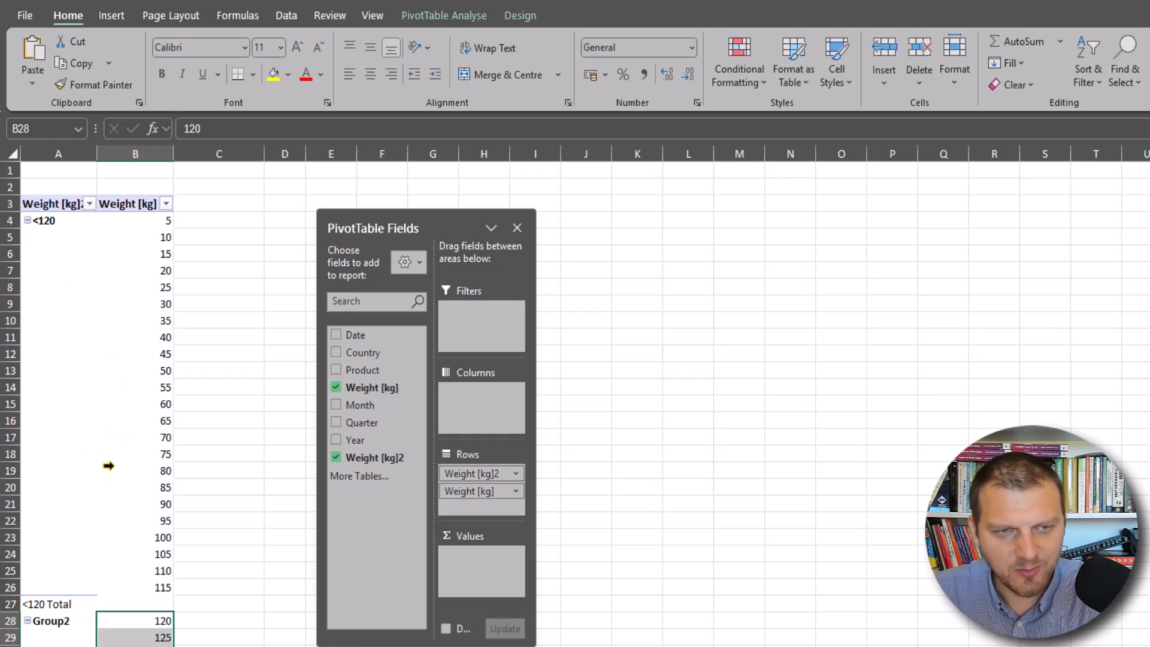
Step: Ungroup the Weight [kg] values to remove the custom weight groups from the pivot table
click(142, 452)
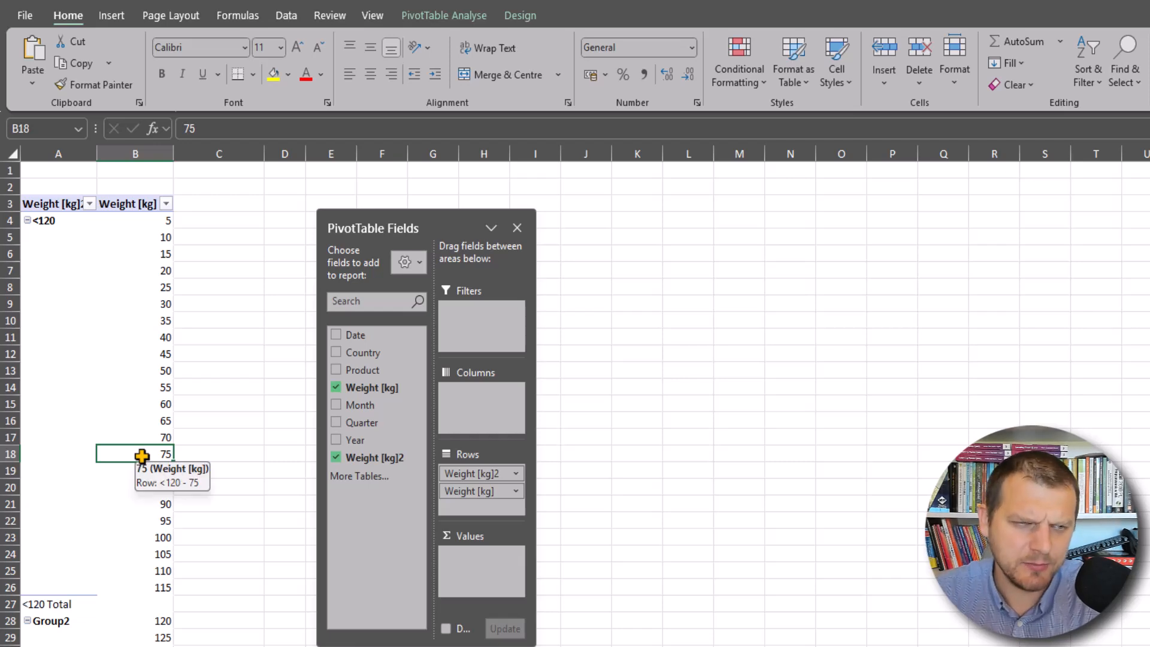
right_click(142, 456)
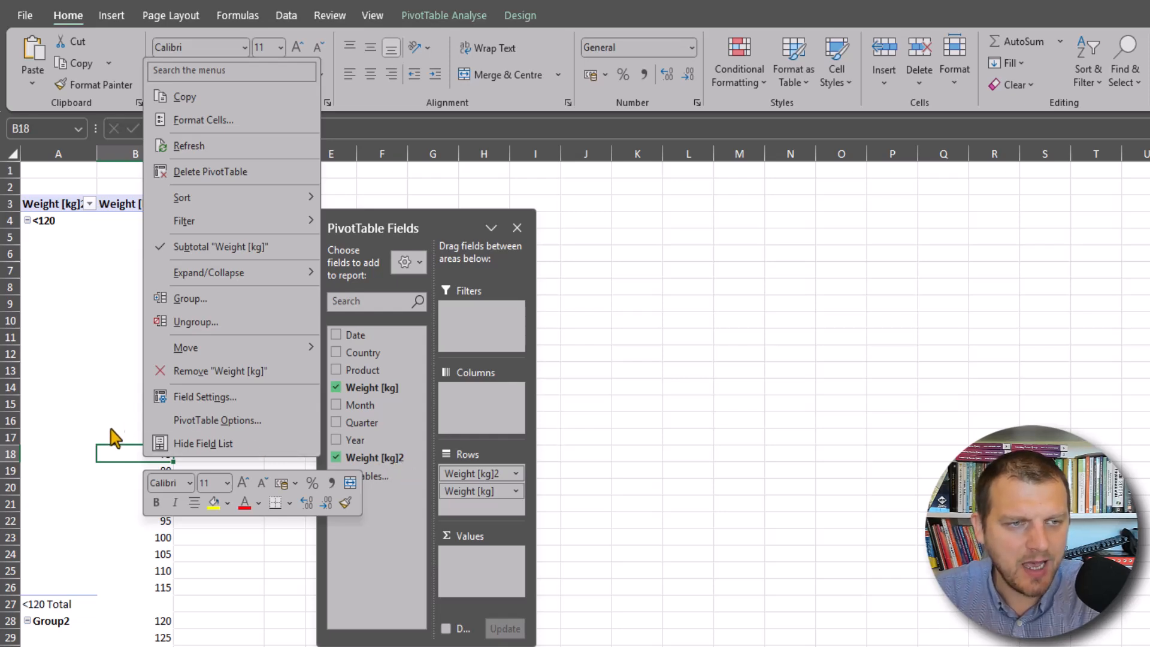
click(195, 323)
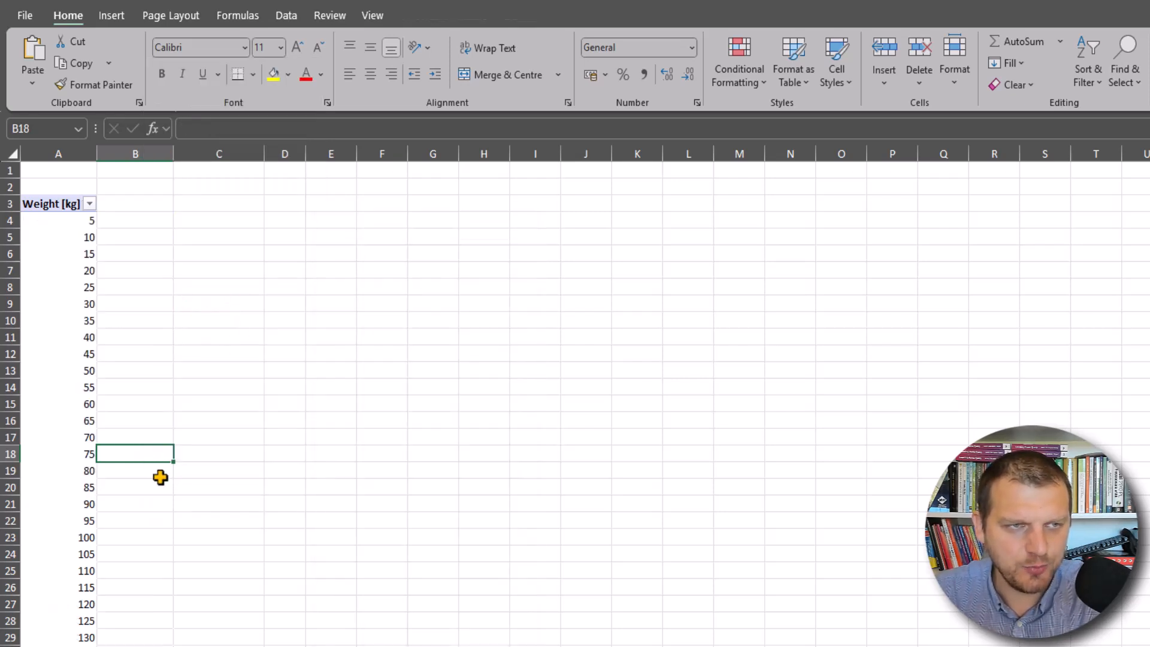
Step: Open the grouping settings for the individual Weight [kg] values in the pivot table's rows
click(85, 269)
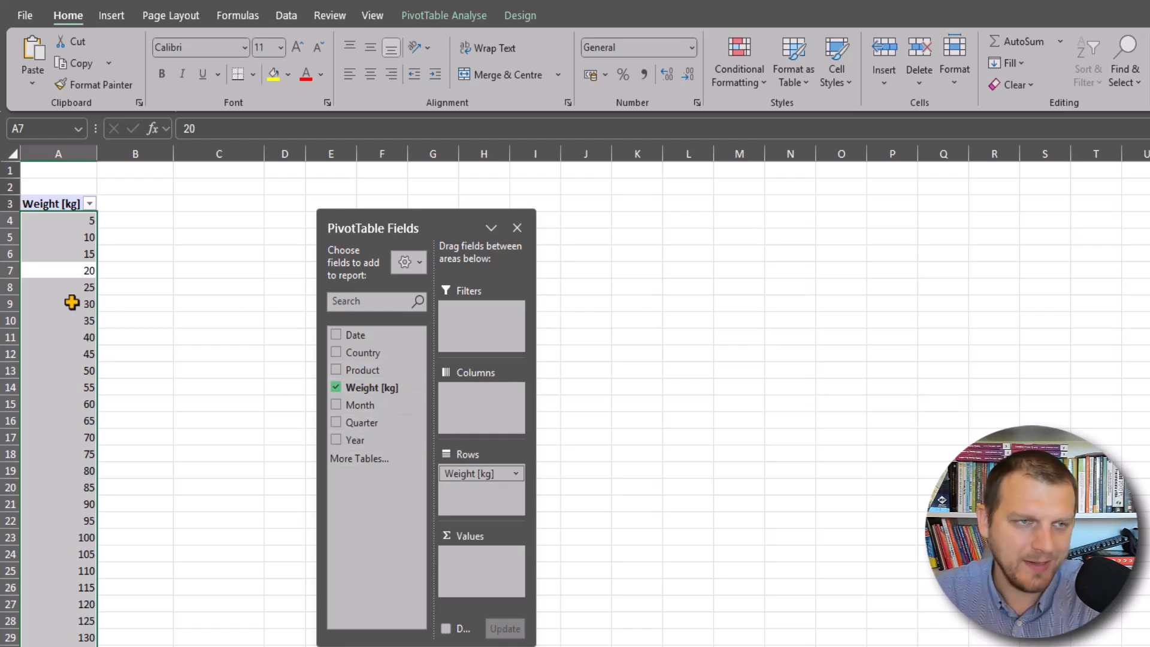
click(71, 254)
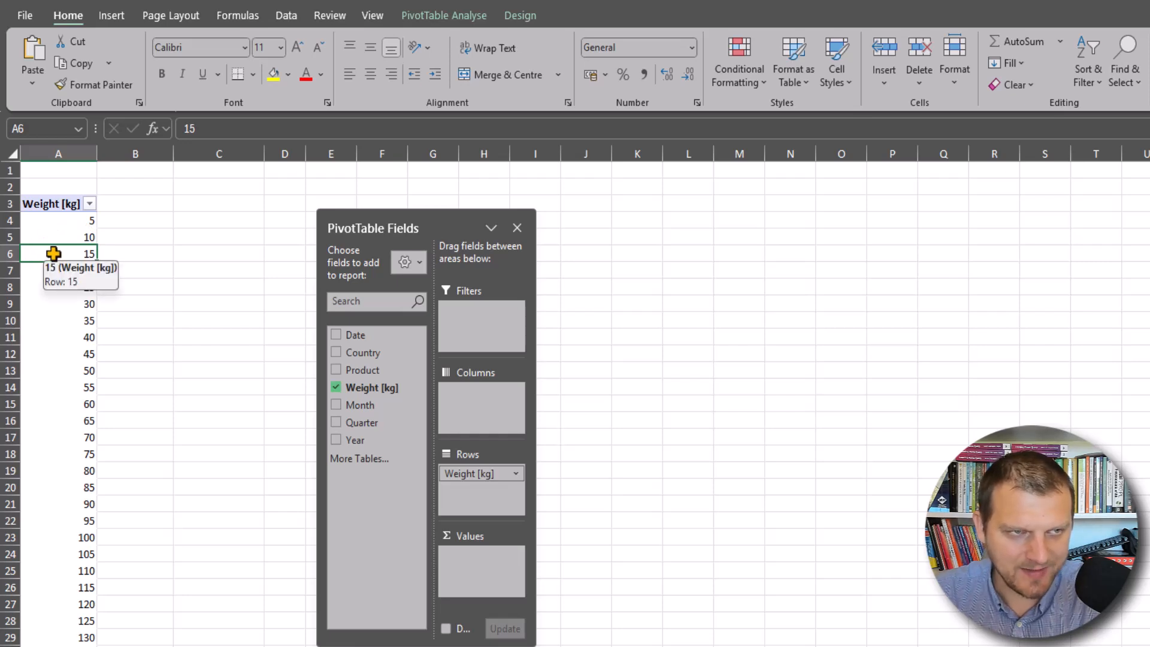
right_click(54, 255)
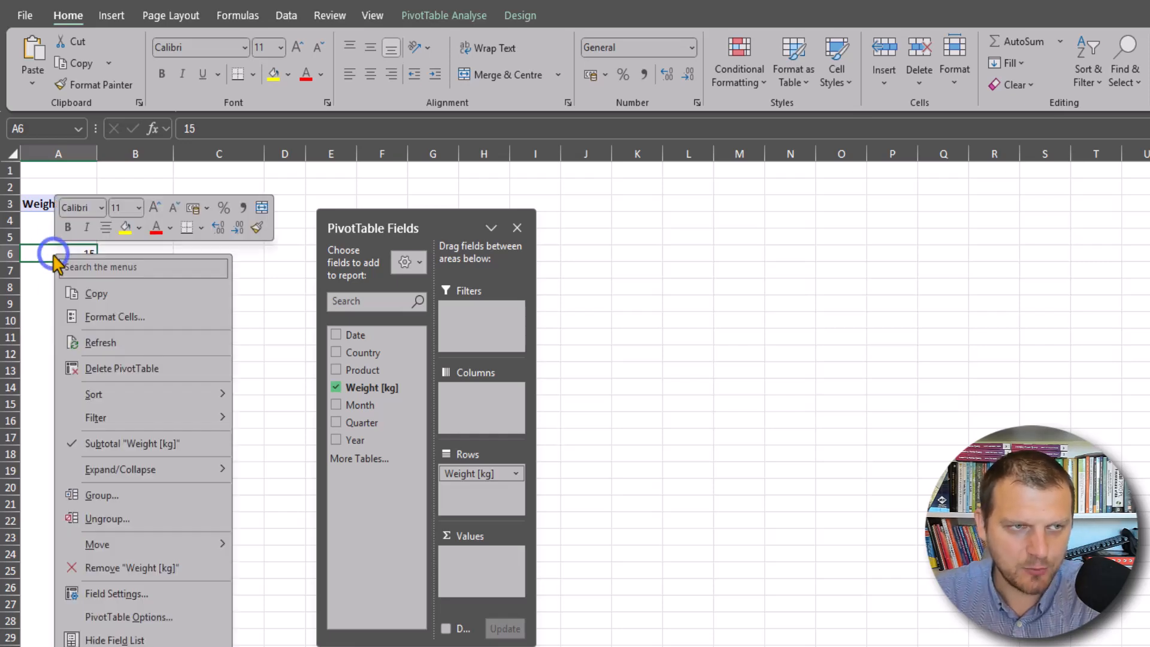
click(151, 504)
drag(150, 440, 204, 372)
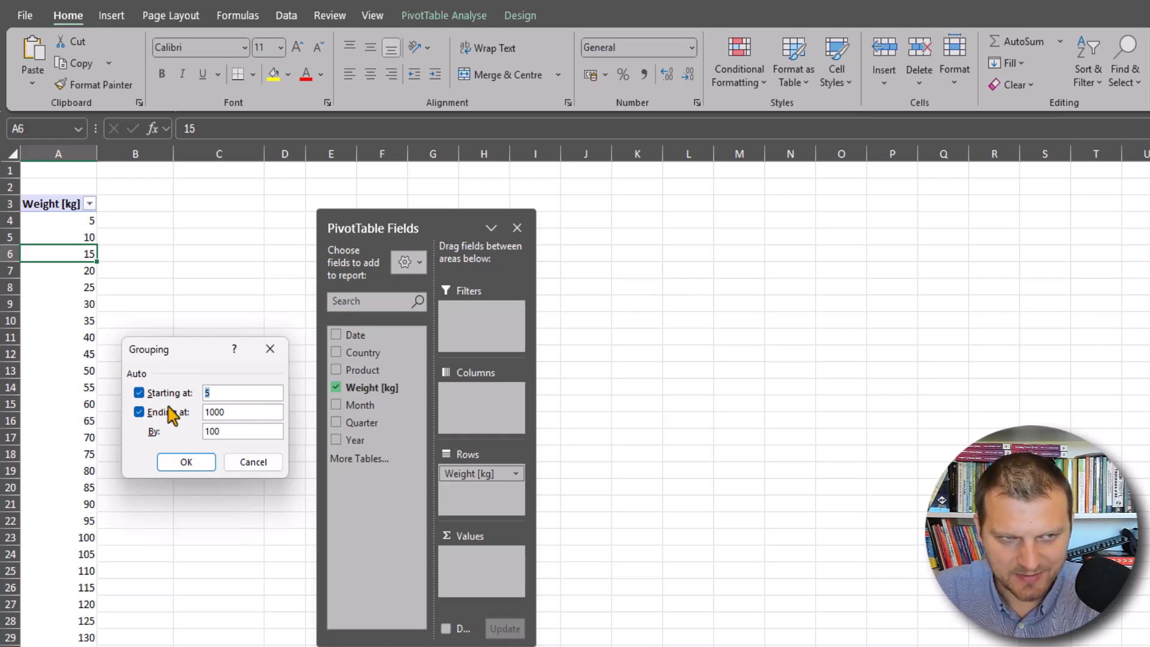
Step: Try a grouping start value of 0 and restore the automatic start value
click(216, 393)
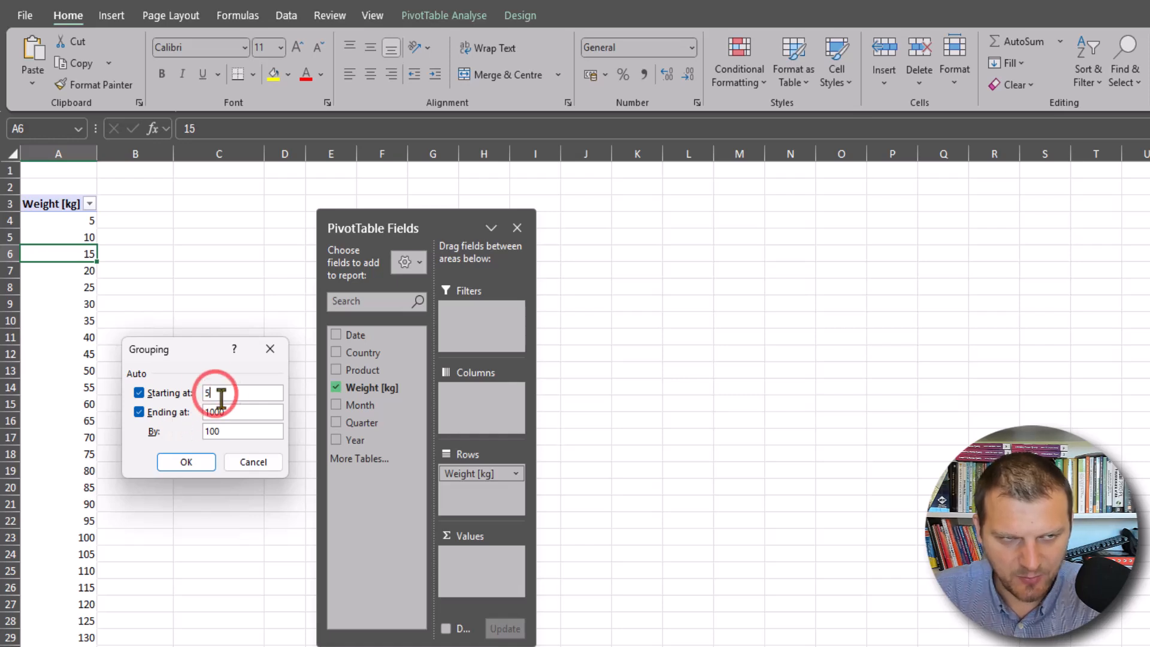
double_click(231, 393)
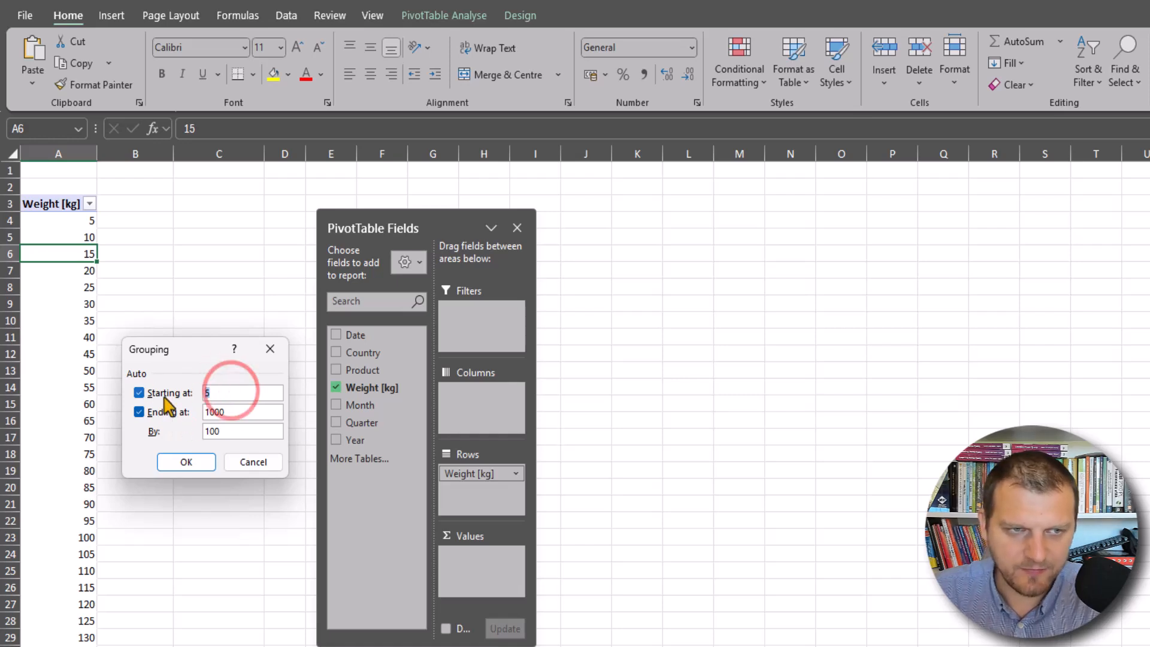
click(246, 412)
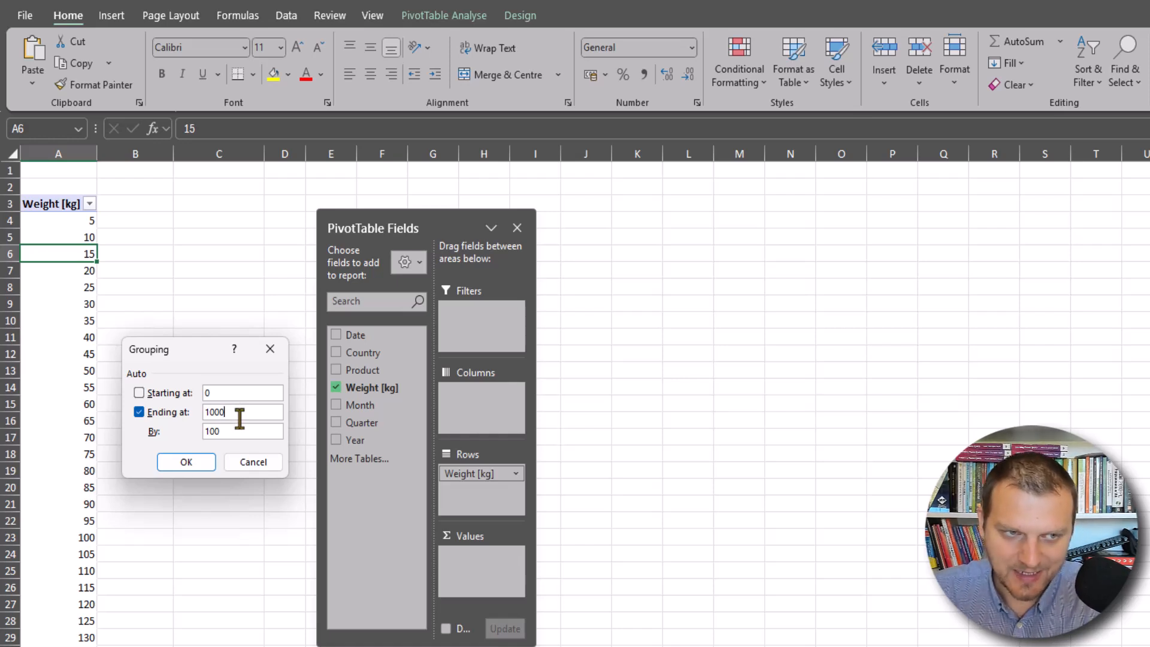
click(138, 392)
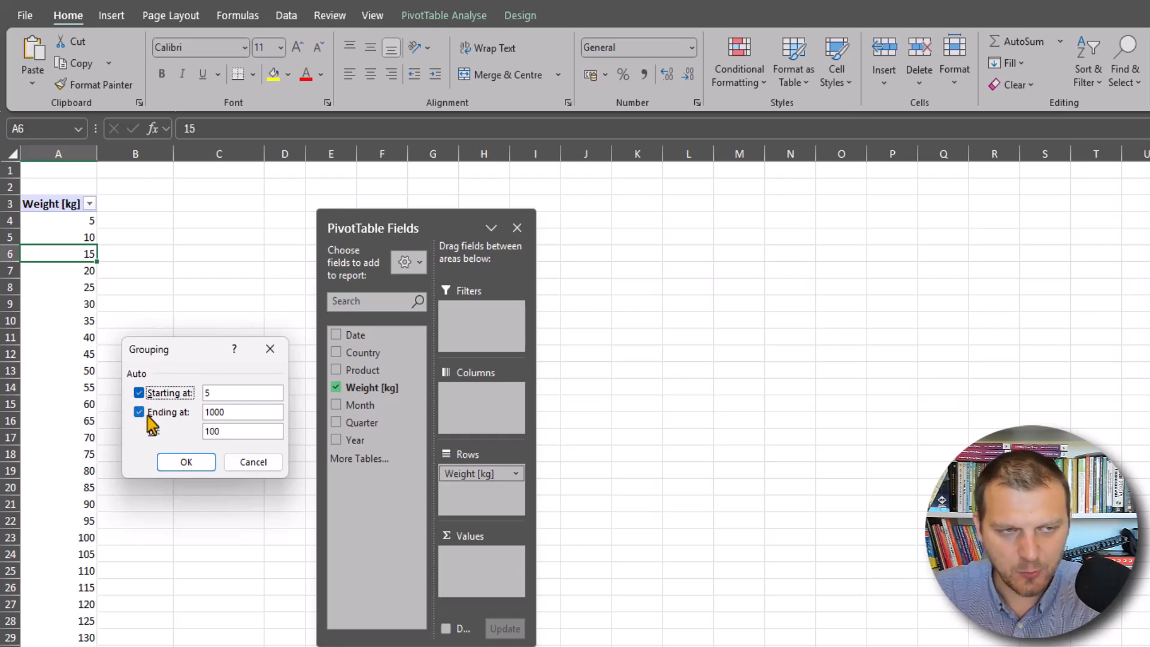
Step: Group the Weight [kg] values in intervals of 200, starting at 0 and ending at 1000
double_click(221, 393)
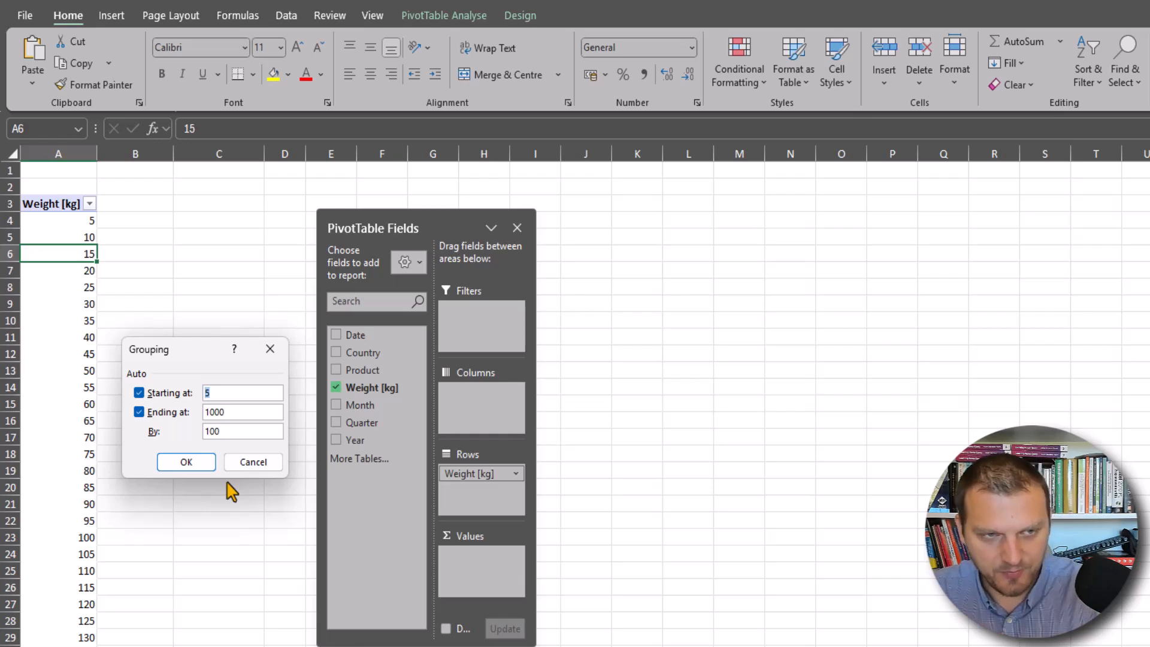
text(0)
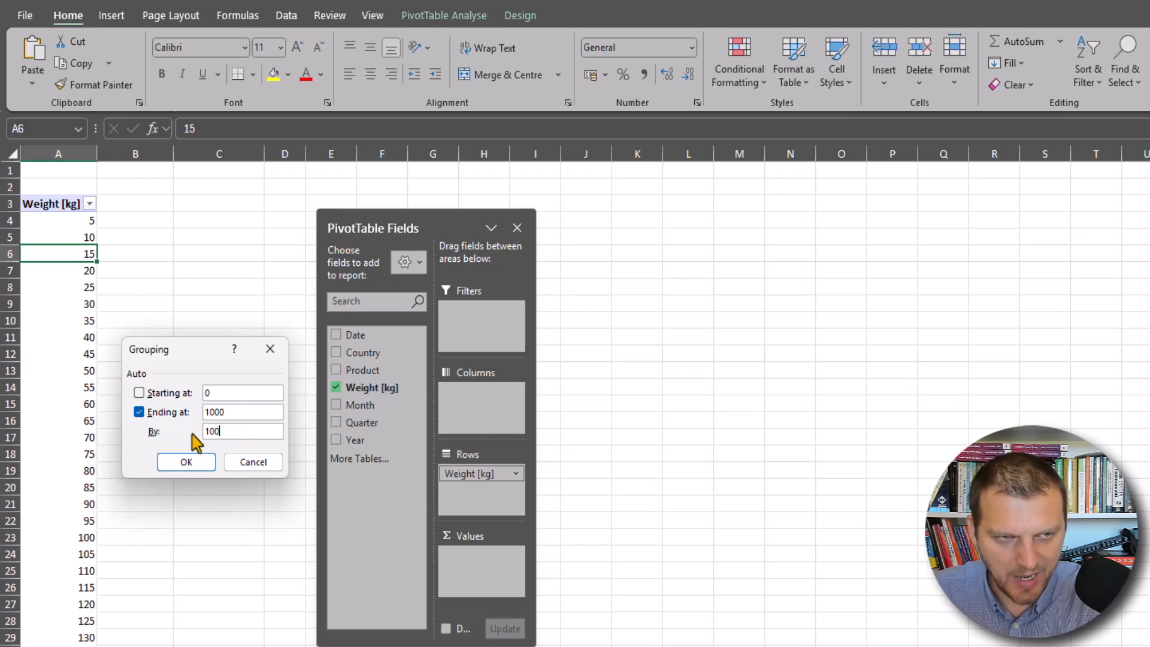
click(207, 432)
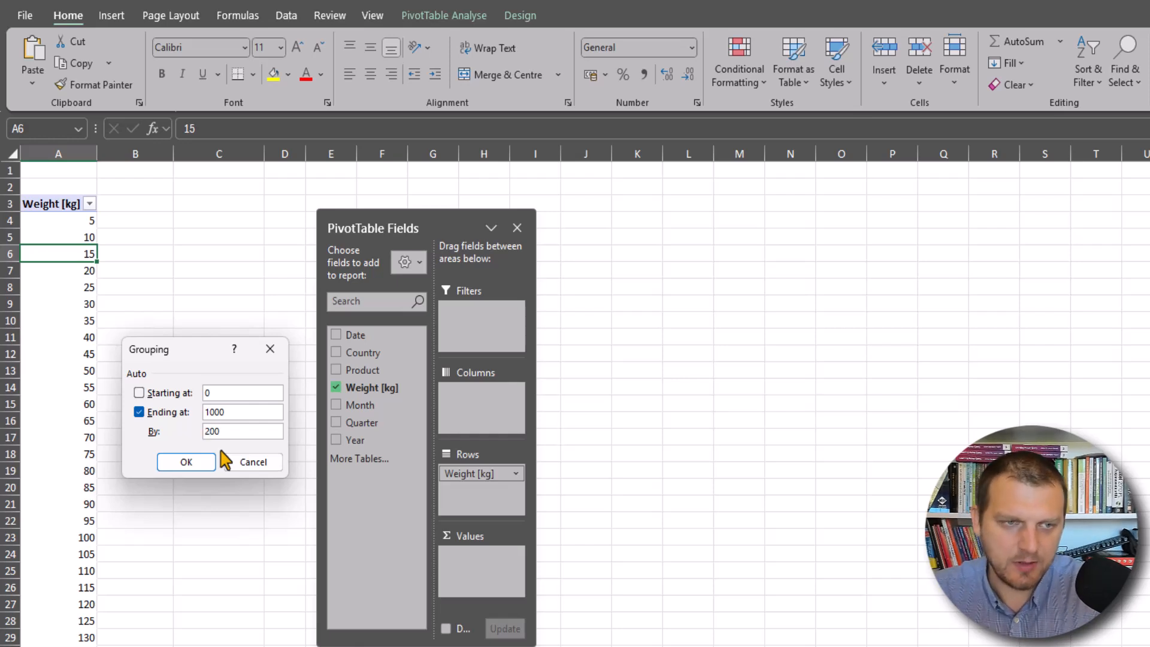
click(194, 462)
Step: Rename the 0-199 weight group's label in A4 to "<200"
click(69, 218)
click(68, 239)
click(69, 254)
click(69, 269)
click(72, 287)
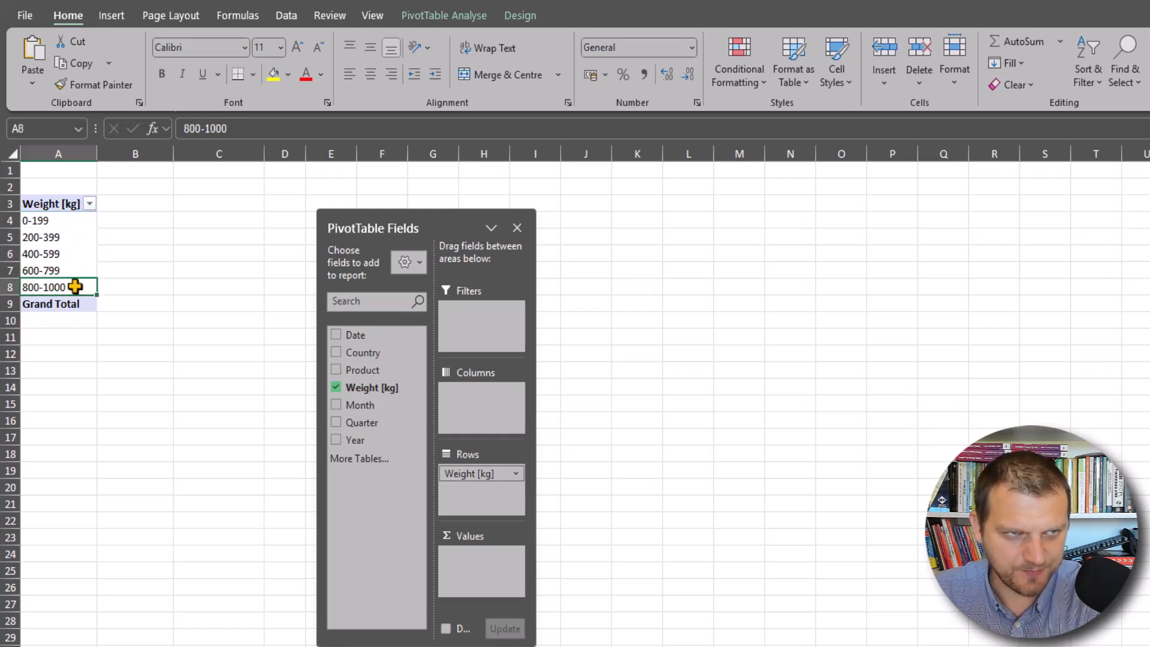
click(71, 221)
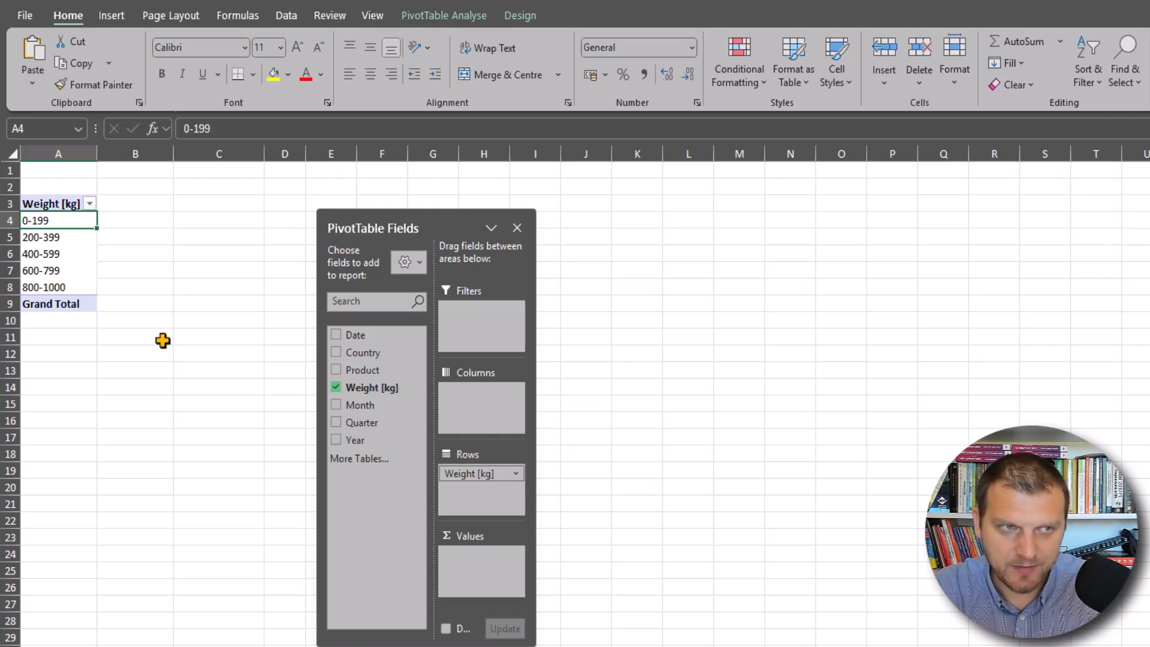
text(<200)
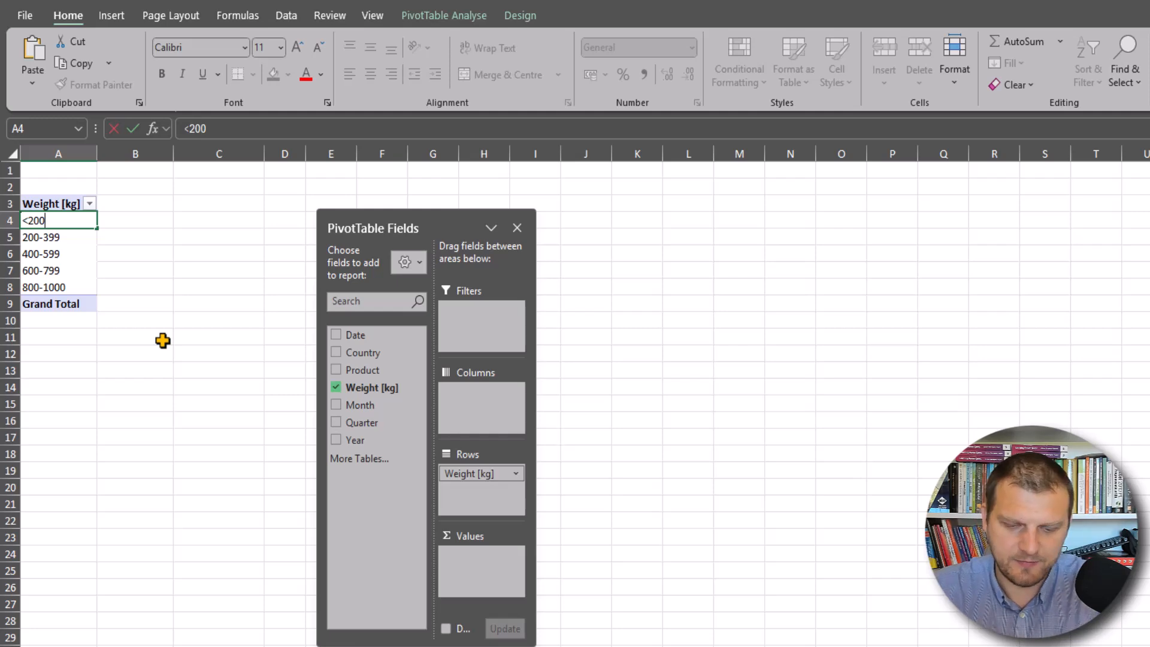
key(Return)
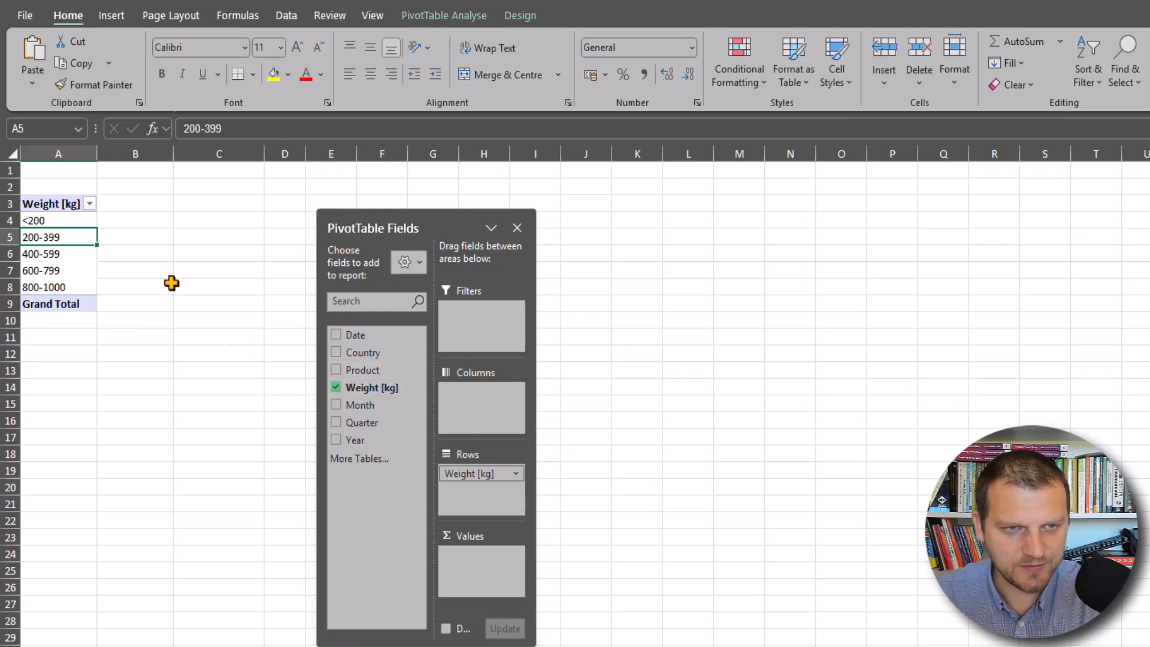
Step: Add the Weight [kg] field to the pivot table's values alongside the weight groups
drag(371, 392, 485, 570)
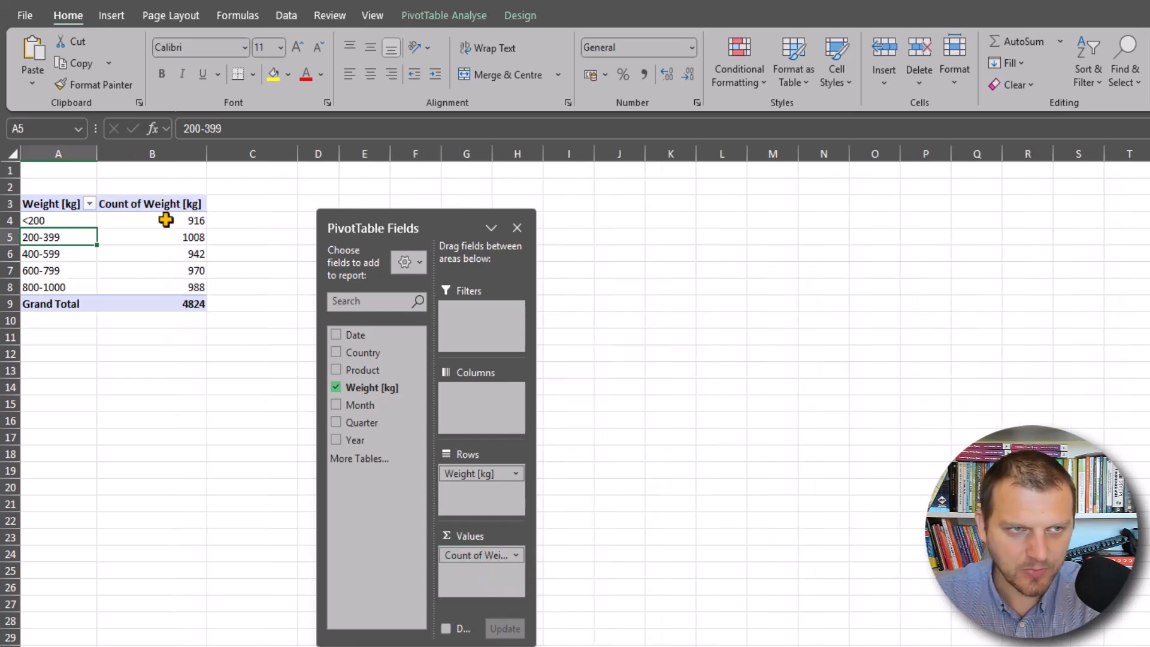
click(132, 203)
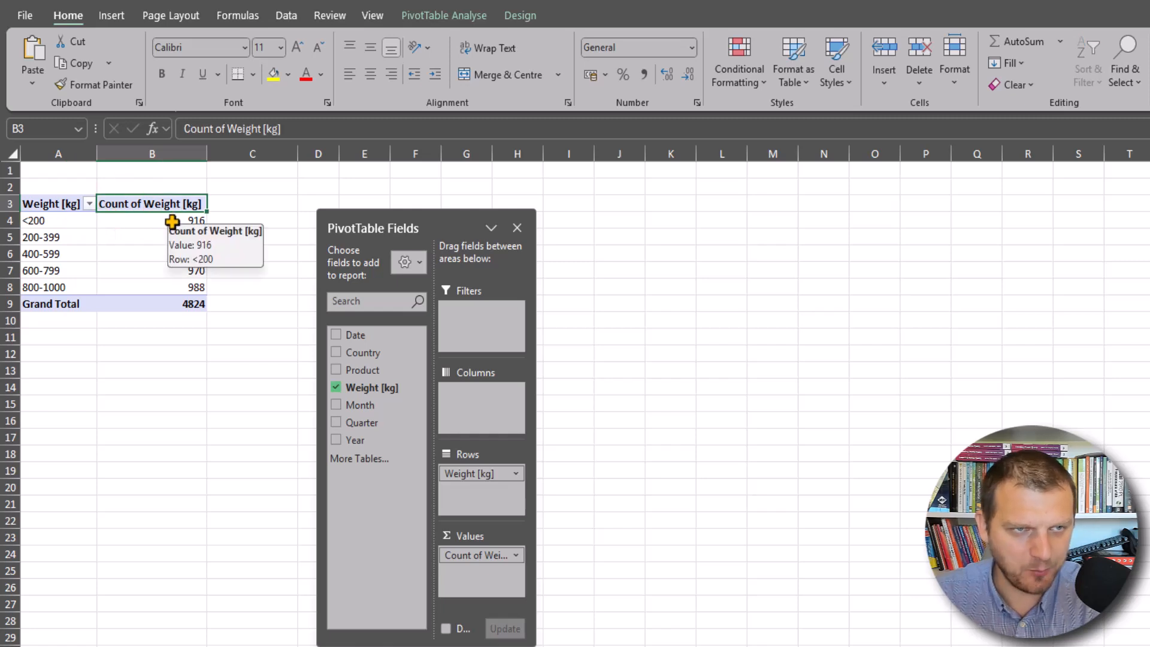
click(172, 222)
drag(59, 221, 62, 288)
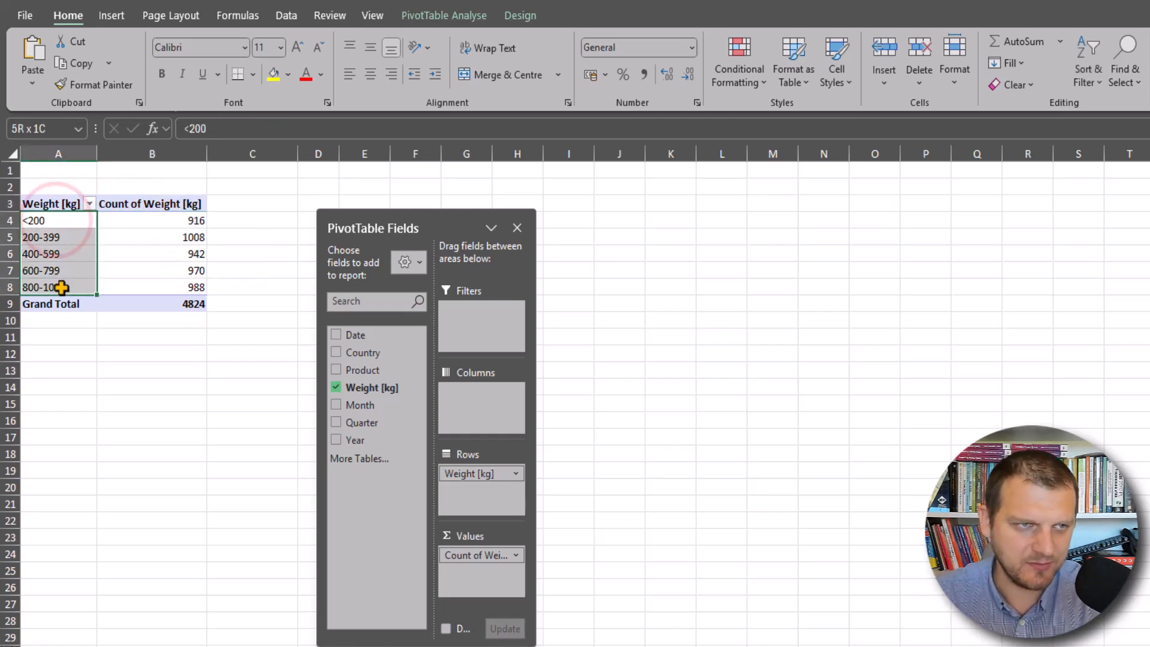
click(156, 221)
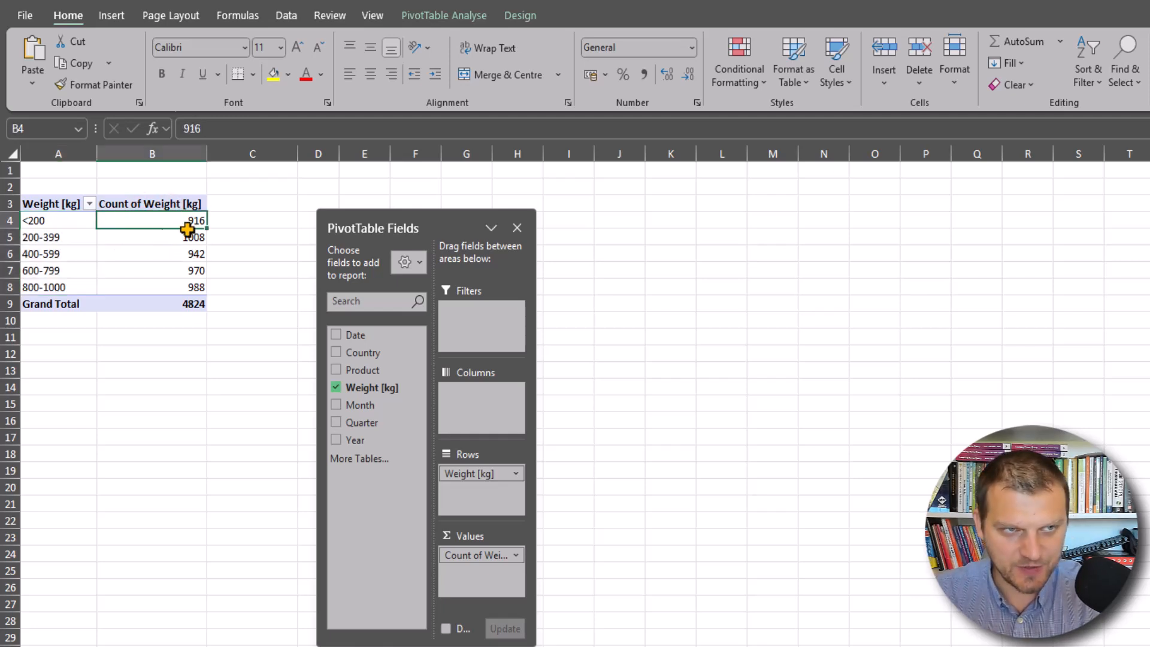
Step: Summarise the pivot table's Weight [kg] values by Sum
mouse_move(163, 236)
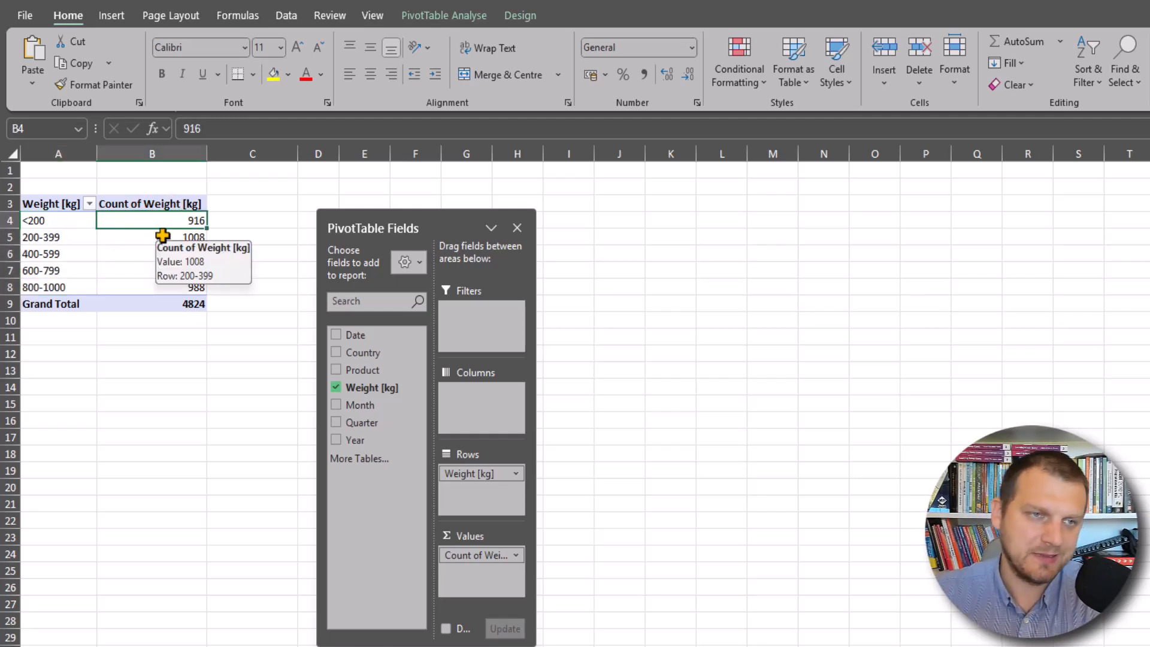
right_click(157, 222)
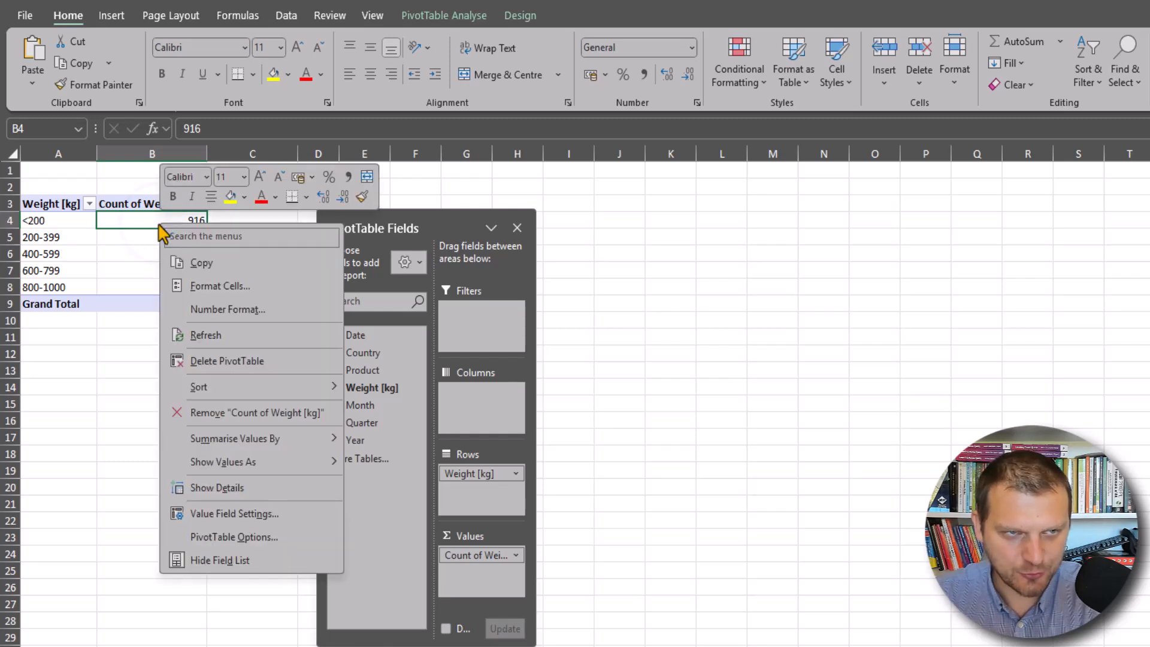
mouse_move(258, 444)
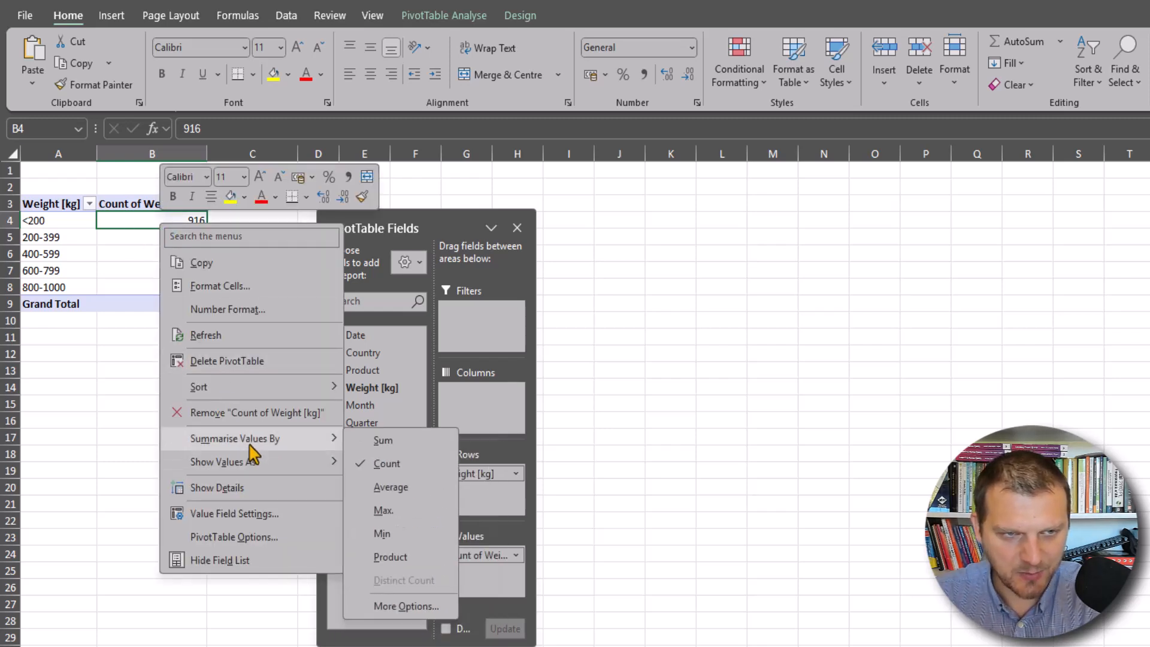
click(401, 442)
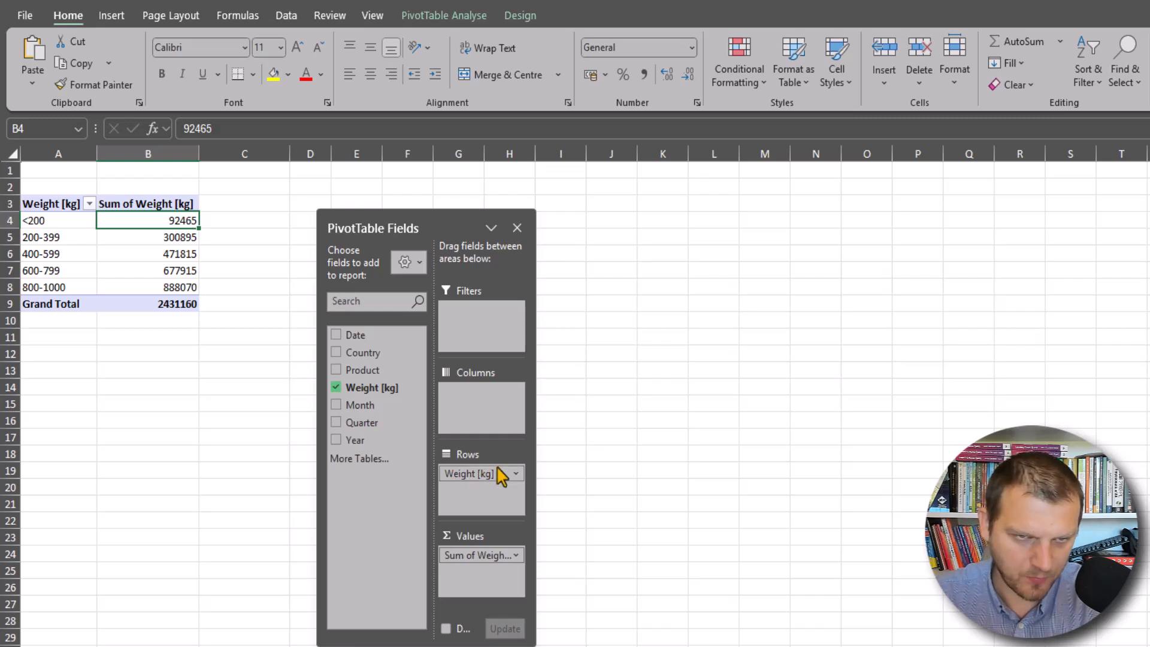
Step: Remove the Weight [kg] field from the pivot table's rows and add Country to the columns
drag(457, 474, 759, 482)
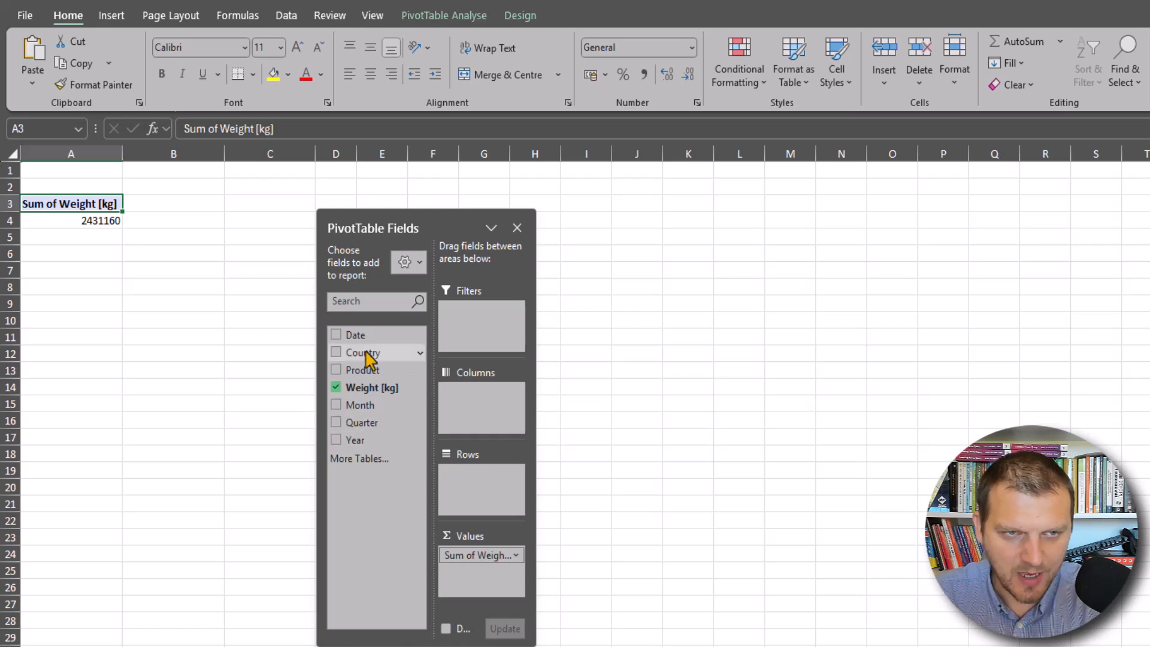
drag(362, 354, 475, 380)
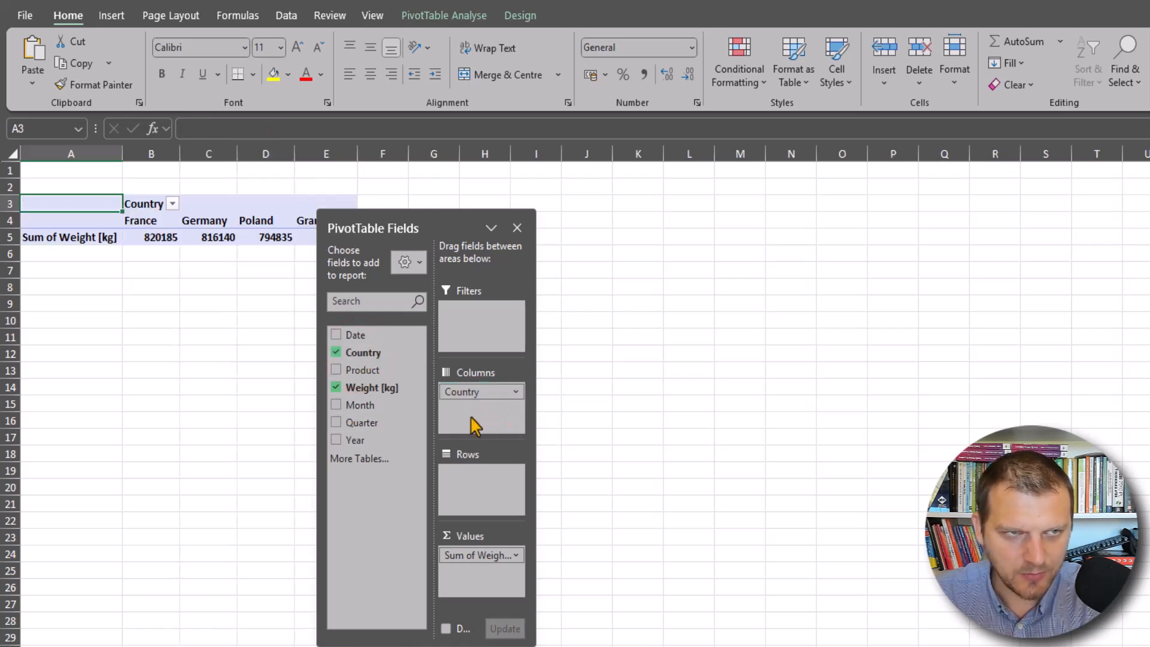
Step: Add the Product field to the pivot table's rows
drag(360, 369, 477, 496)
drag(386, 225, 451, 209)
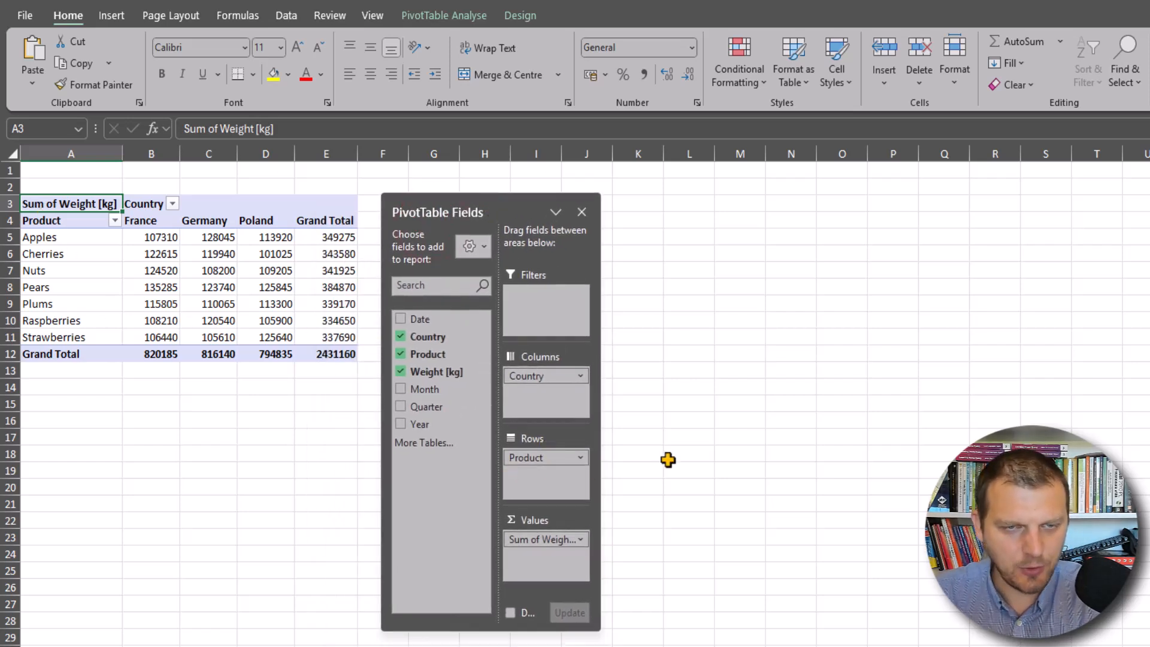
click(133, 277)
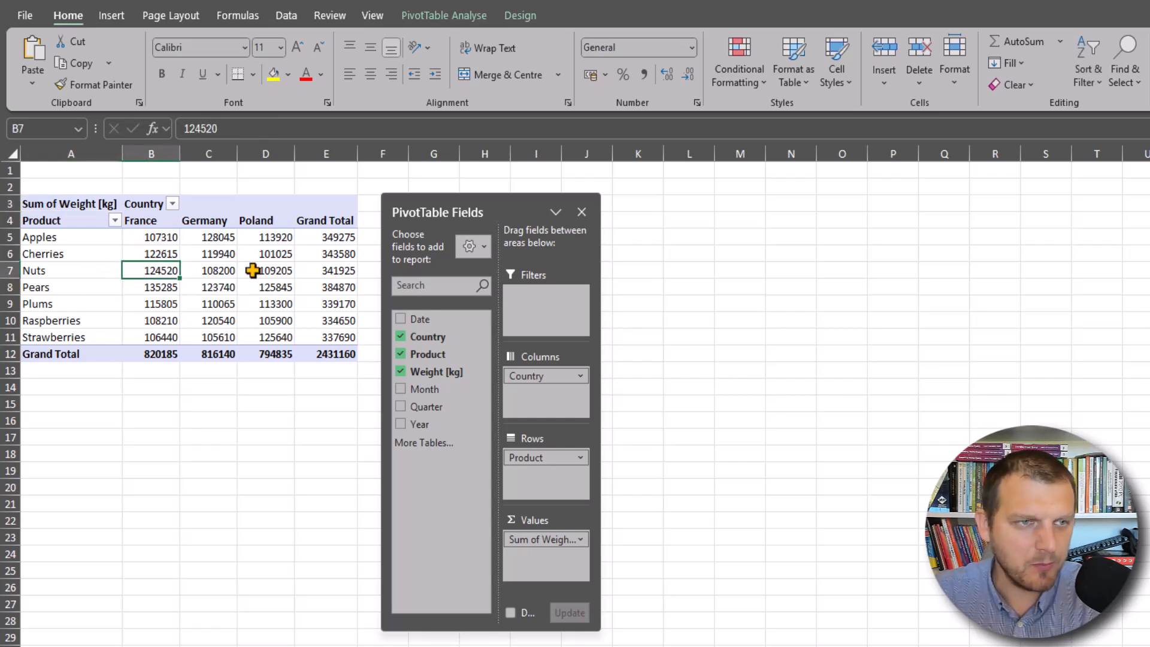
mouse_move(252, 271)
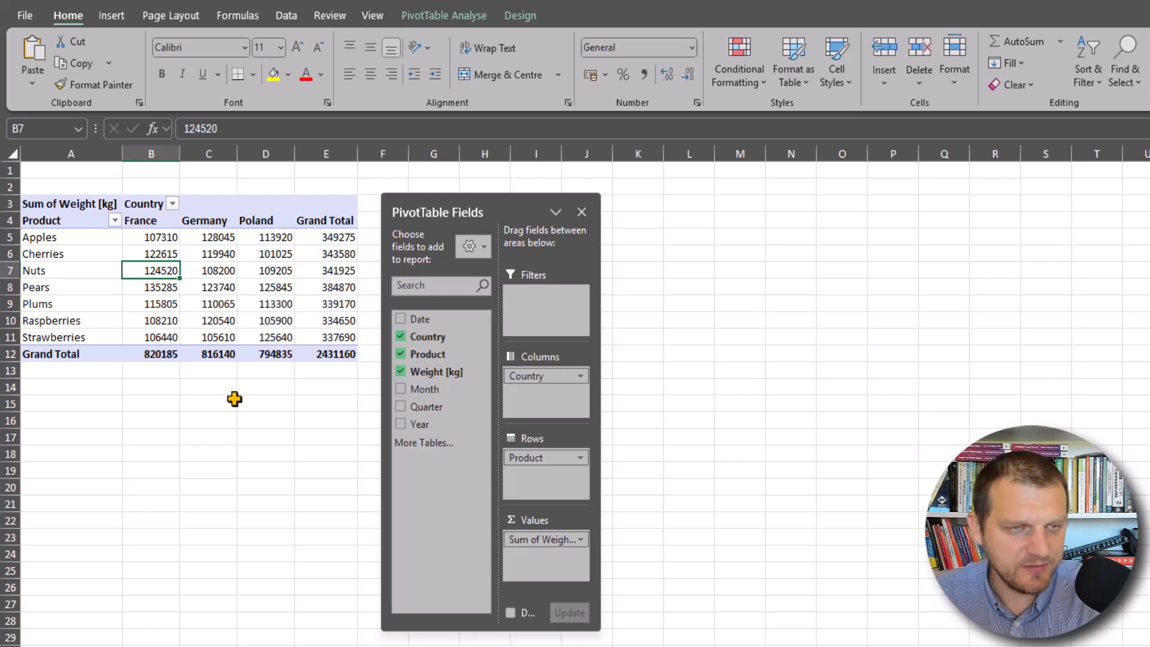
click(517, 18)
click(459, 24)
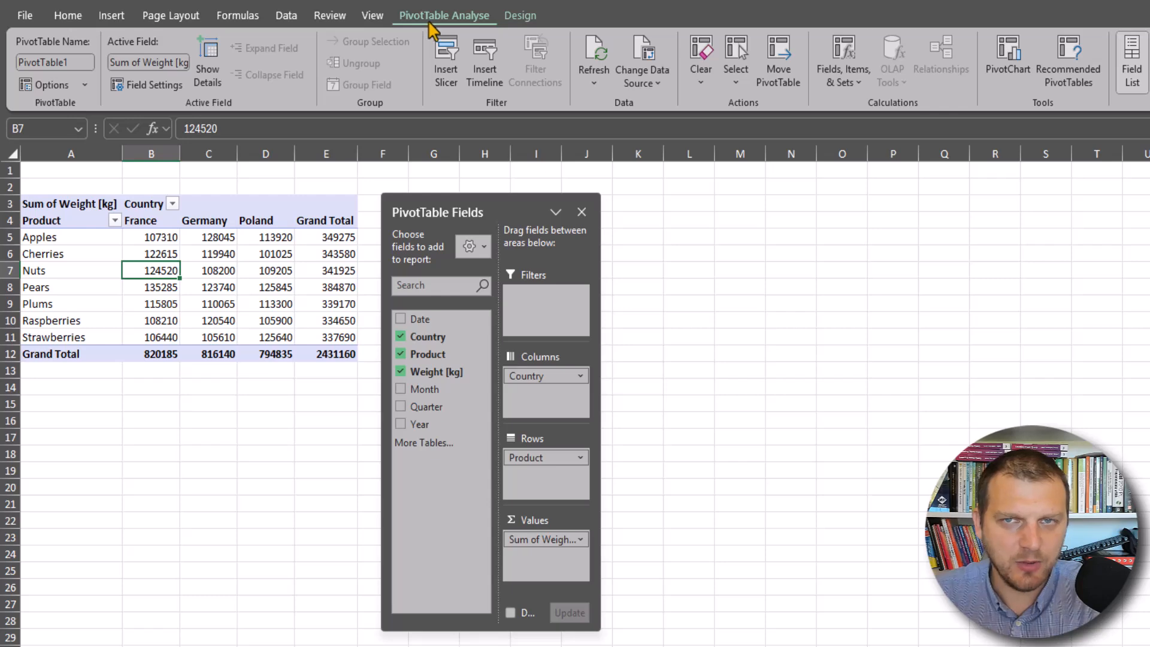
click(1019, 69)
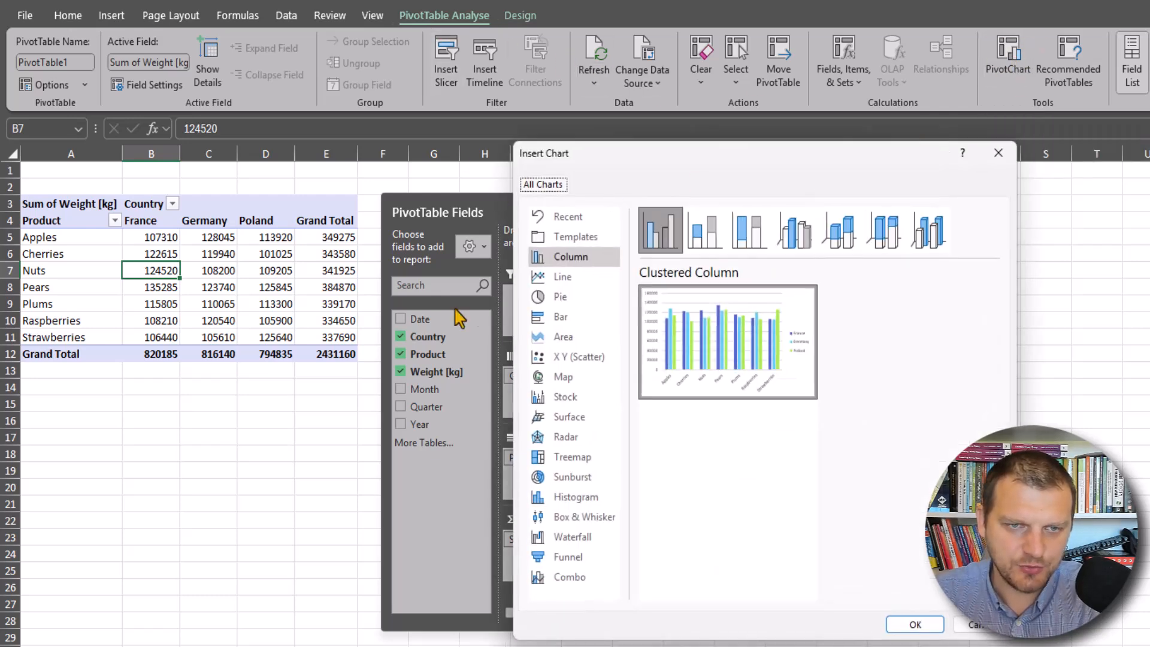
click(999, 154)
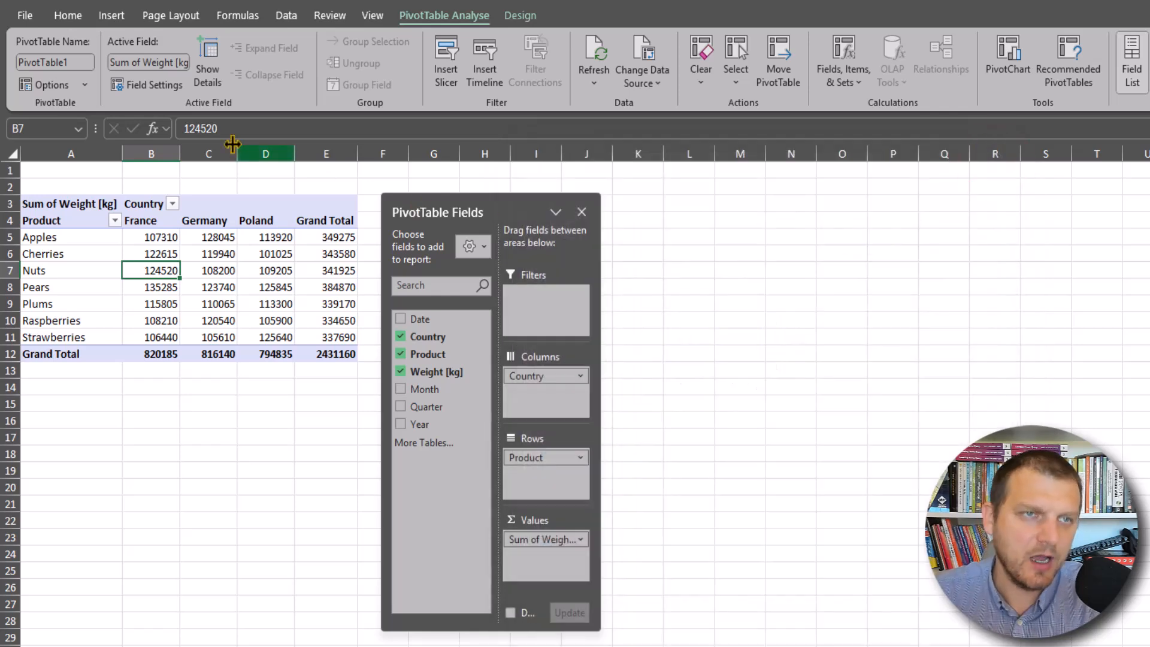
Step: Preview the line, pie, bar, area, scatter and map chart types and insert a Clustered Column PivotChart from the pivot table
click(112, 18)
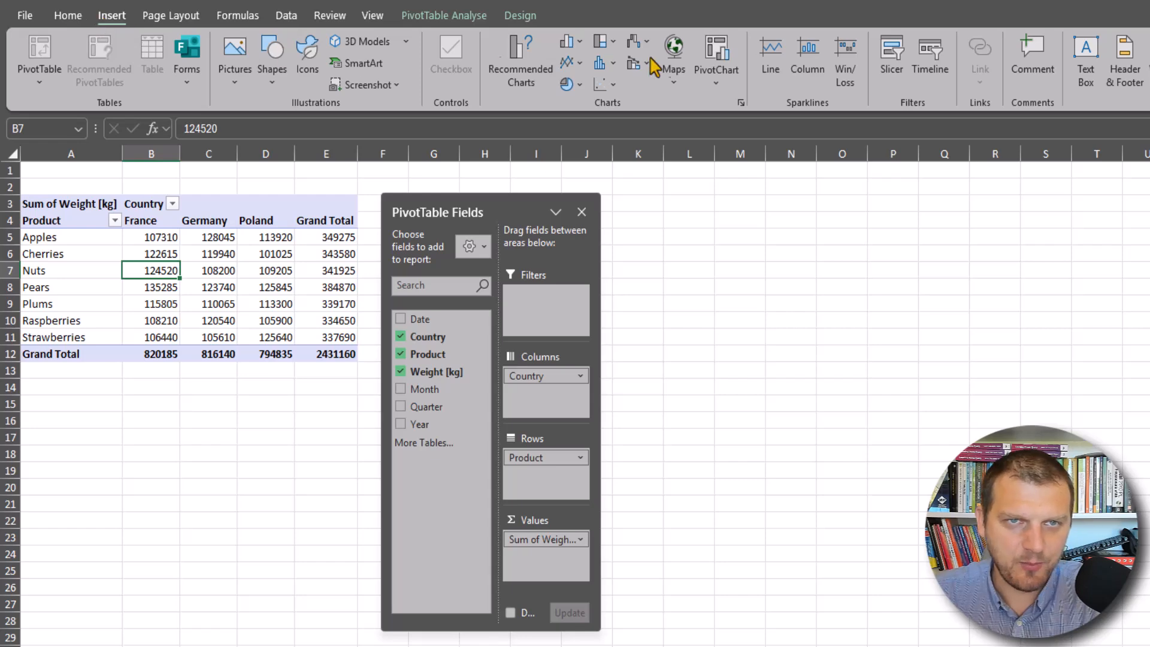
click(517, 64)
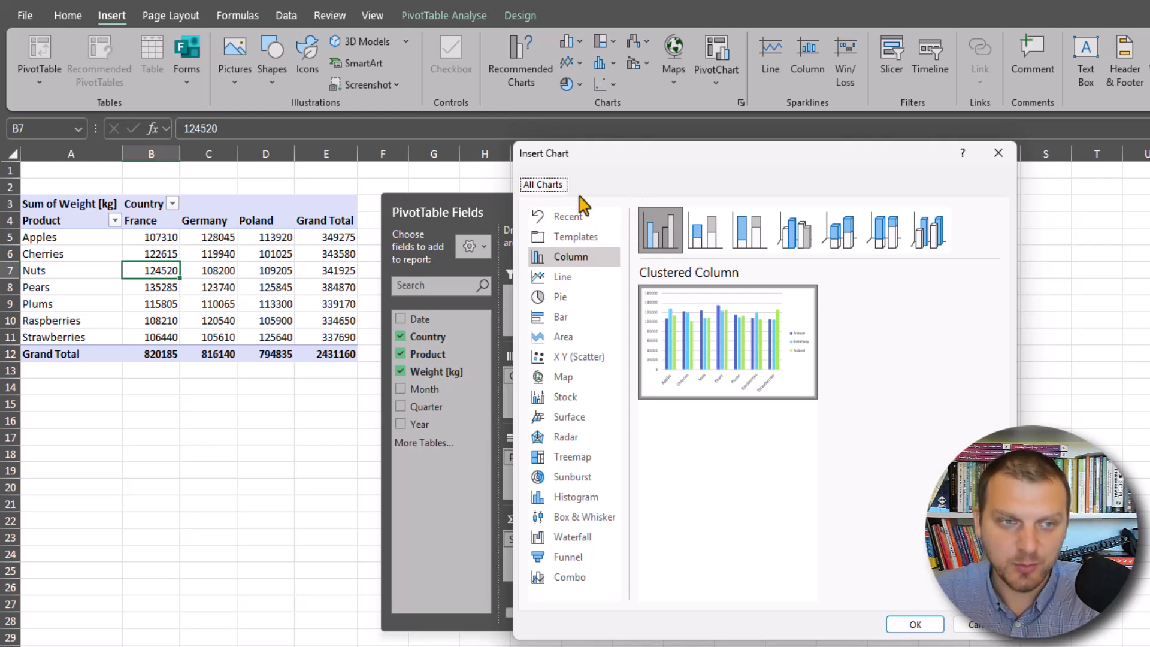
click(569, 277)
click(575, 296)
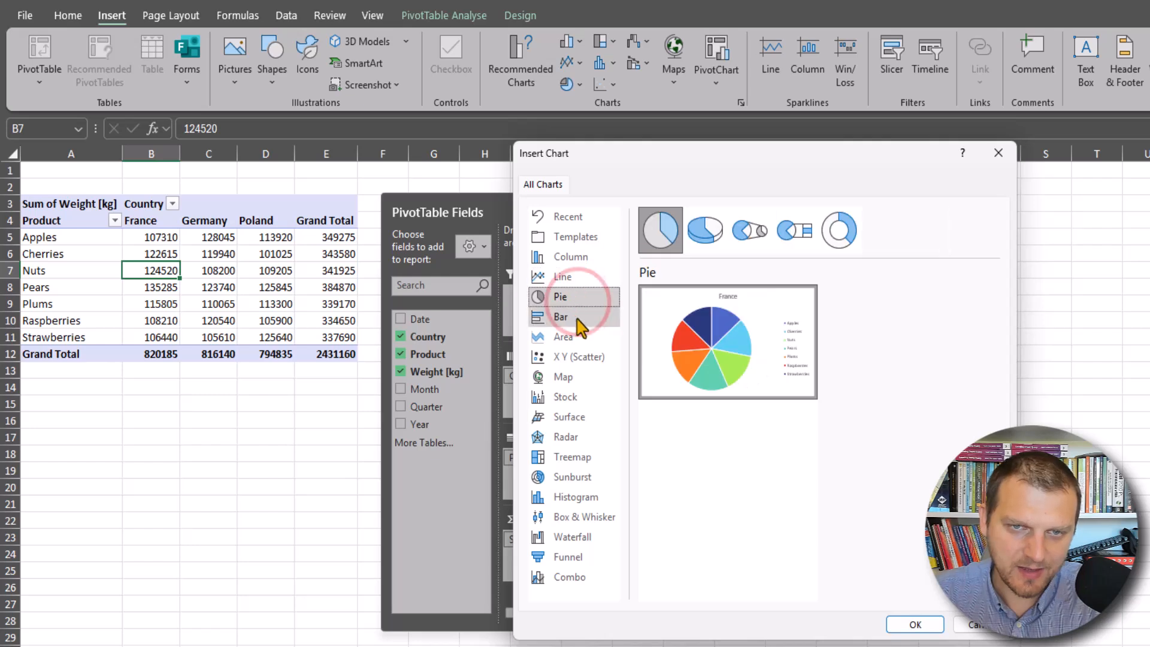
click(578, 317)
click(574, 336)
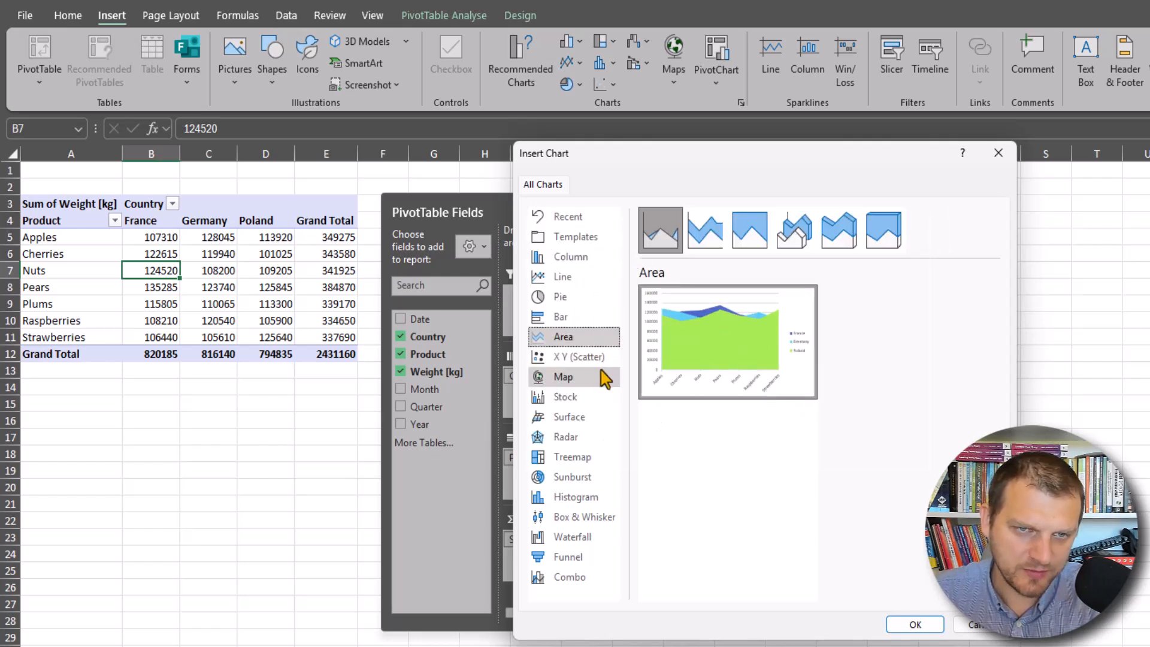
click(568, 357)
click(563, 379)
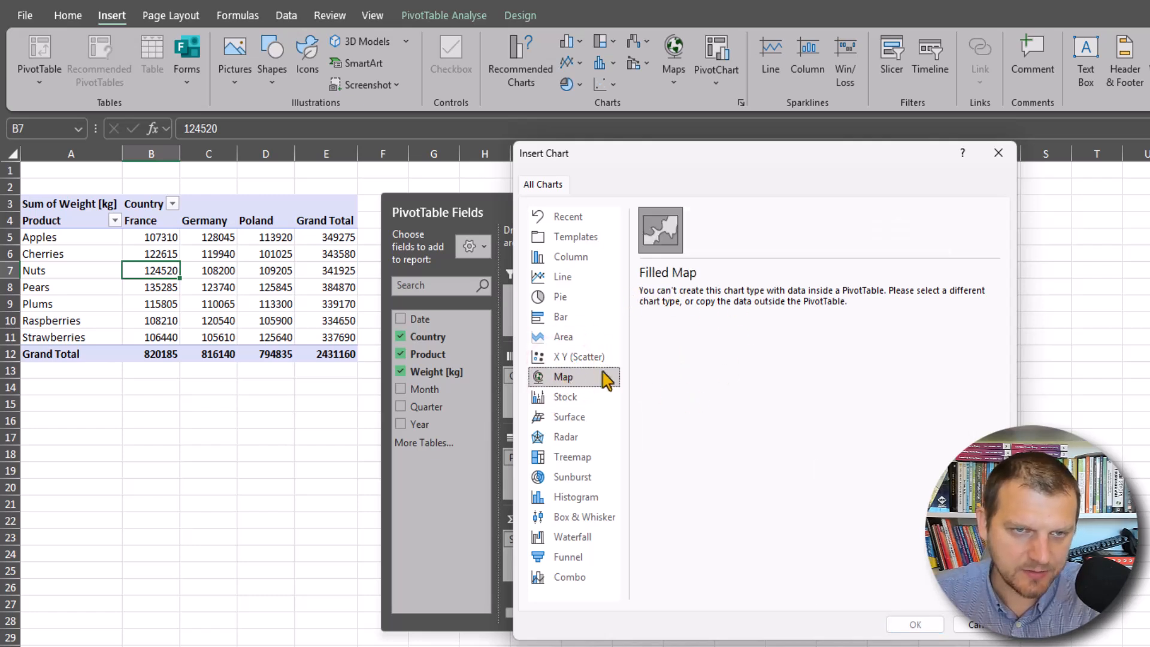
click(584, 263)
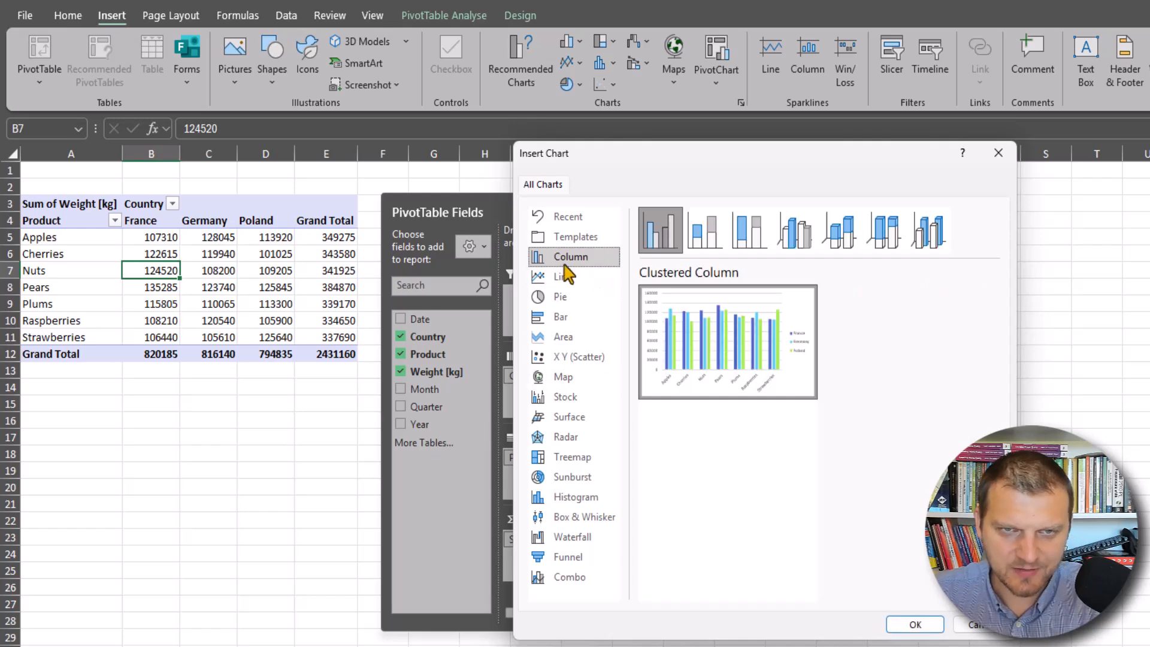
click(915, 626)
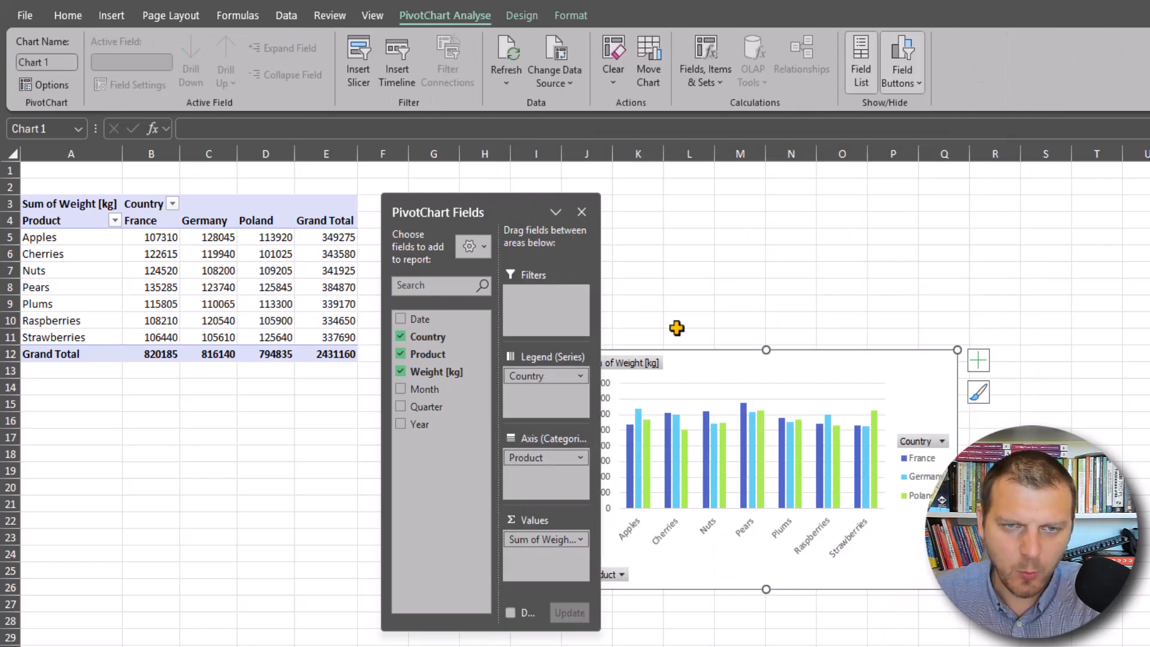
Step: Move the PivotChart beside the pivot table, level with its header row, and get the field list off the chart
drag(702, 362, 663, 262)
drag(465, 210, 1039, 320)
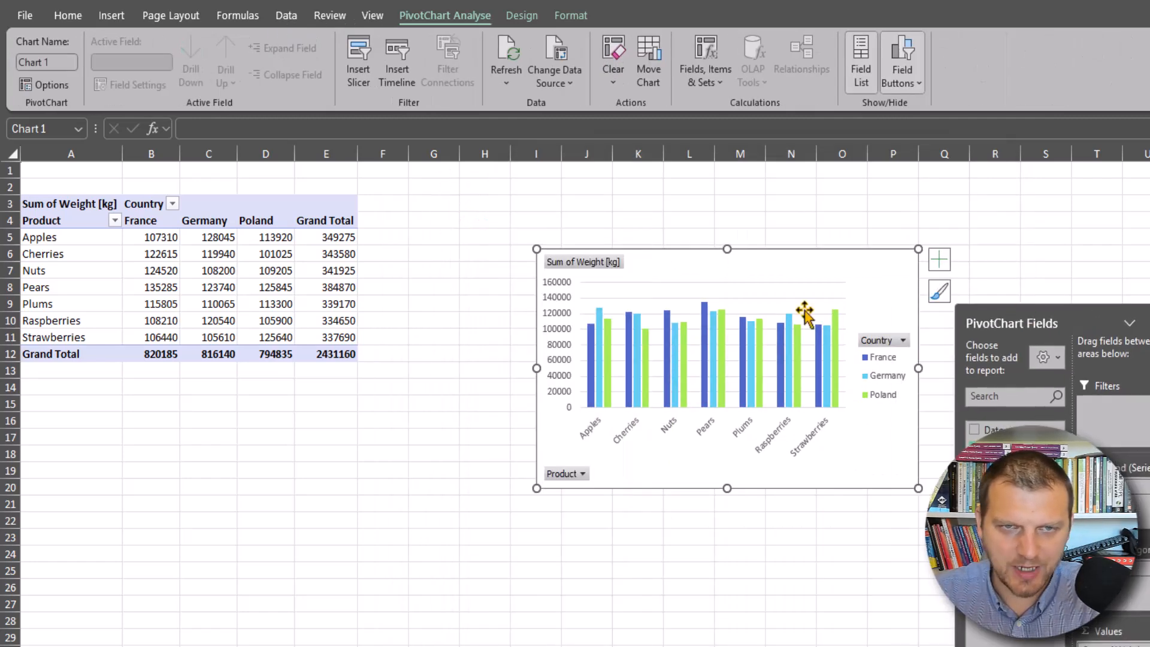
drag(698, 266, 553, 233)
click(534, 209)
drag(1063, 326, 166, 307)
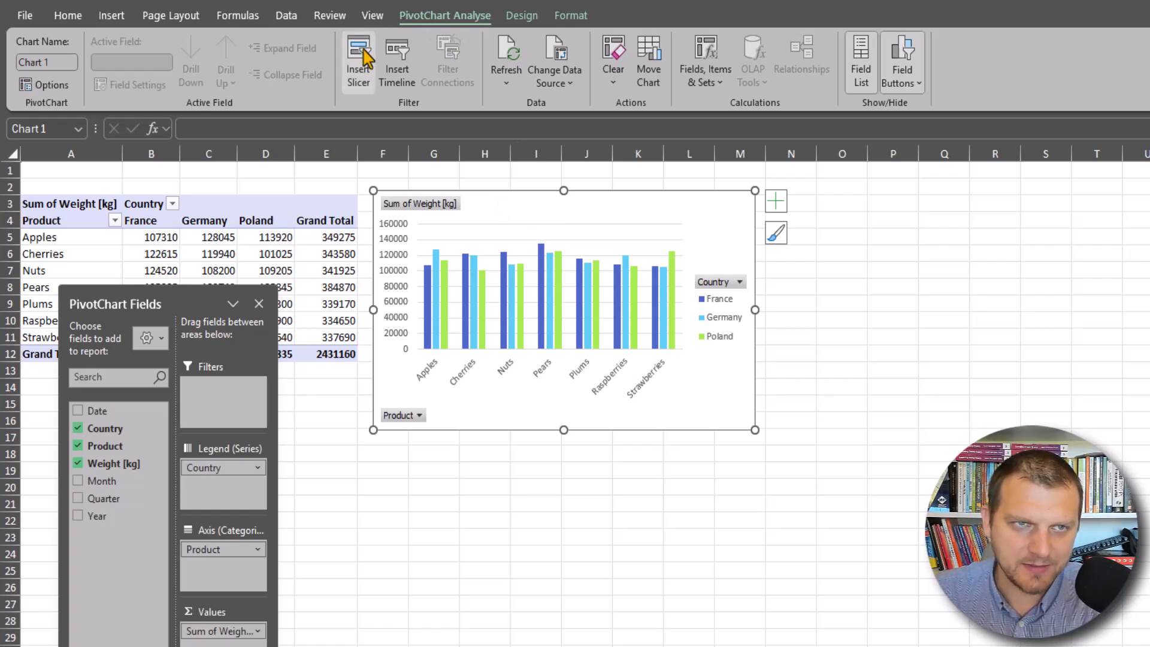
Step: Insert slicers for the Country, Weight [kg], Quarter and Year fields of the pivot table
click(315, 251)
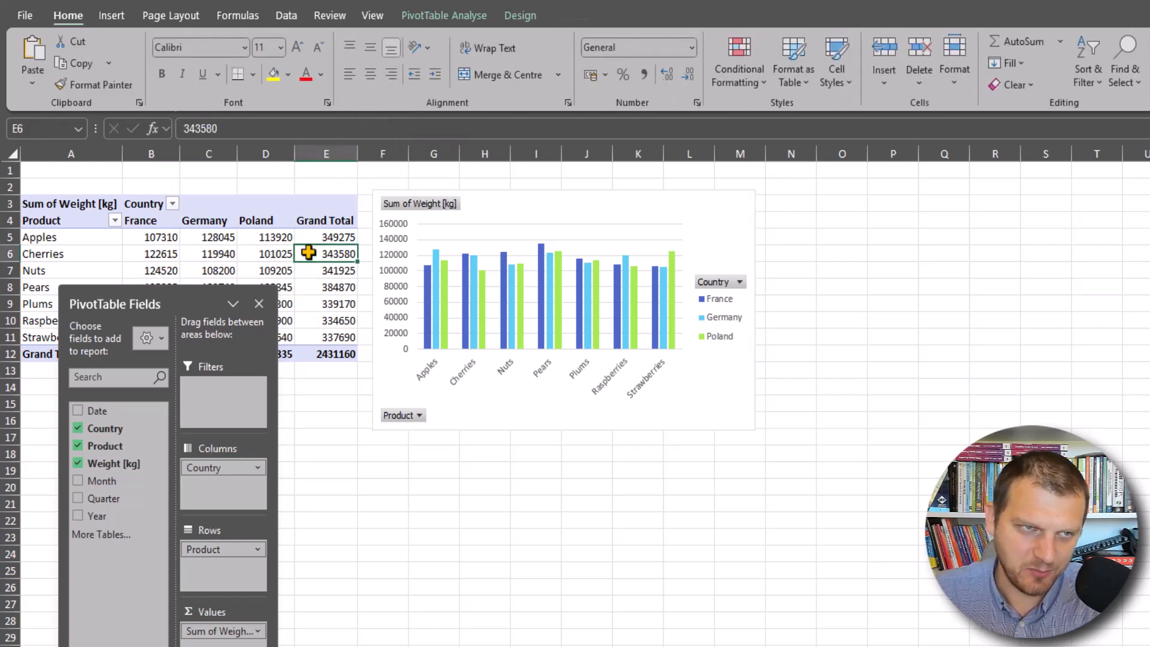
click(446, 17)
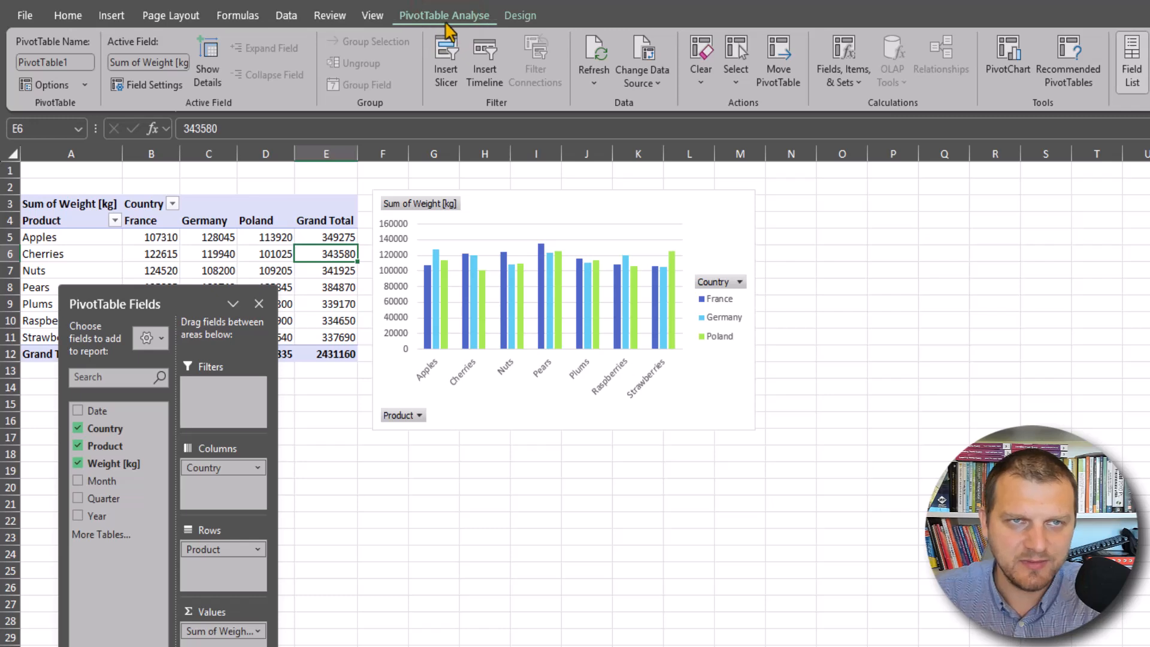
click(448, 60)
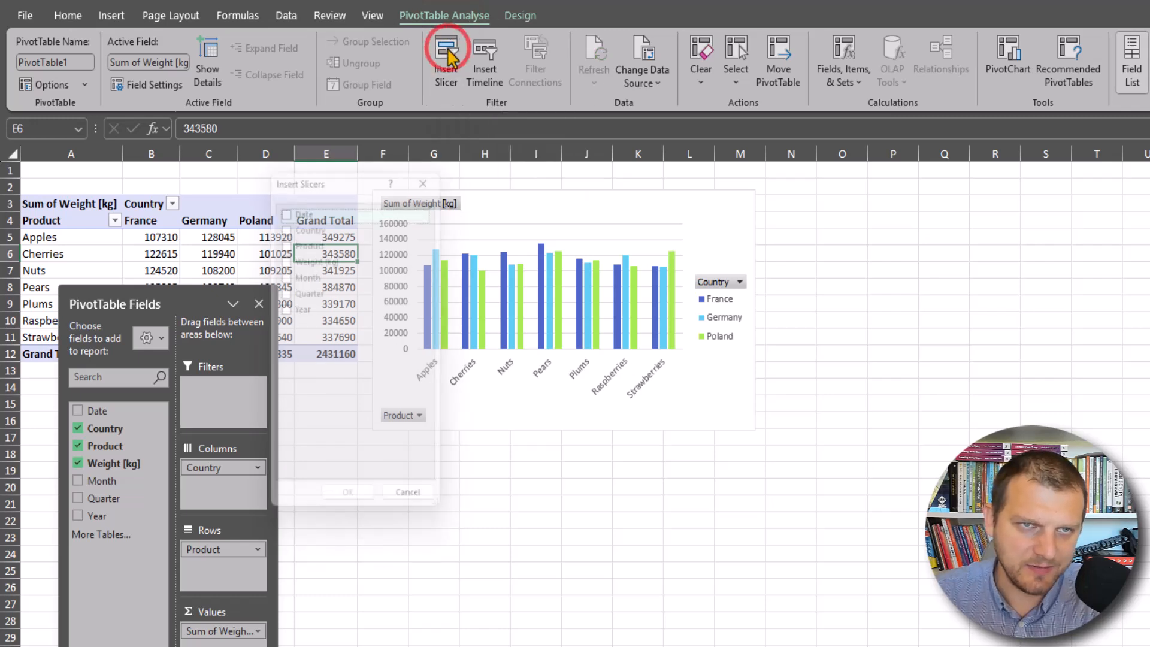
drag(347, 186, 878, 237)
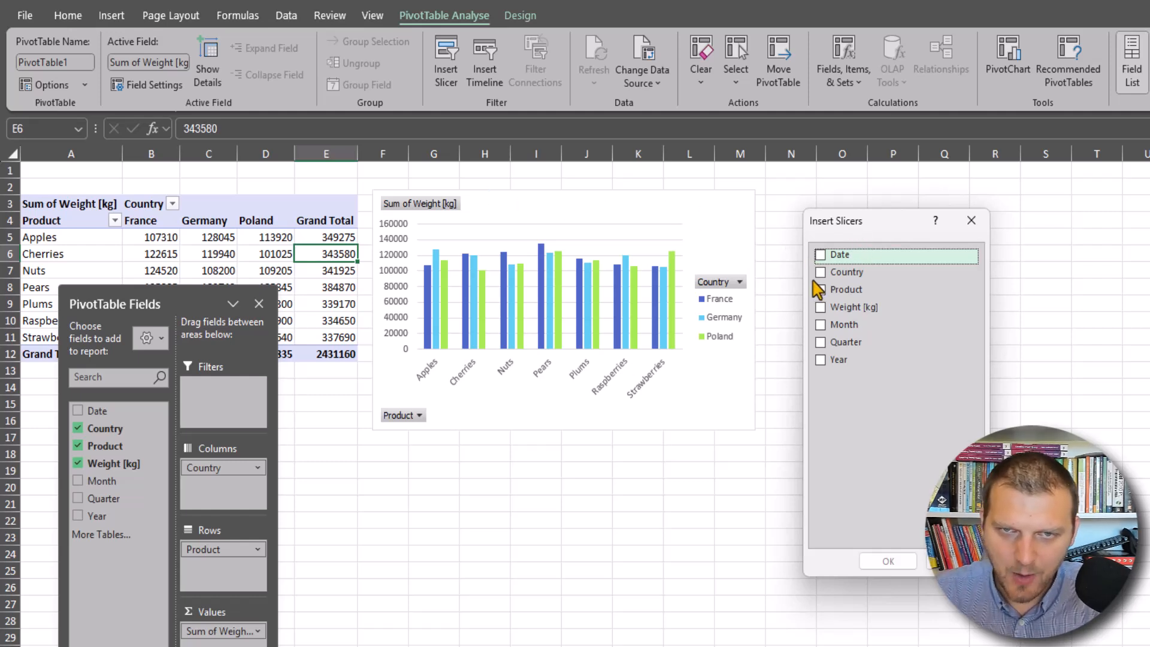
click(821, 342)
click(820, 361)
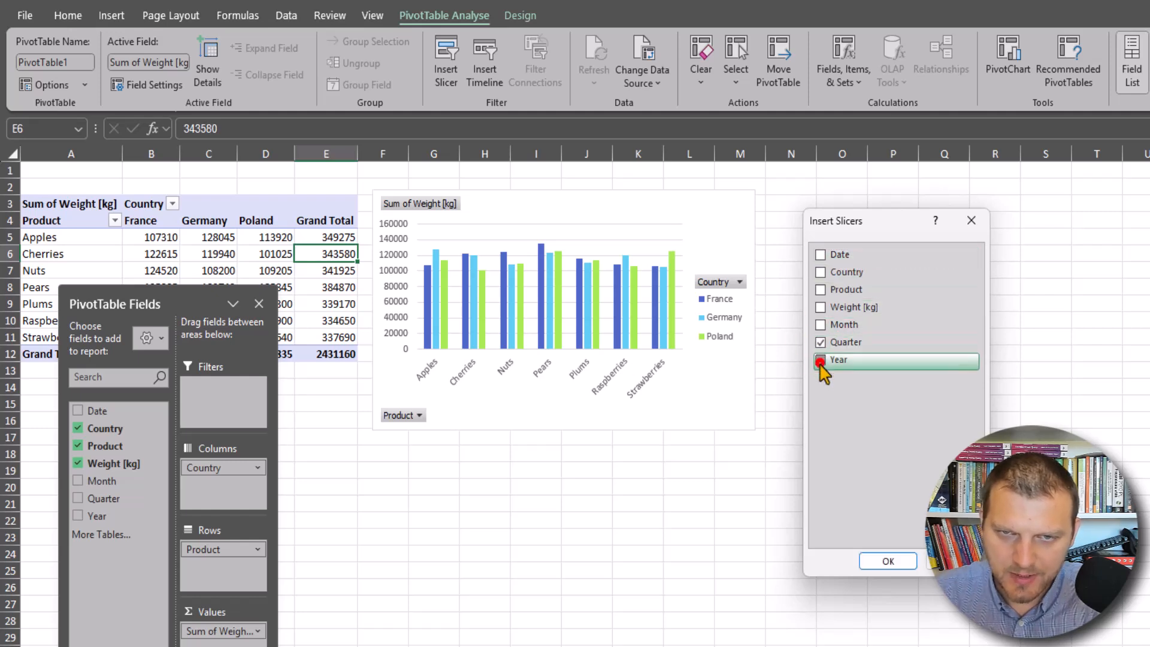
click(820, 307)
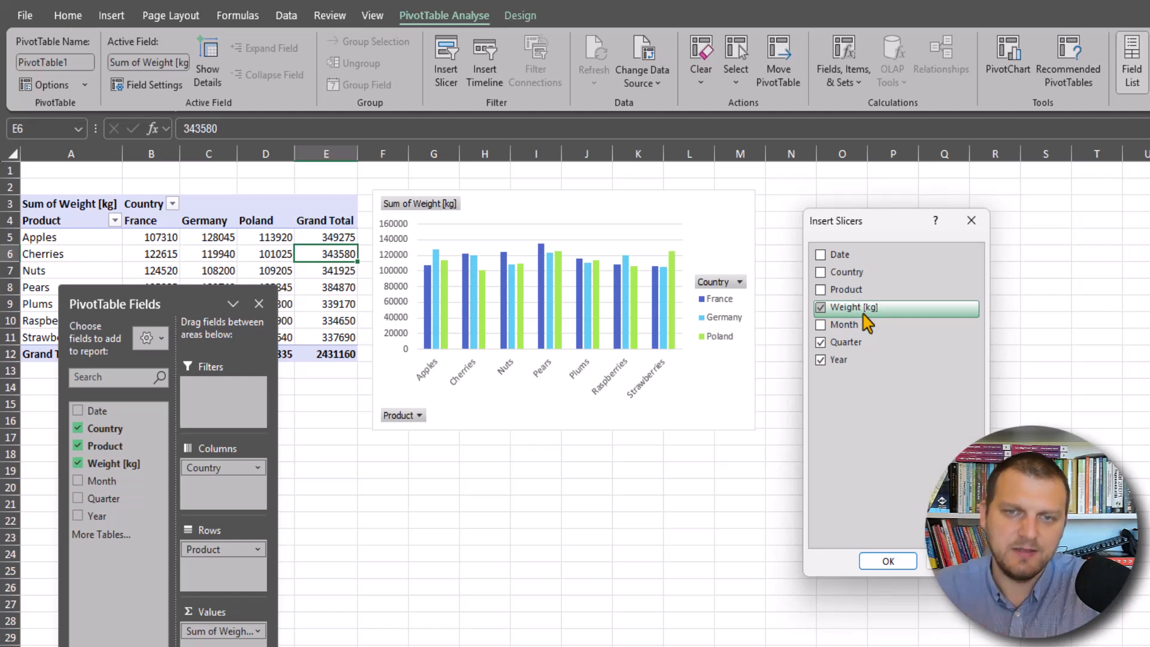
click(867, 276)
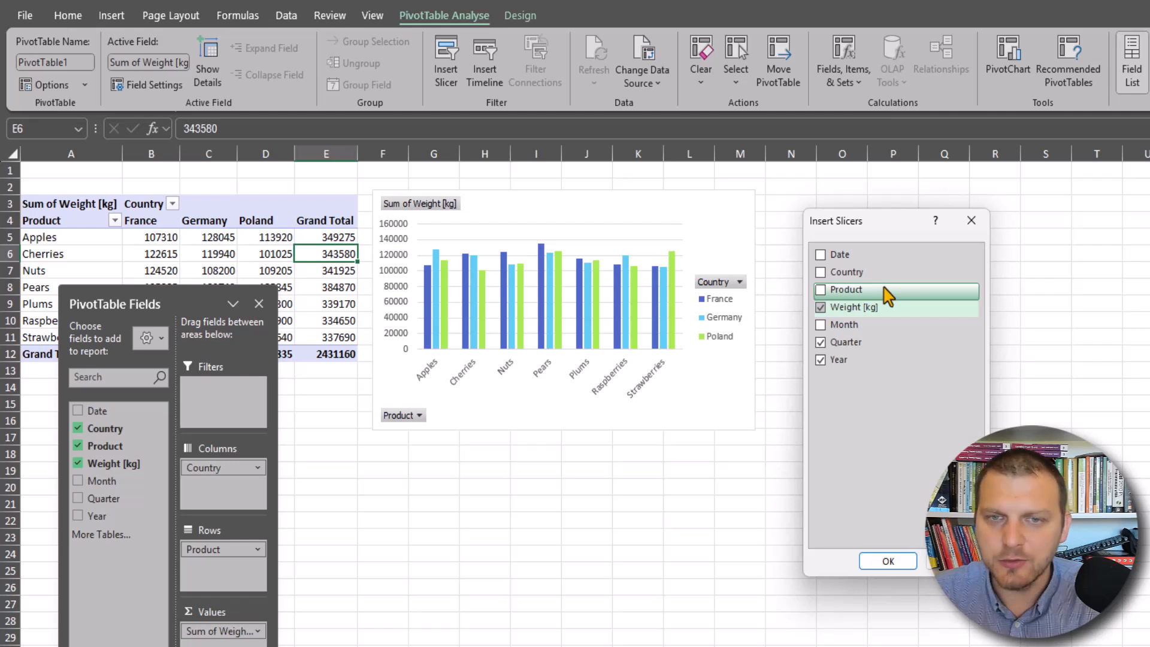
click(821, 274)
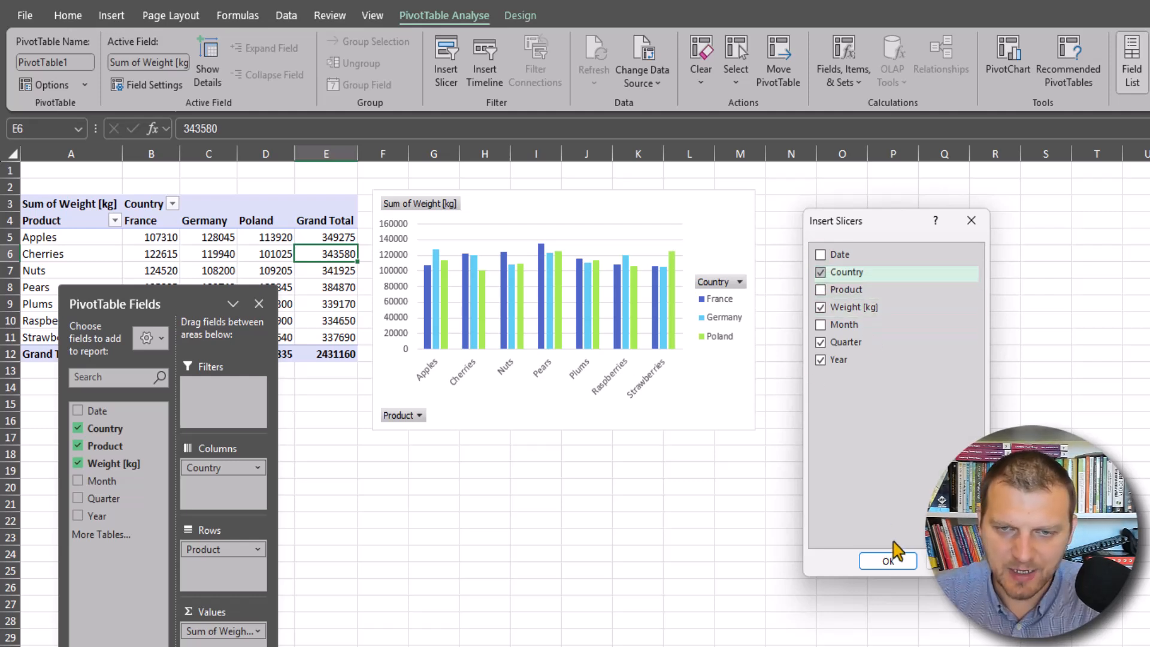
click(888, 560)
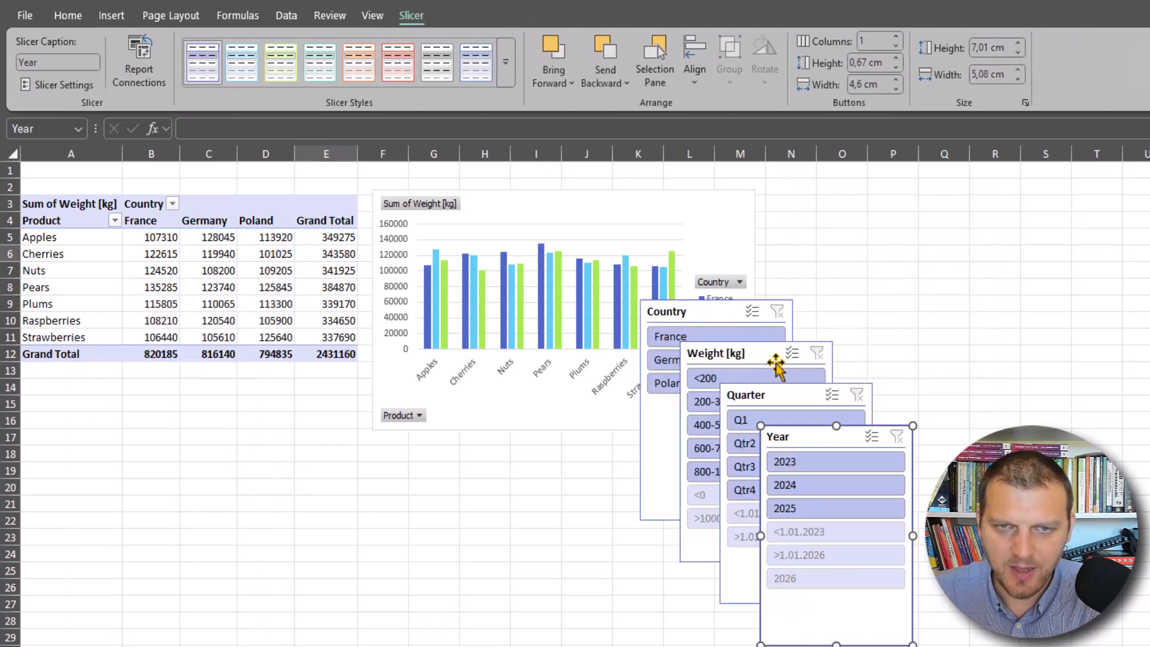
Step: Spread out the overlapping slicers, placing Weight [kg] beside the chart, Quarter below the chart and Year below Weight [kg]
drag(769, 358, 914, 205)
drag(790, 395, 519, 442)
drag(837, 441, 886, 455)
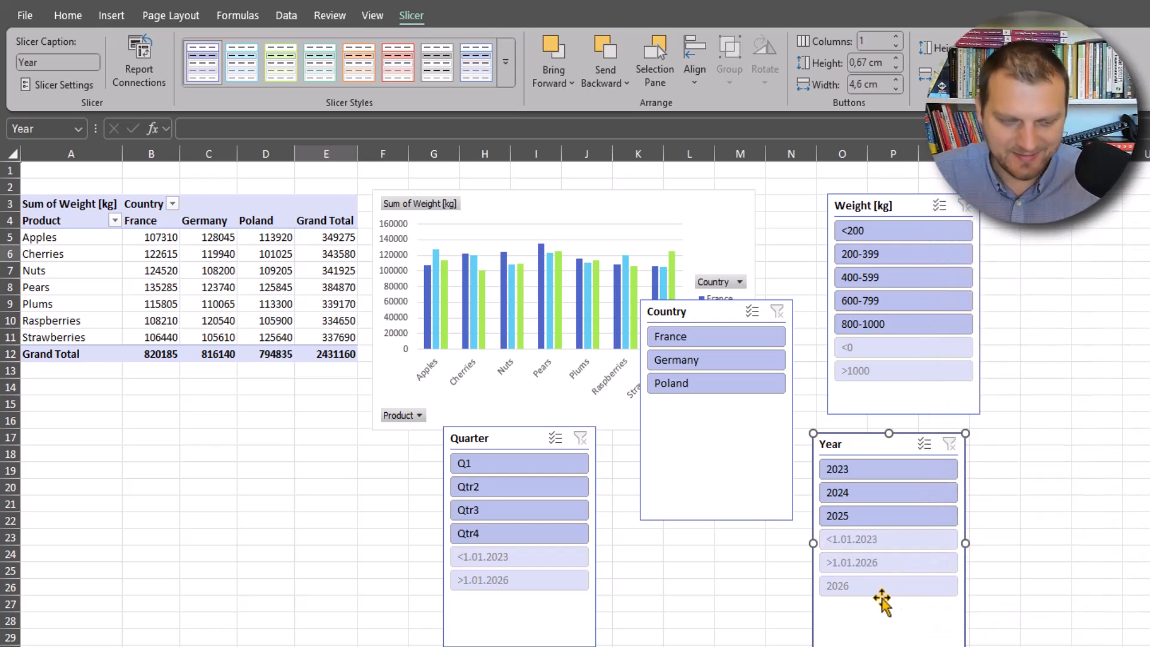
mouse_move(891, 542)
mouse_down()
mouse_move(928, 576)
mouse_move(911, 612)
mouse_up()
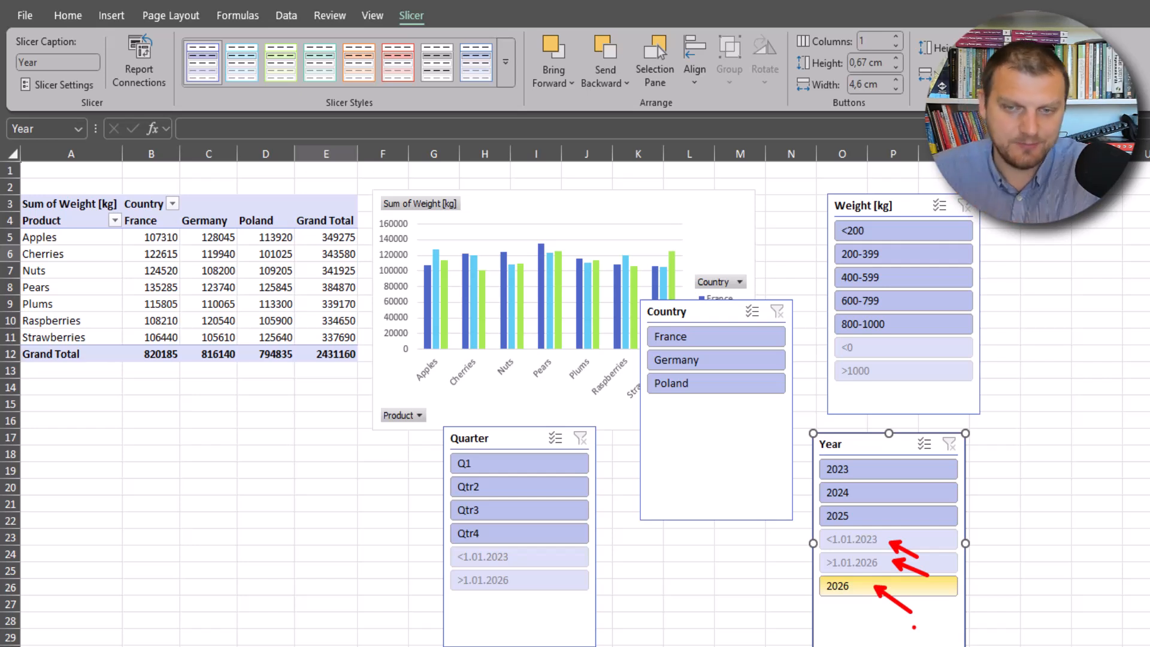
key(Escape)
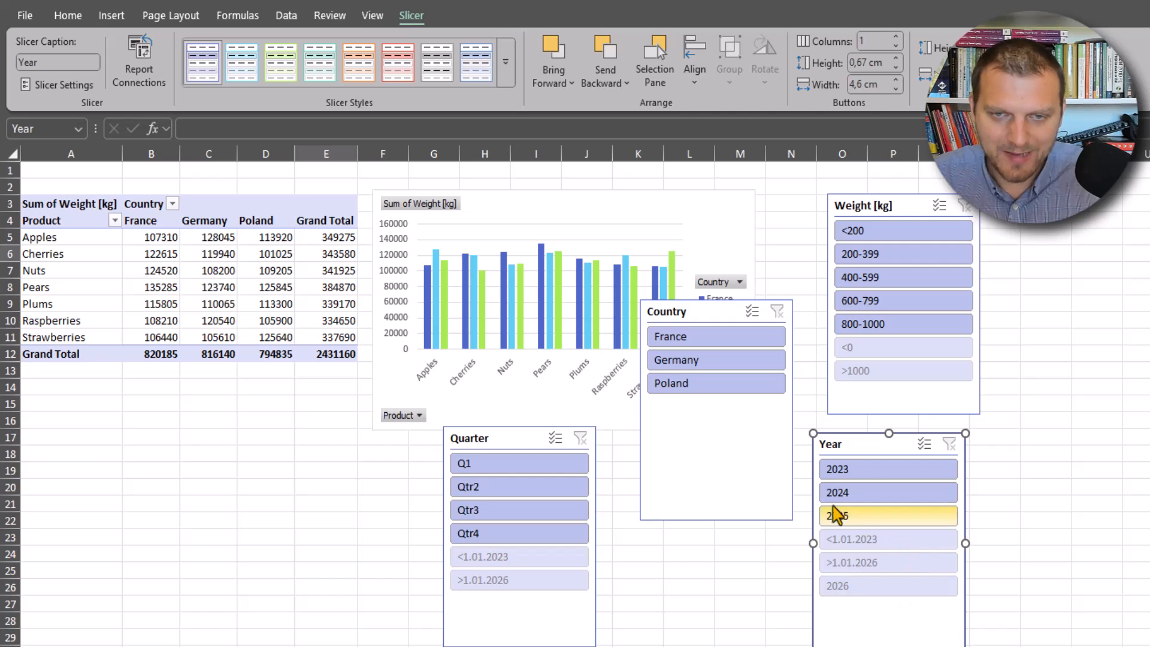
Step: Hide items with no data in the Year slicer and shorten the slicer to fit its remaining years
right_click(857, 445)
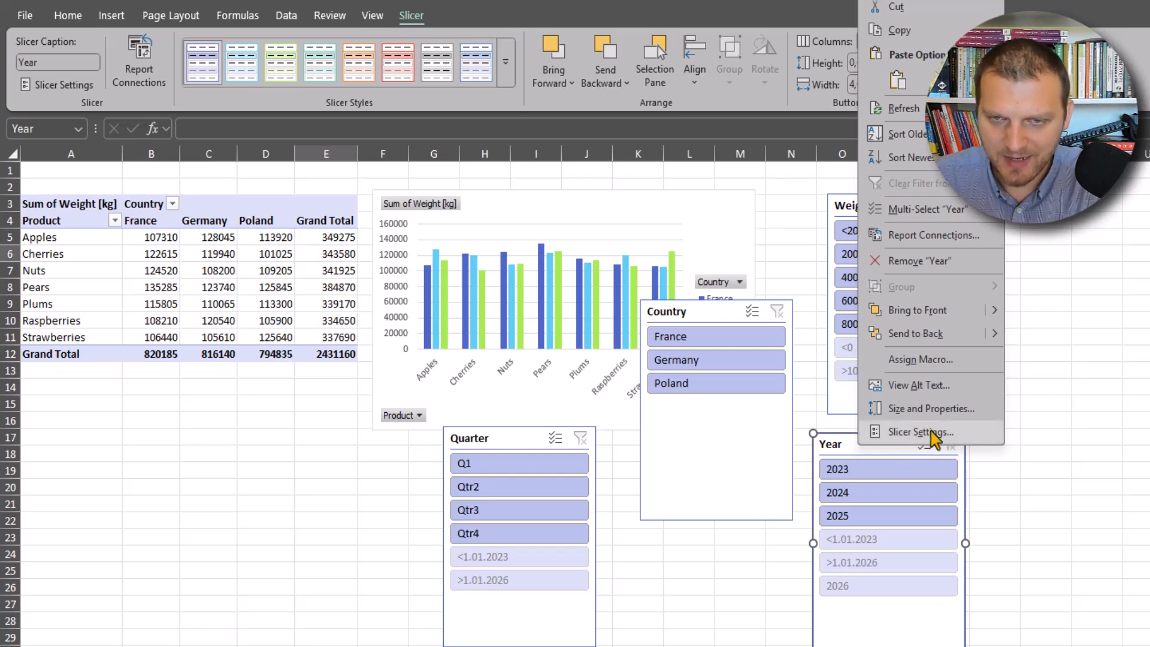
click(860, 435)
click(994, 481)
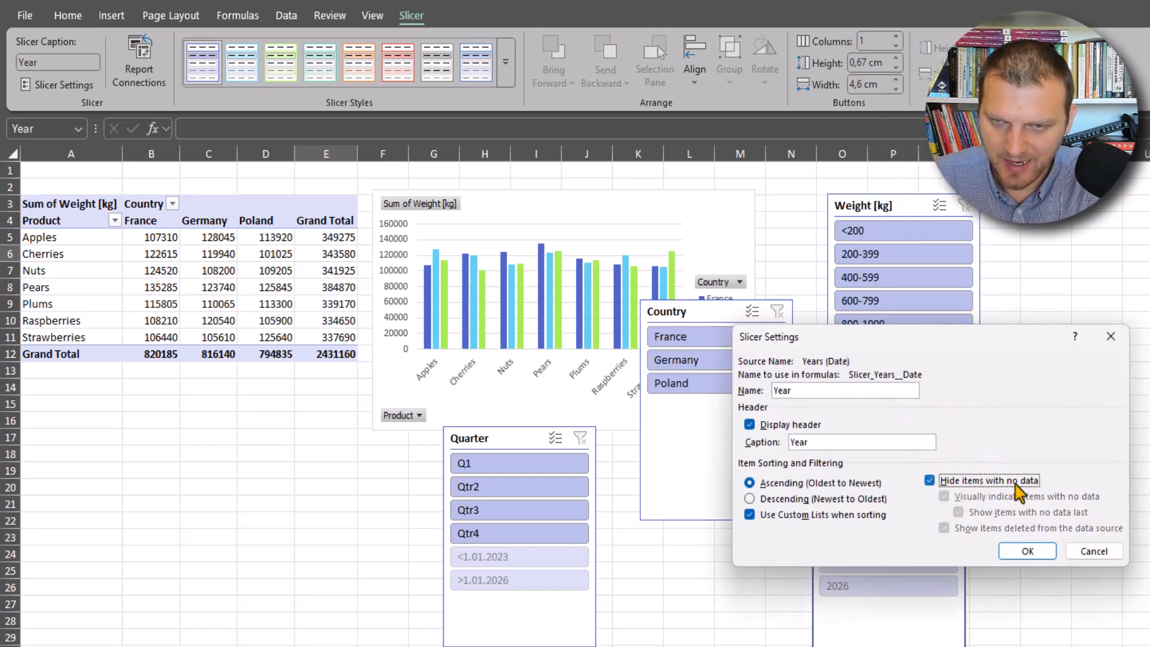
click(1028, 551)
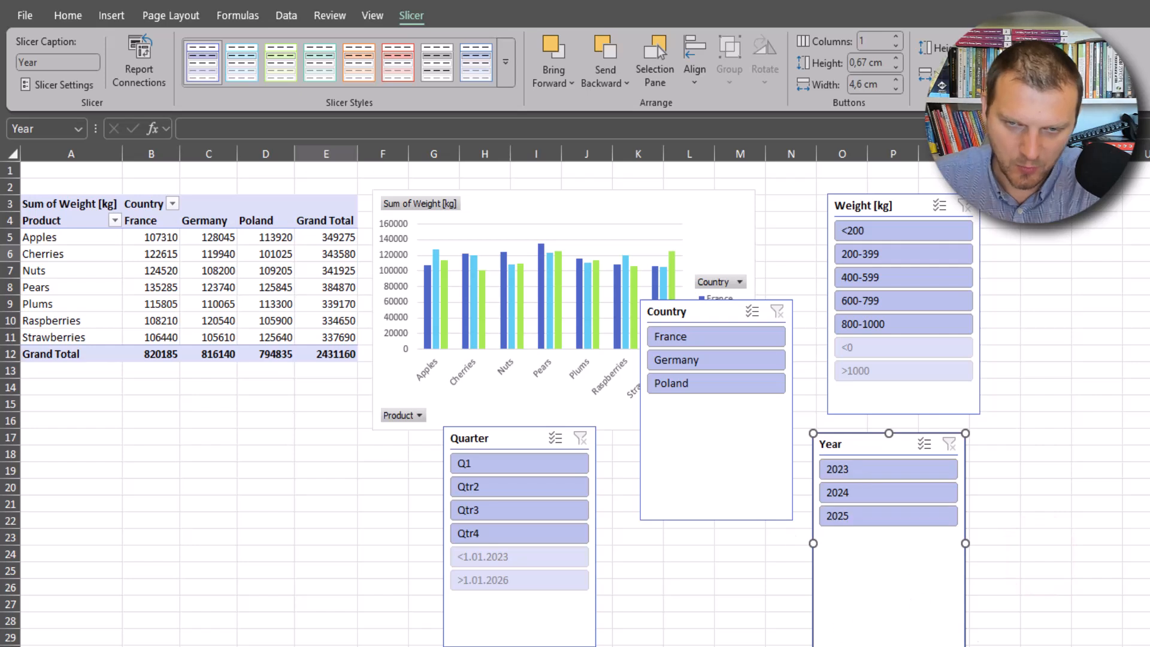
drag(886, 645, 889, 546)
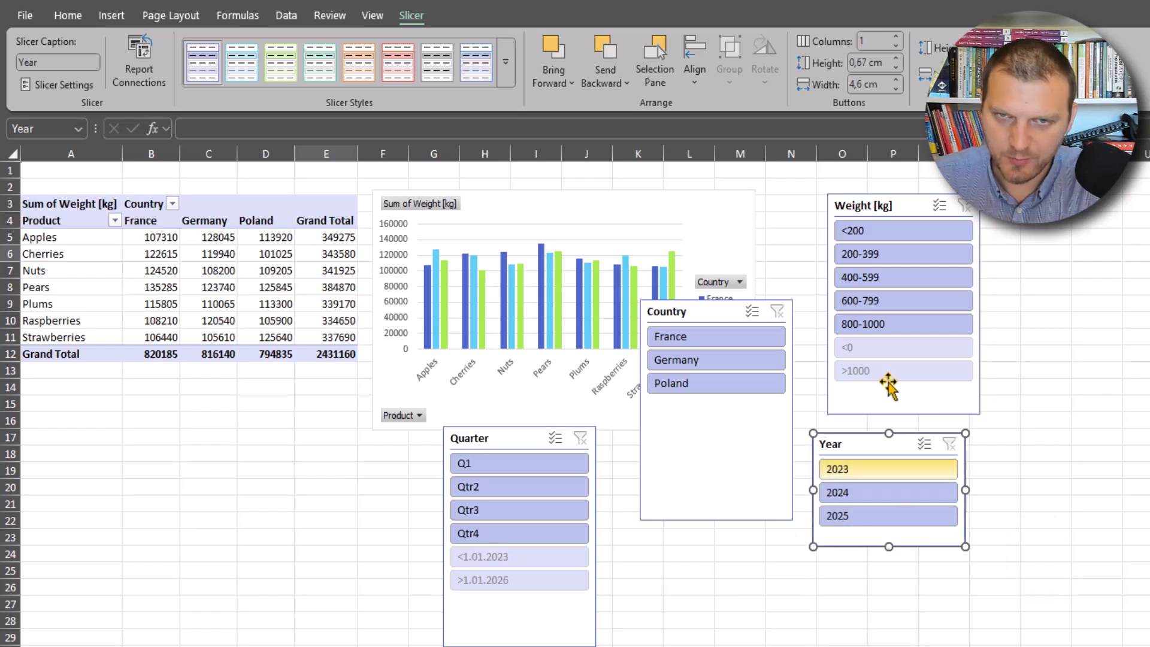
Step: Hide items with no data in both the Weight [kg] and Quarter slicers at once
click(906, 200)
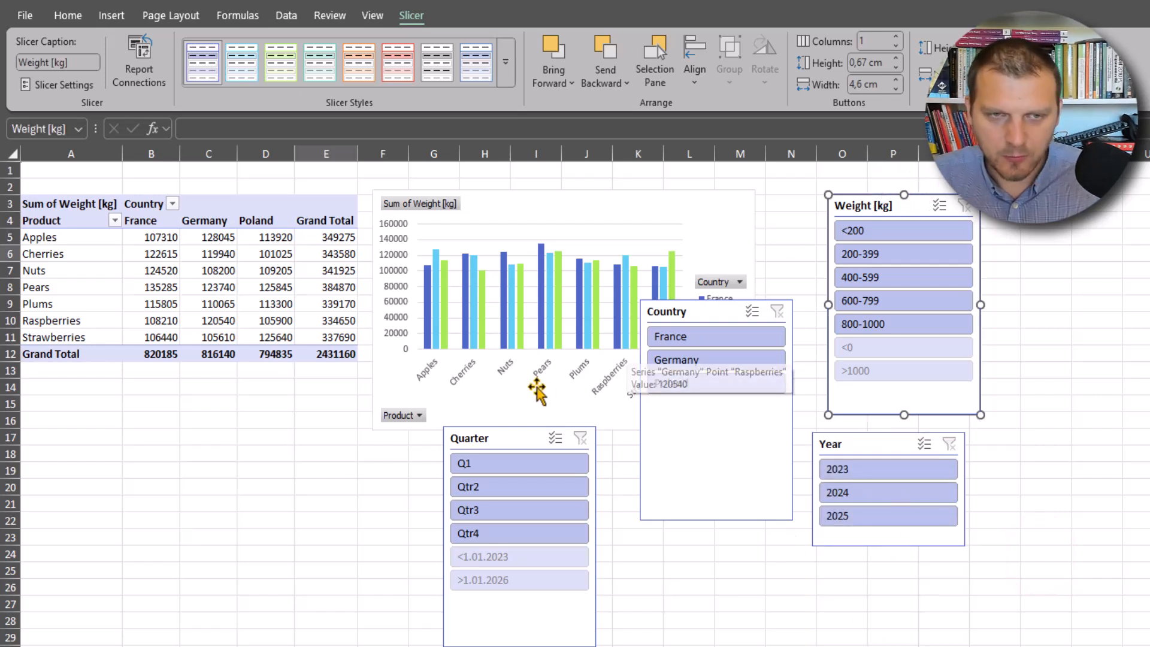
ctrl+click(506, 433)
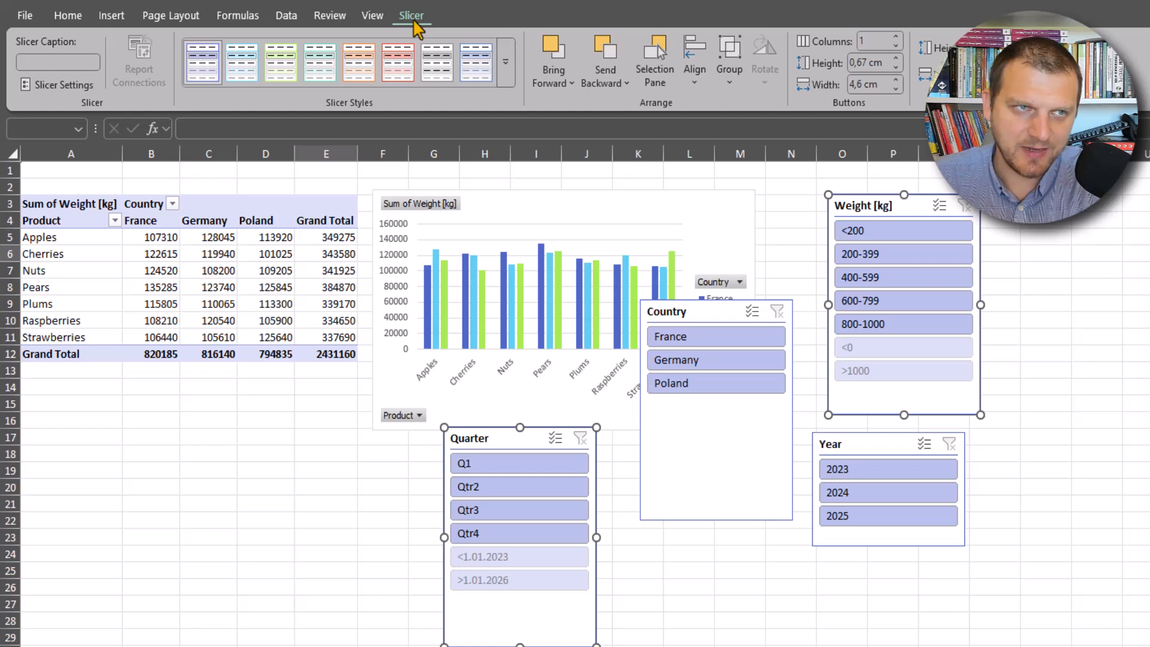
click(50, 90)
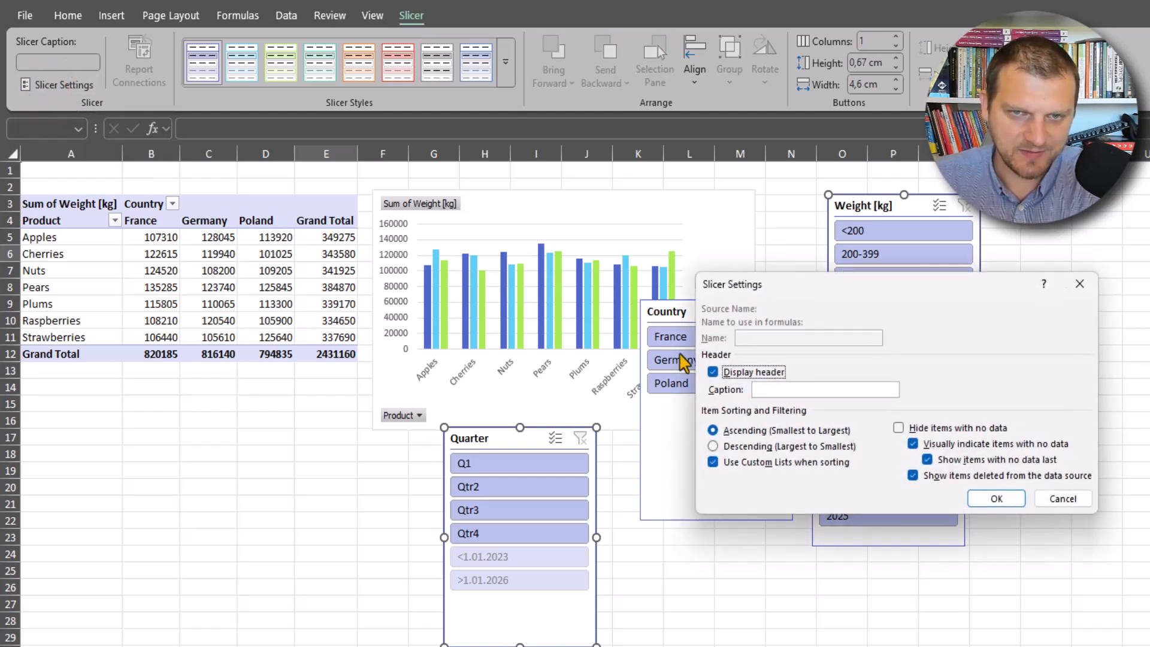
drag(870, 294, 330, 284)
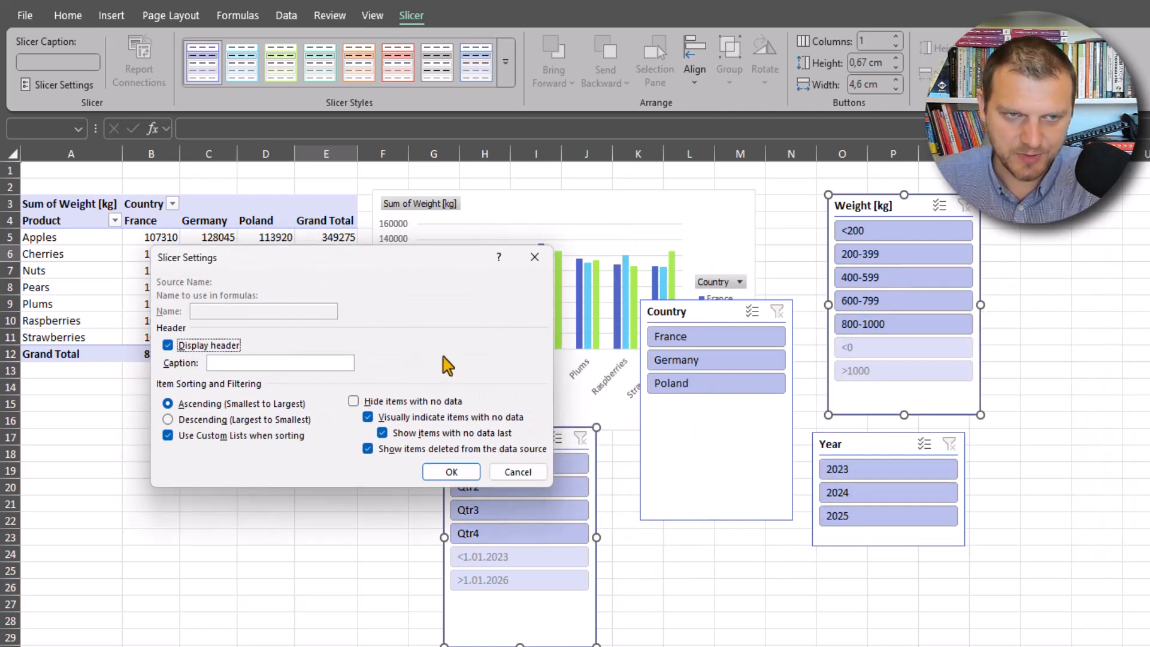
click(380, 403)
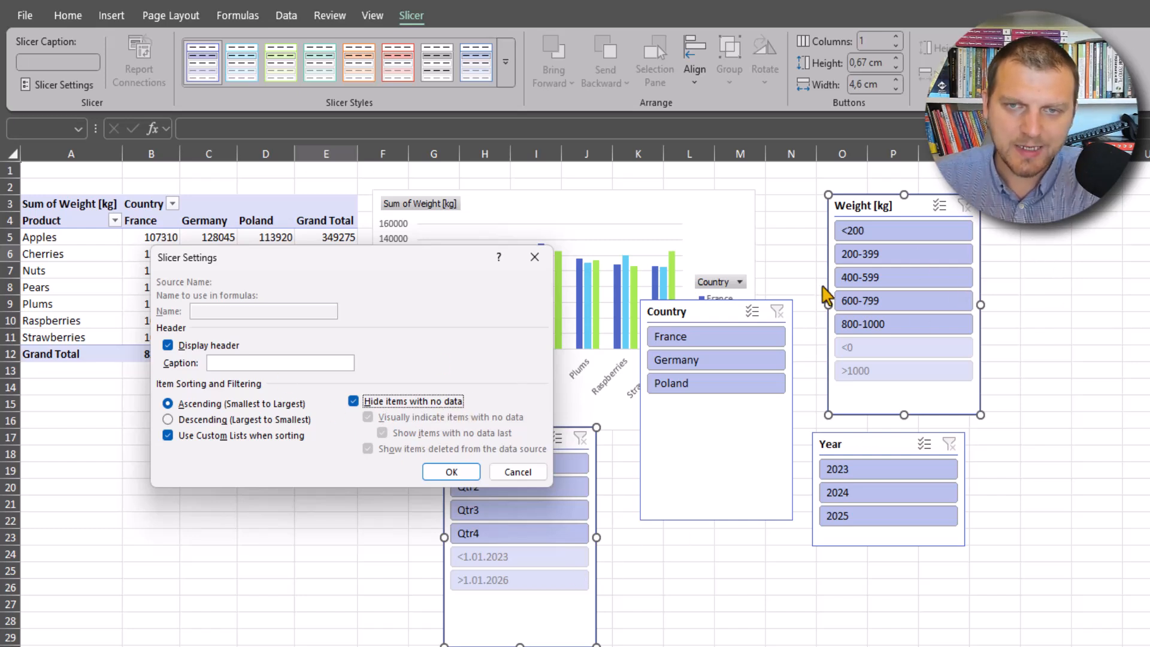
click(451, 472)
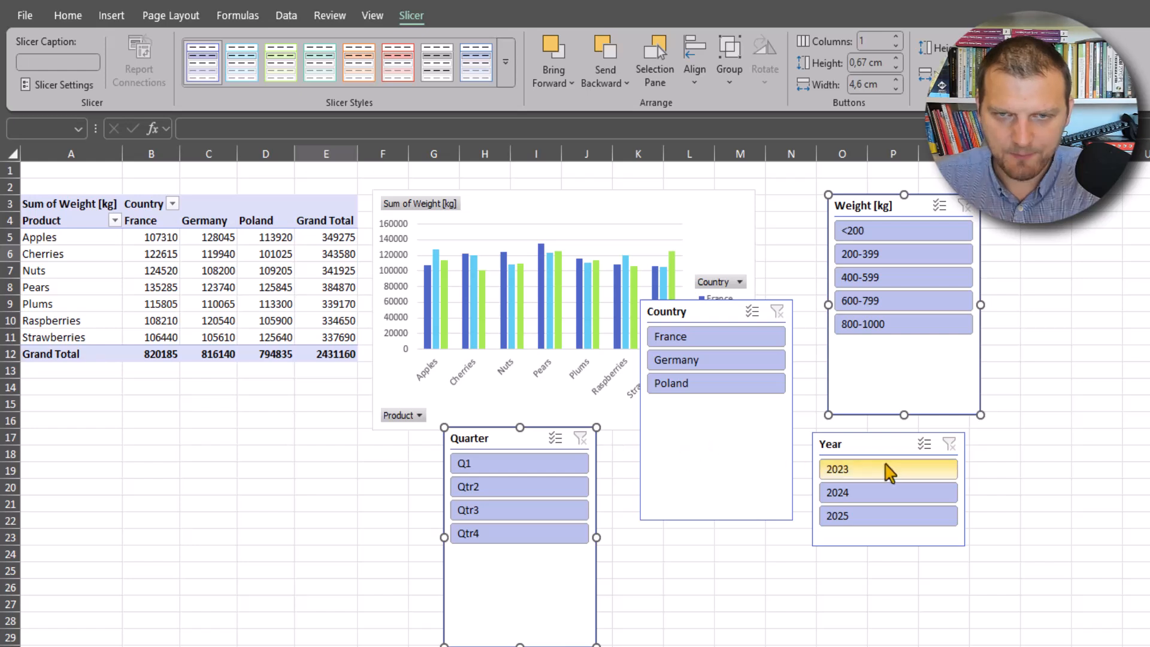
Step: Apply light slicer styles: light blue for Year, teal for Weight [kg] and orange for Quarter
click(864, 439)
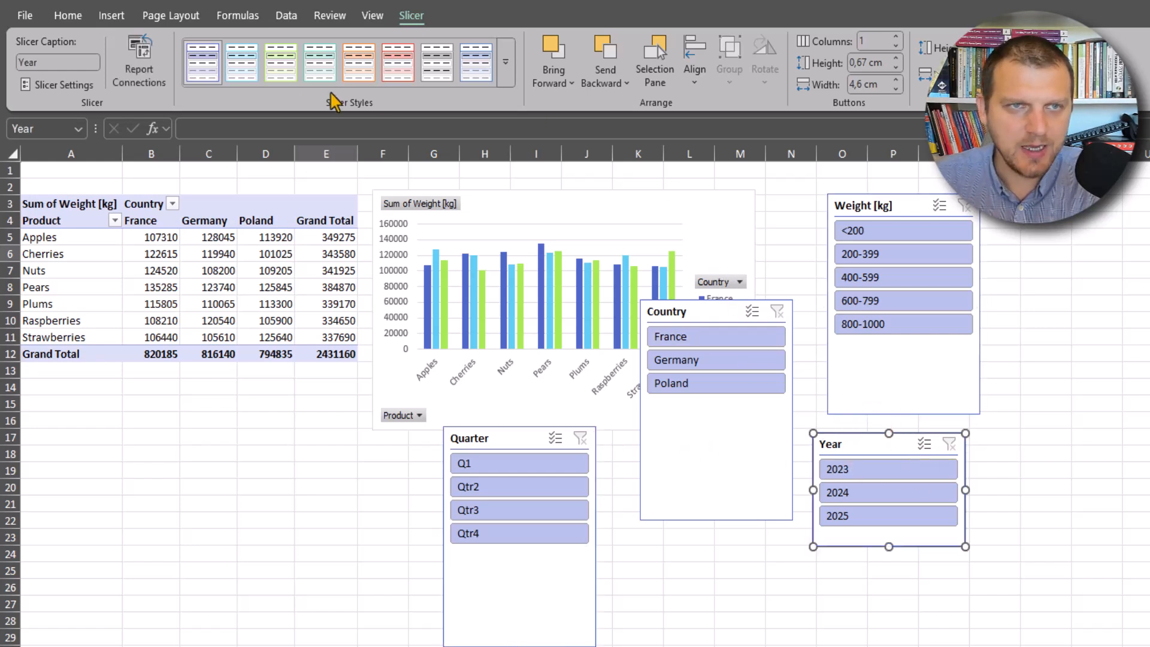
click(243, 62)
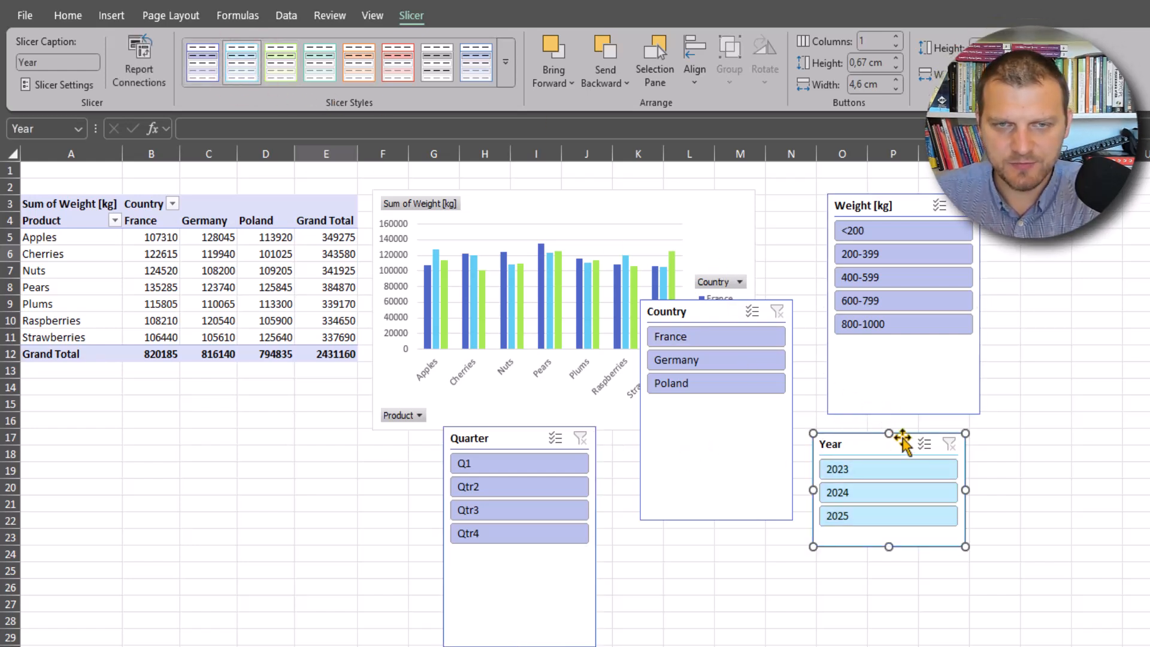
click(699, 311)
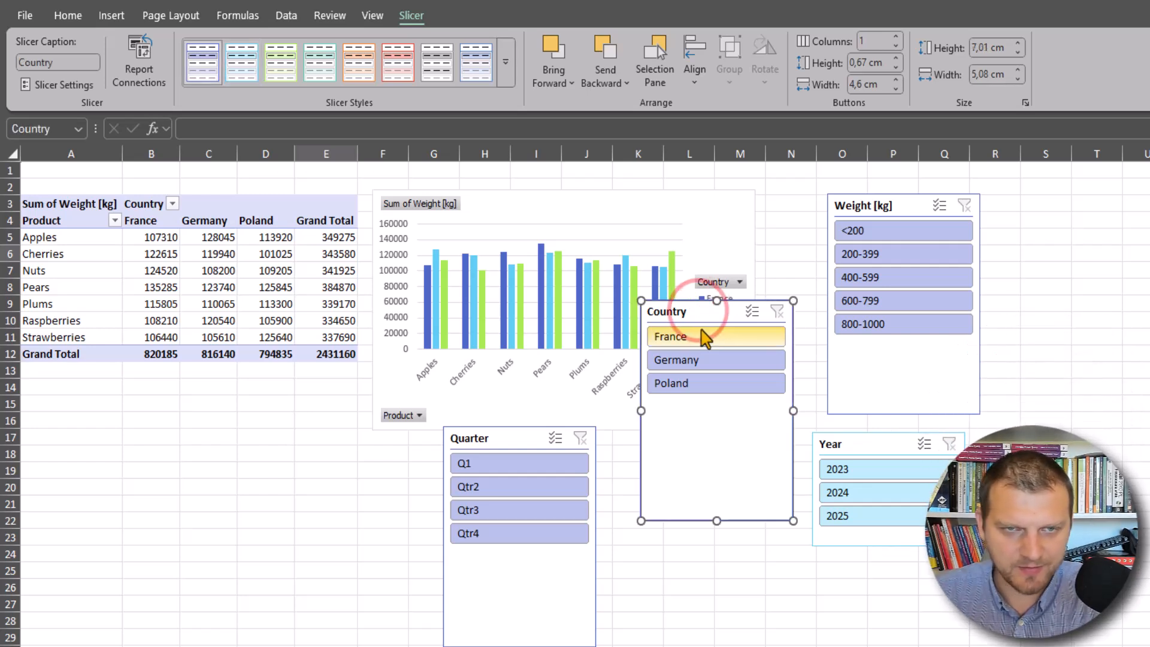
click(893, 207)
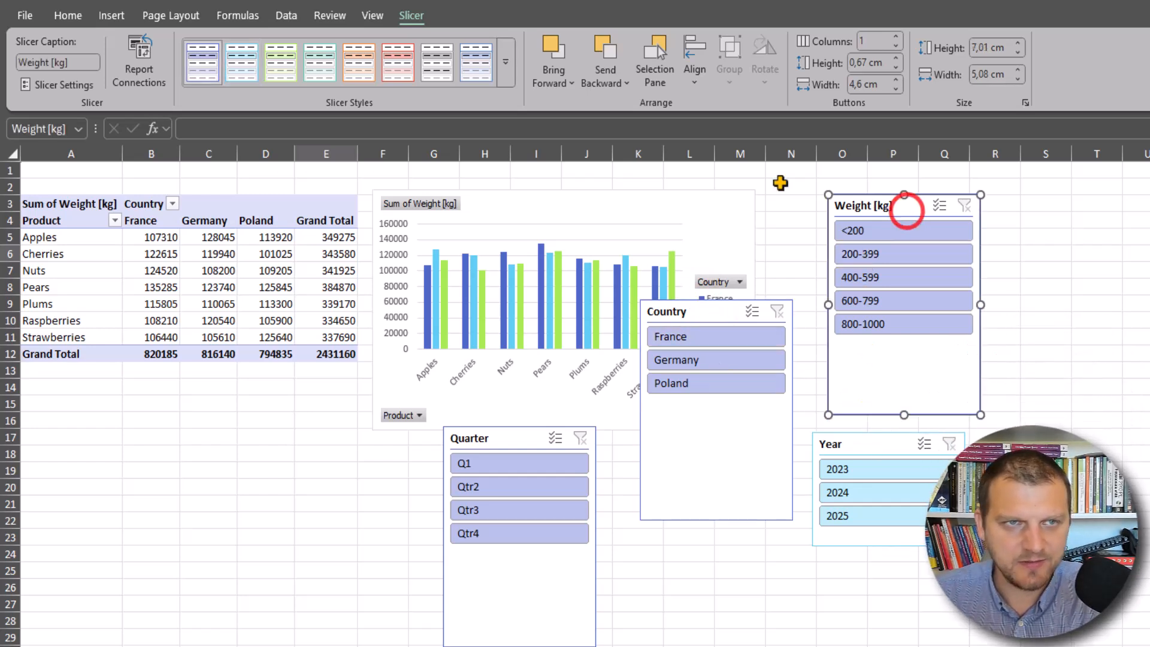
click(506, 62)
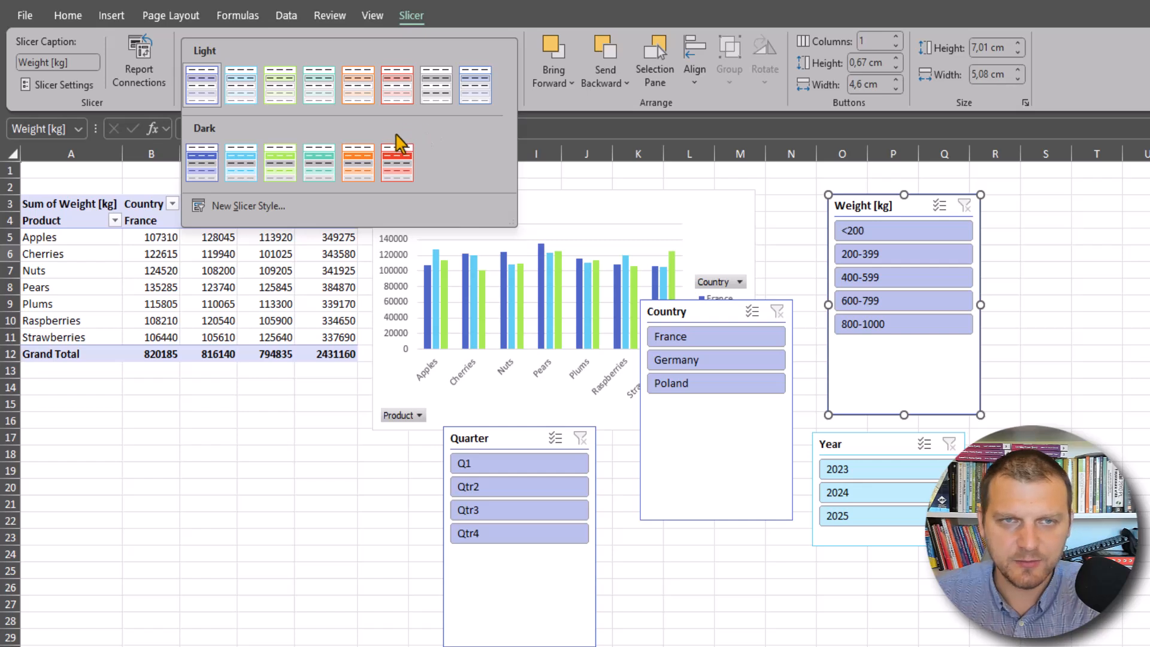
click(328, 93)
click(526, 437)
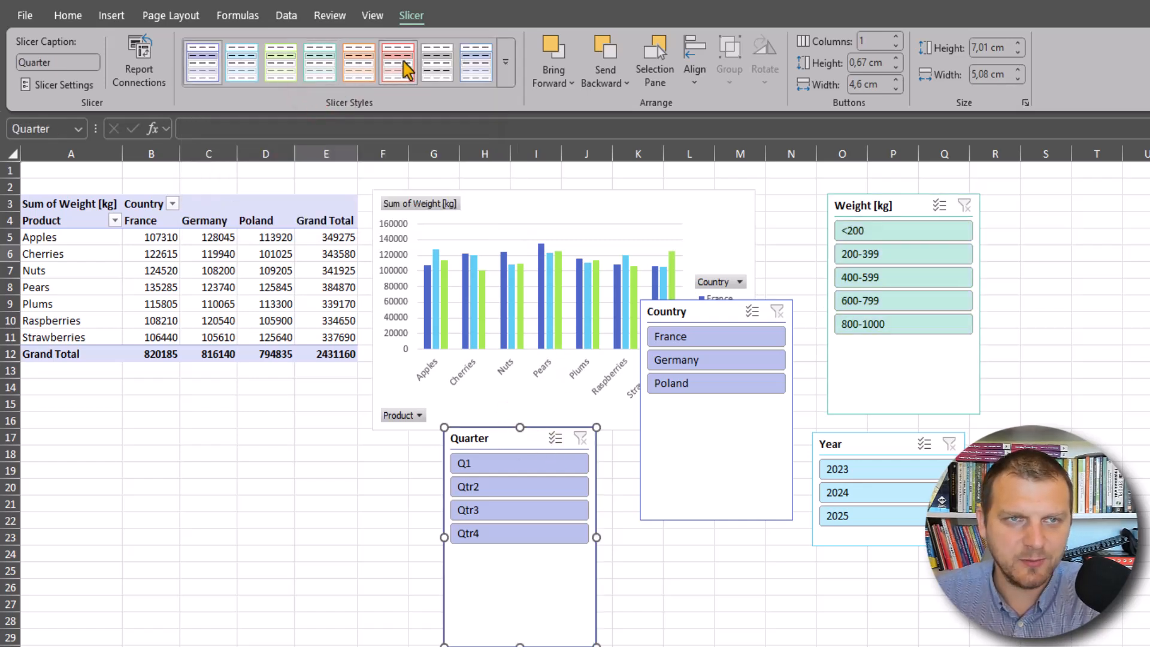
click(360, 63)
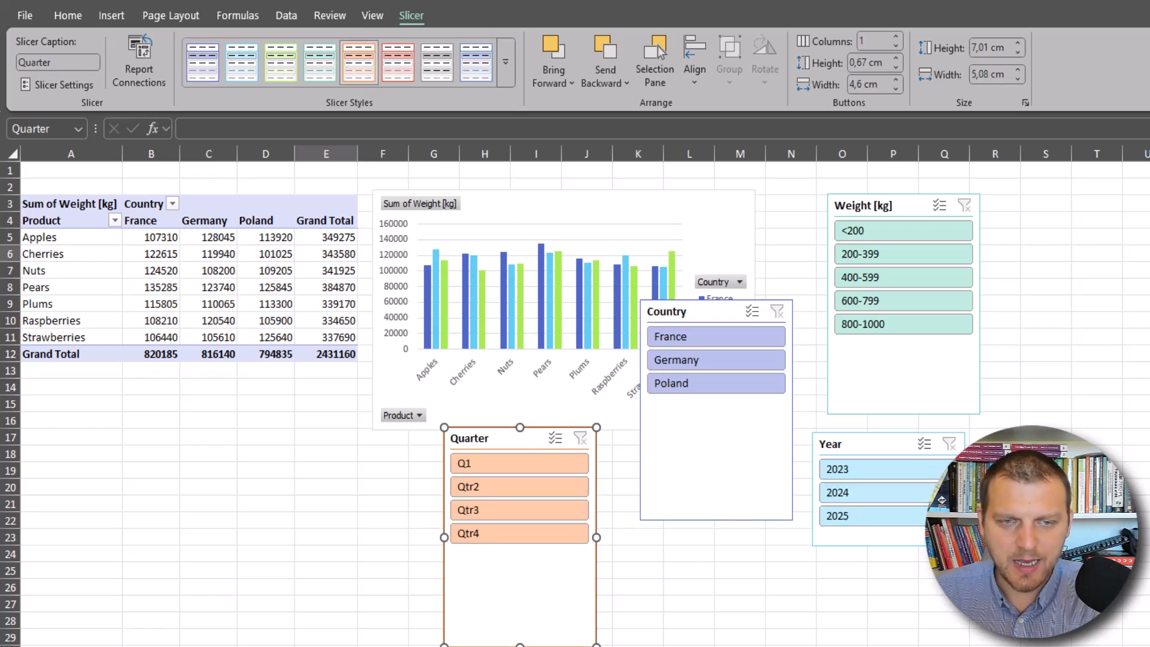
Step: Shrink the Quarter slicer to 4,4 cm high and 3,7 cm wide
drag(591, 645, 502, 569)
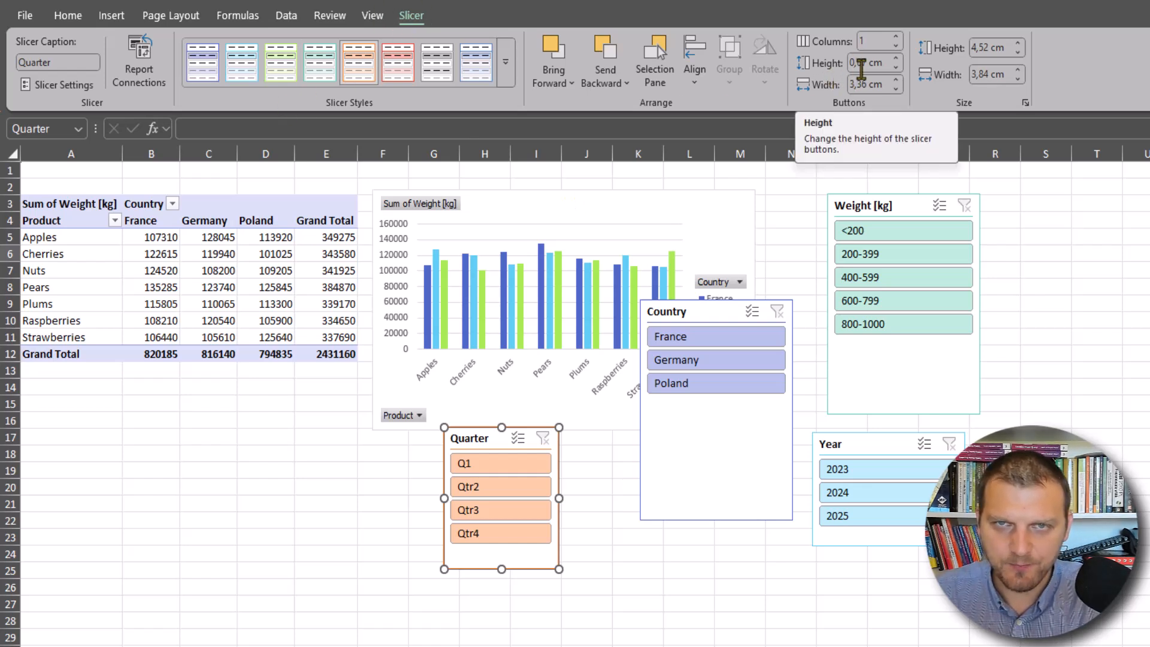
click(1018, 52)
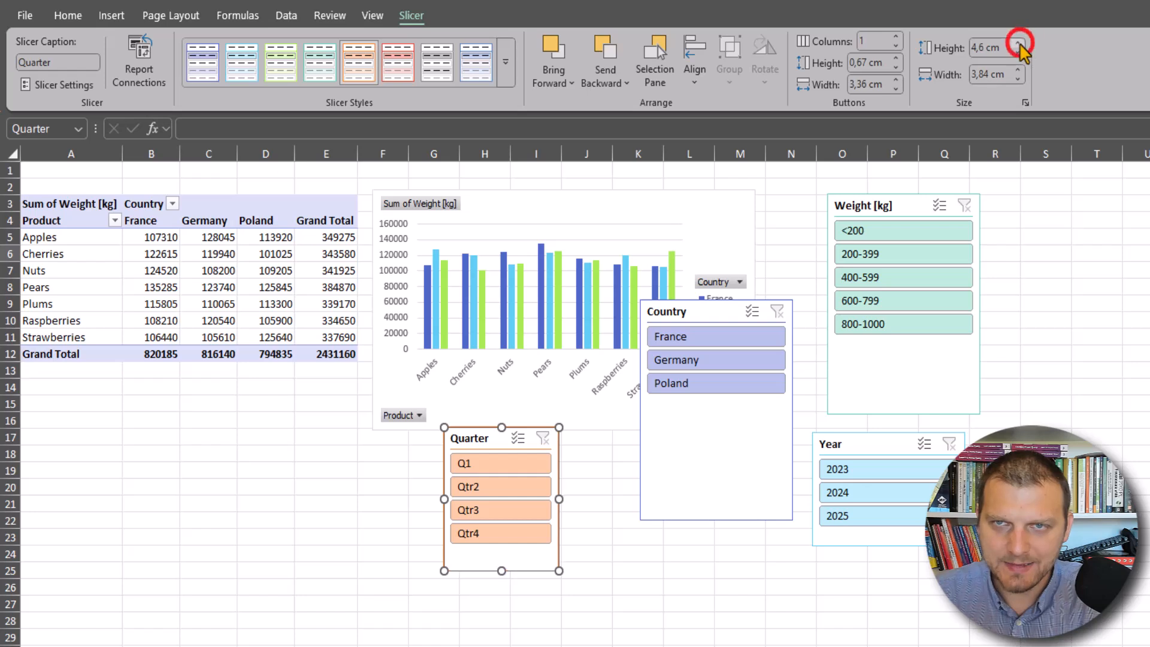
click(1018, 53)
click(1018, 78)
click(1018, 79)
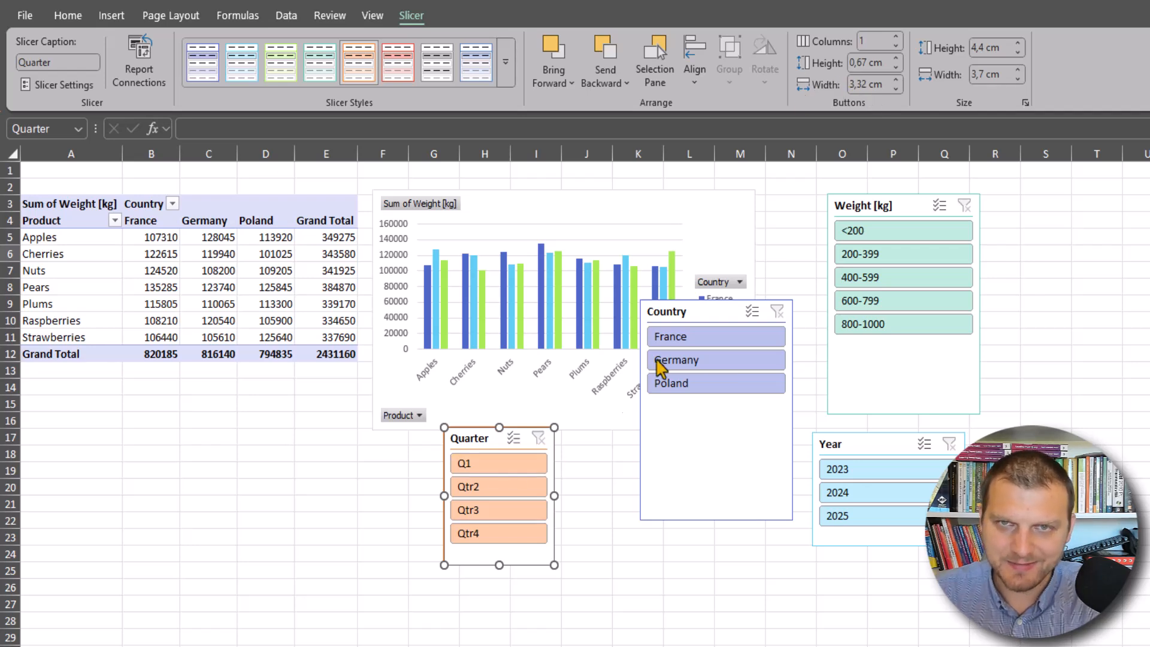
Step: Set the Quarter slicer's buttons to 0,4 cm high and 2,7 cm wide, and arrange them in two columns
click(896, 66)
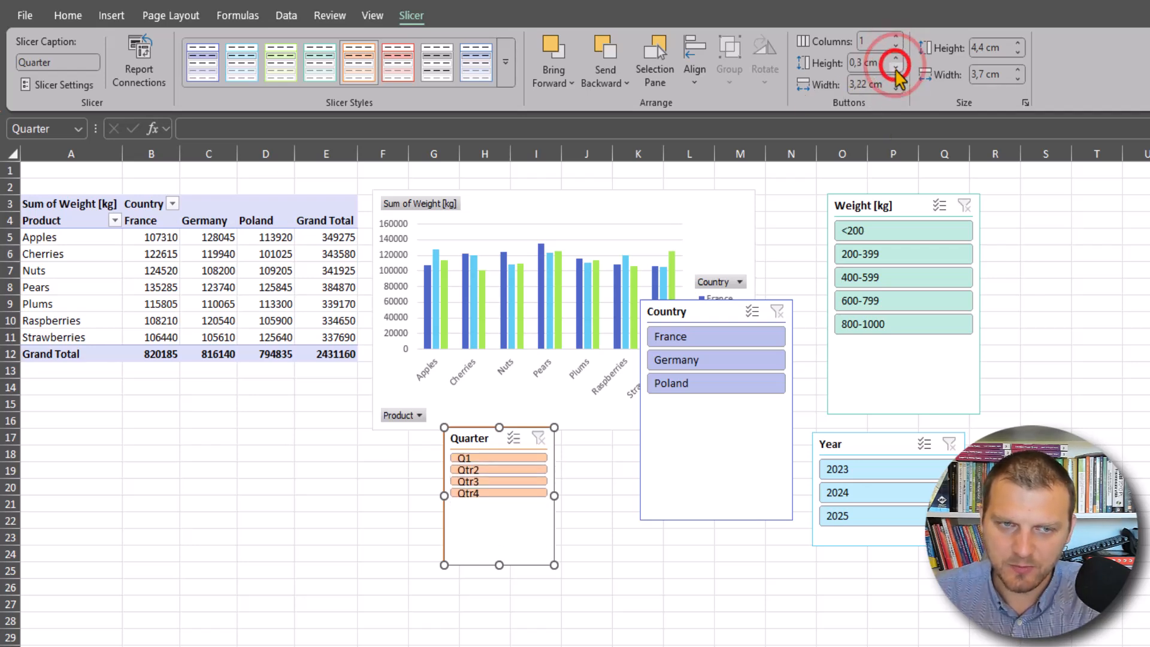
click(896, 58)
click(896, 89)
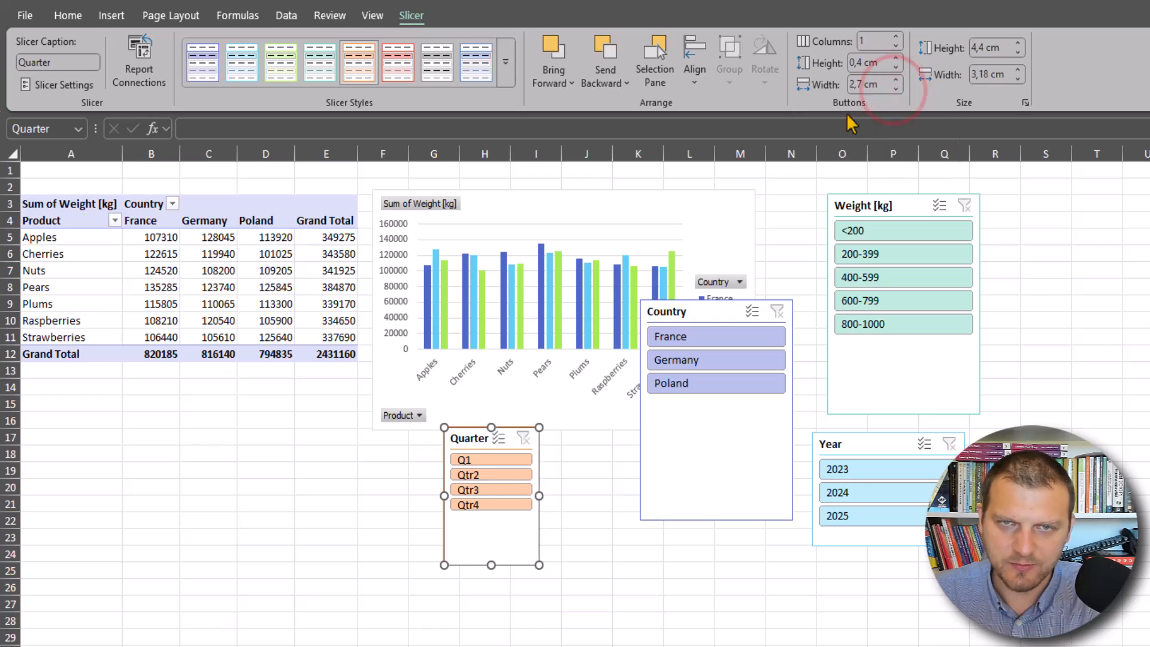
click(896, 37)
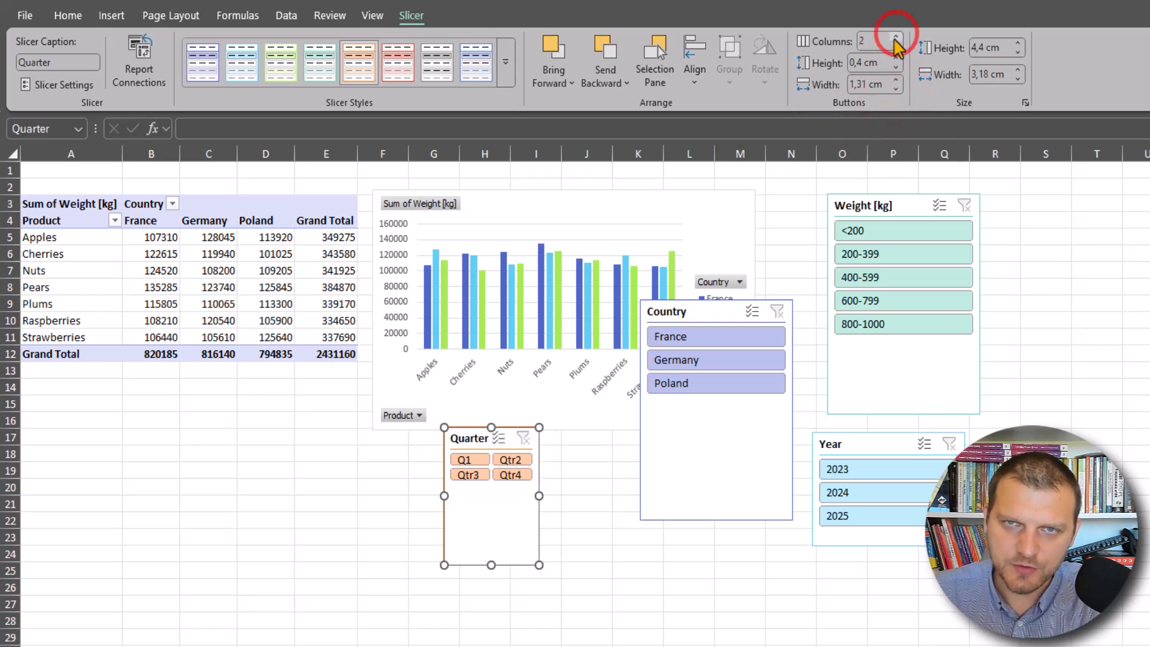
Step: Shorten the Quarter slicer to 2,2 cm and move it beside the Weight [kg] slicer, level with its header
click(491, 564)
drag(505, 486, 508, 488)
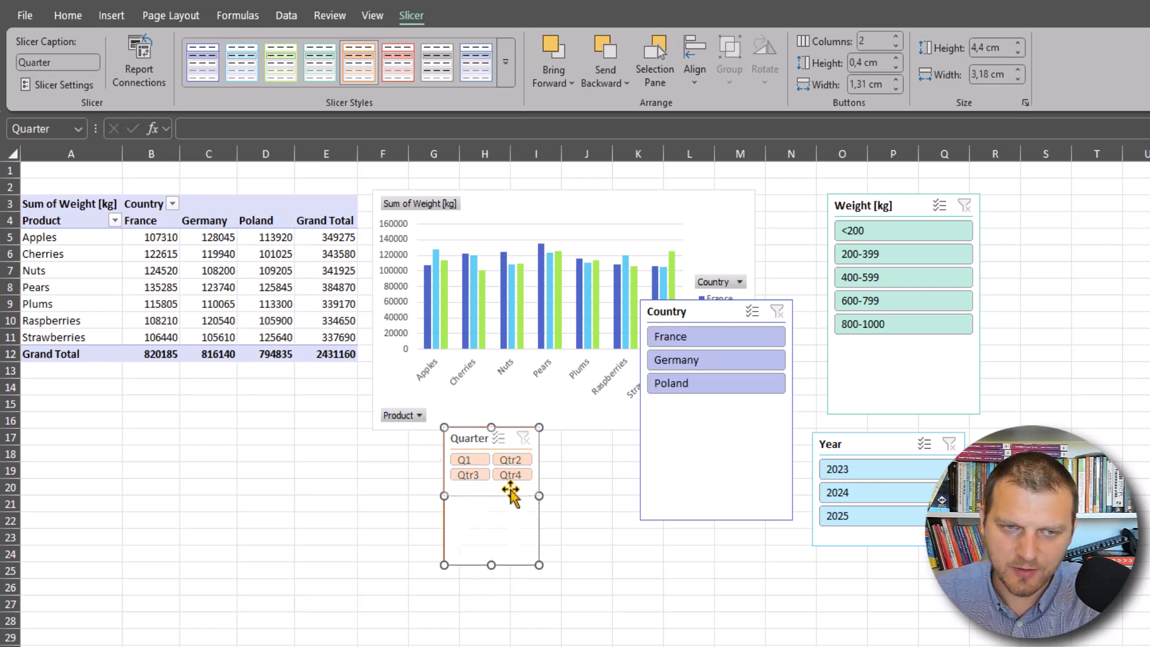
drag(476, 437, 1027, 199)
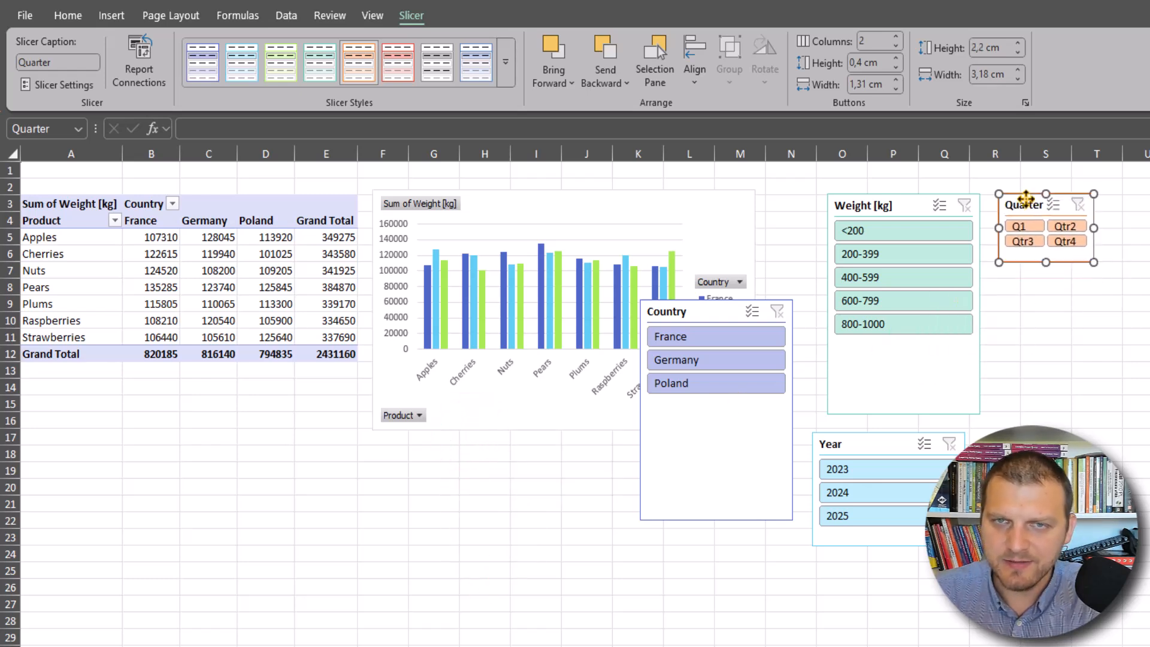
Step: Set the Quarter button height to 0,6 cm and enlarge the slicer to about 2,8 by 3,4 cm to fit its buttons
click(897, 58)
click(896, 58)
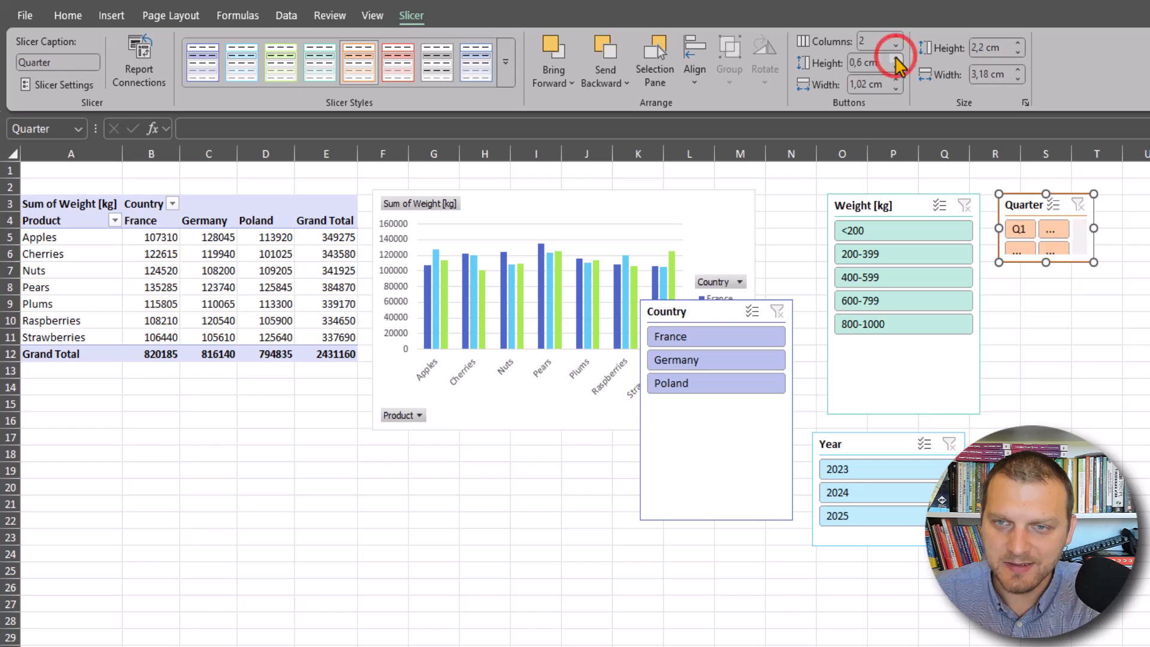
drag(1090, 263, 1099, 281)
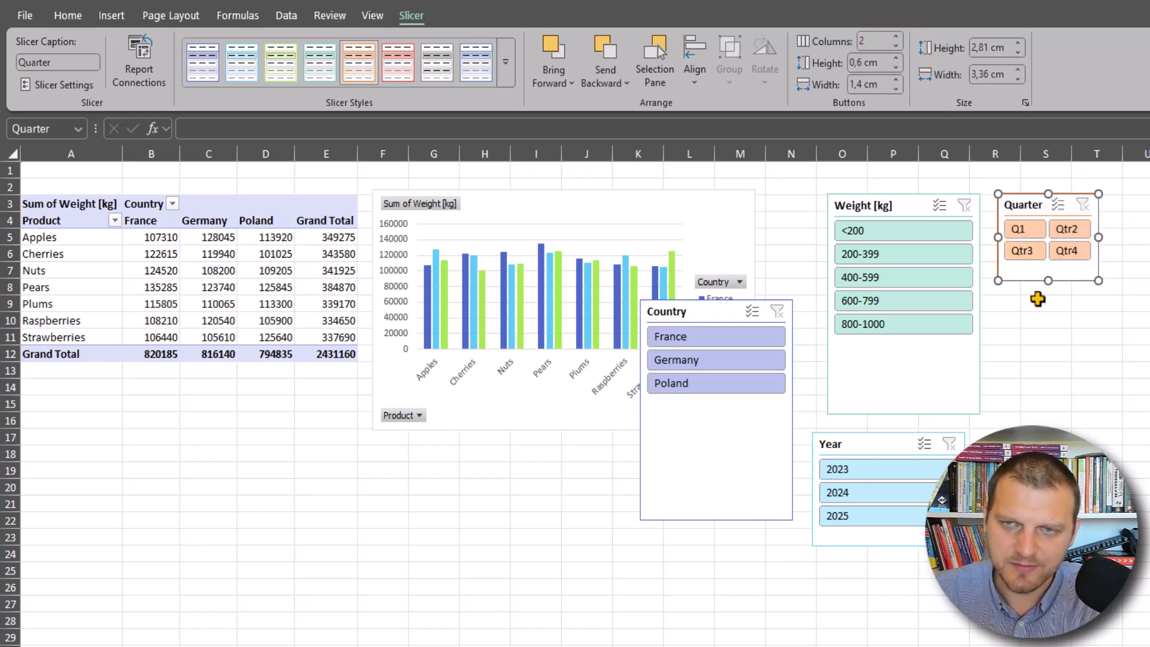
Step: Narrow and shorten the Weight [kg] slicer to fit its items, and shorten the Country slicer
click(887, 402)
drag(983, 304, 952, 306)
drag(889, 415, 894, 355)
click(708, 521)
drag(716, 521, 739, 411)
Step: Arrange the Year slicer's buttons in three columns, shorten it to a single row and place it below the Quarter slicer
drag(870, 445, 946, 378)
click(897, 37)
click(897, 37)
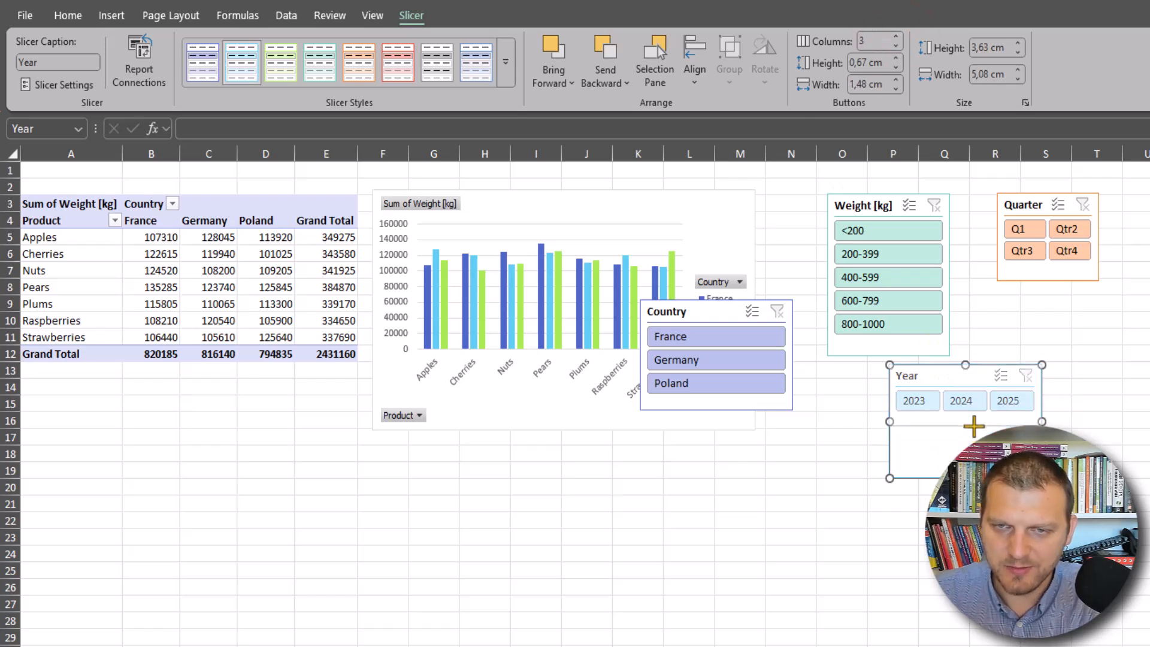
drag(942, 375, 1022, 308)
Step: Move the Country slicer off the chart to below the Weight [kg] slicer and narrow it to about 3,4 cm
drag(699, 306, 704, 310)
drag(765, 337, 855, 367)
drag(951, 415, 901, 423)
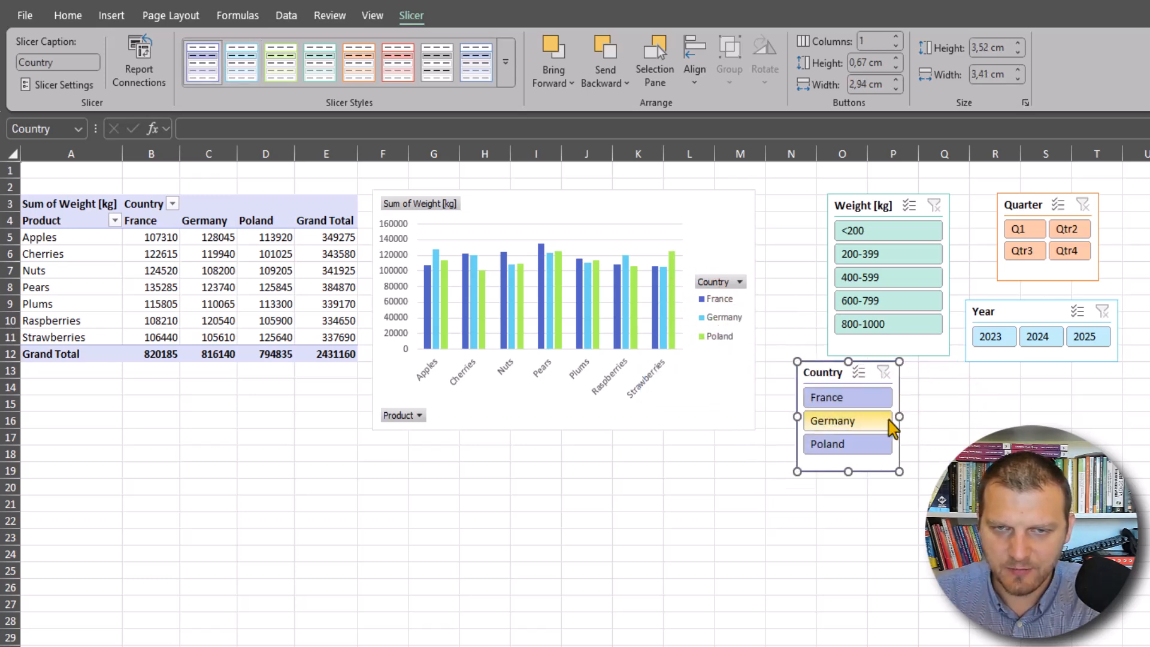
drag(817, 371, 845, 376)
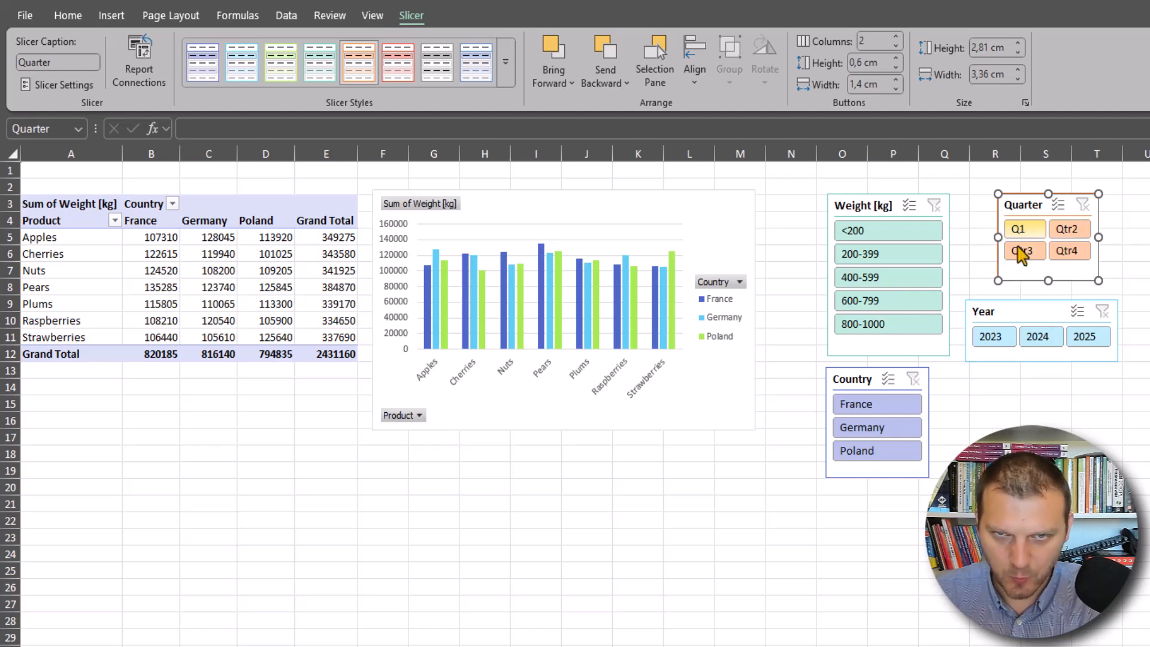
Step: Add the Quarter field to the pivot table rows below Product and move the field list off the table
click(257, 223)
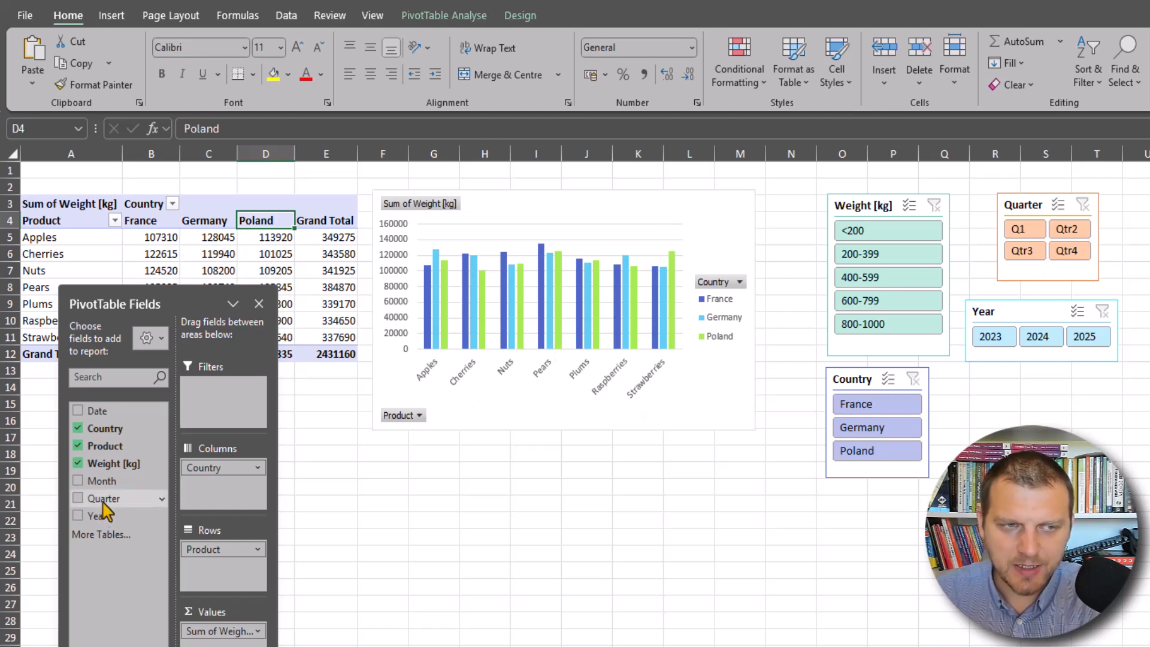
drag(106, 505, 225, 569)
drag(144, 297, 523, 352)
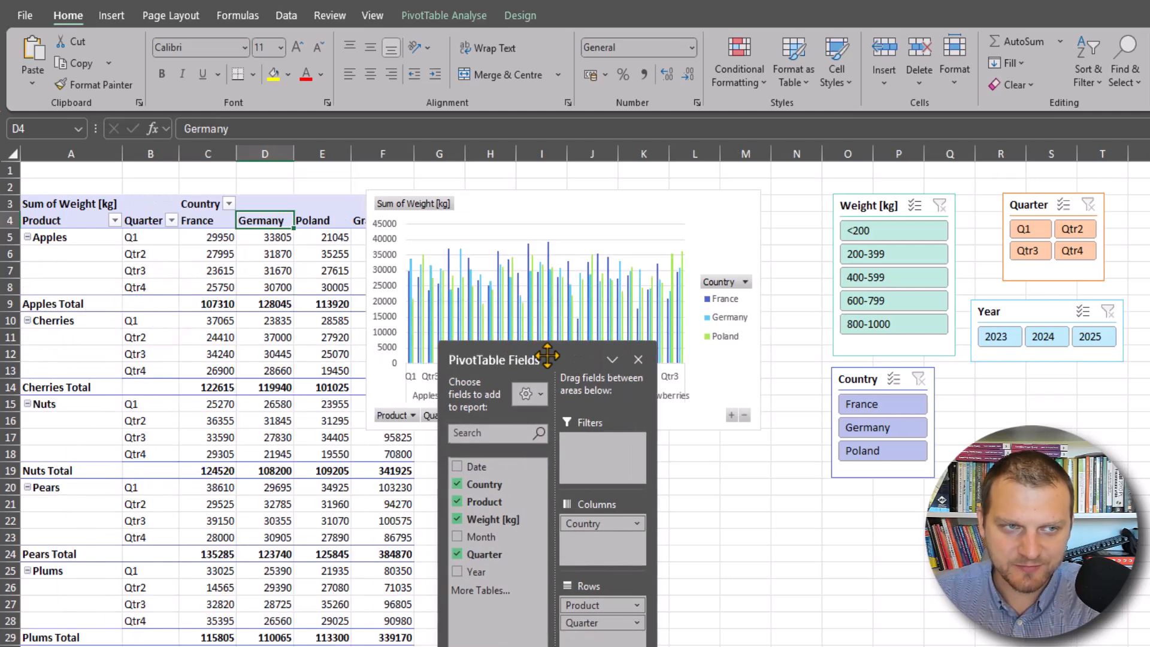
Step: Rename the pivot items Qtr2, Qtr3 and Qtr4 to Q2, Q3 and Q4
click(139, 254)
text(@)
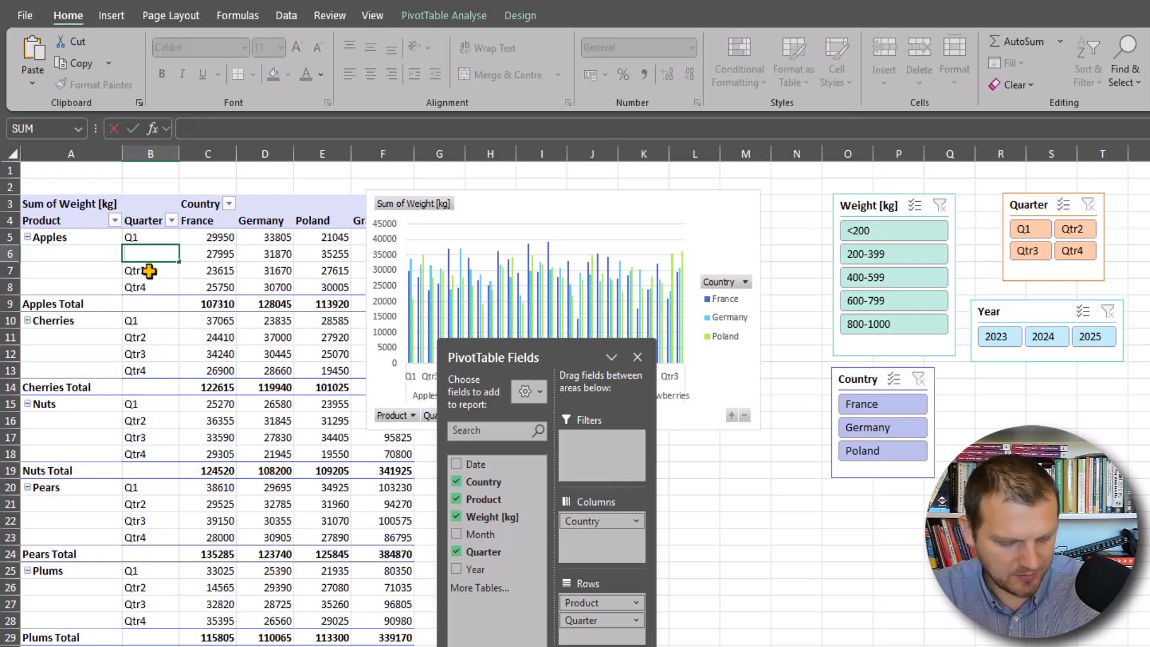
key(BackSpace)
text(Q2)
key(Return)
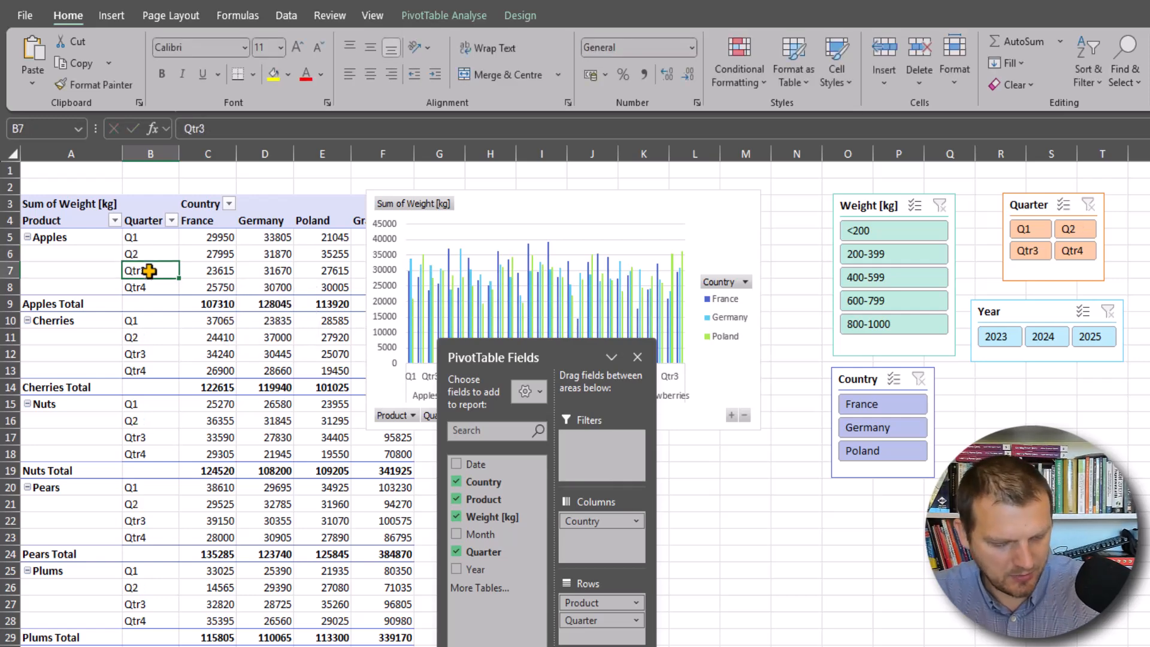
text(Q3)
key(Return)
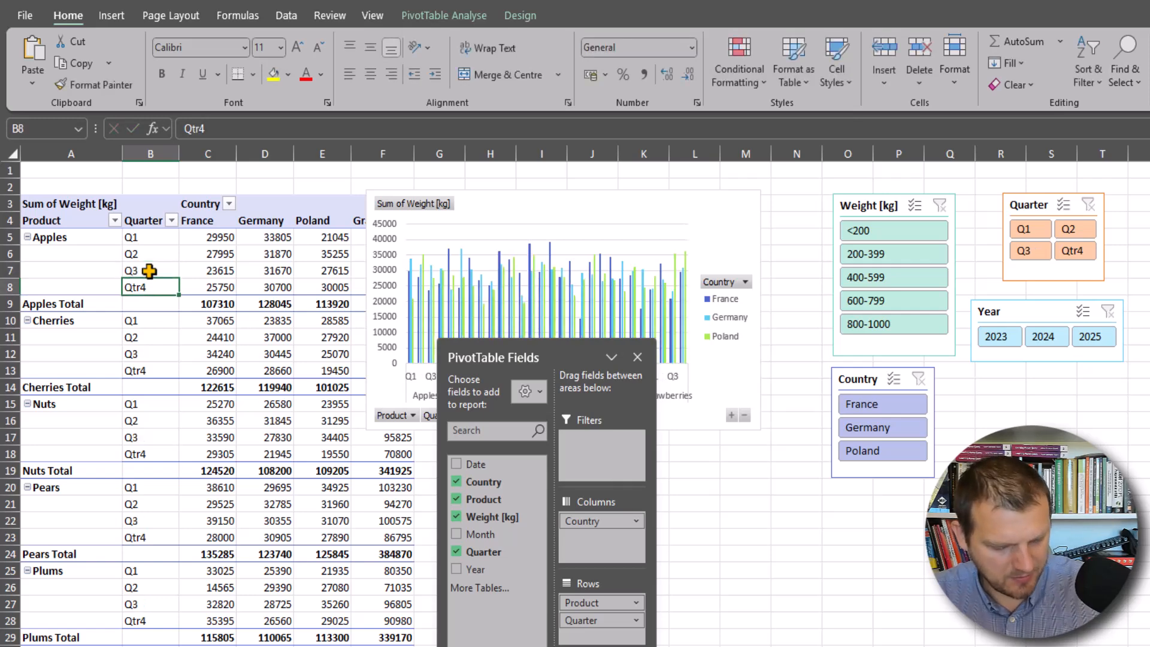
text(Q4)
key(Return)
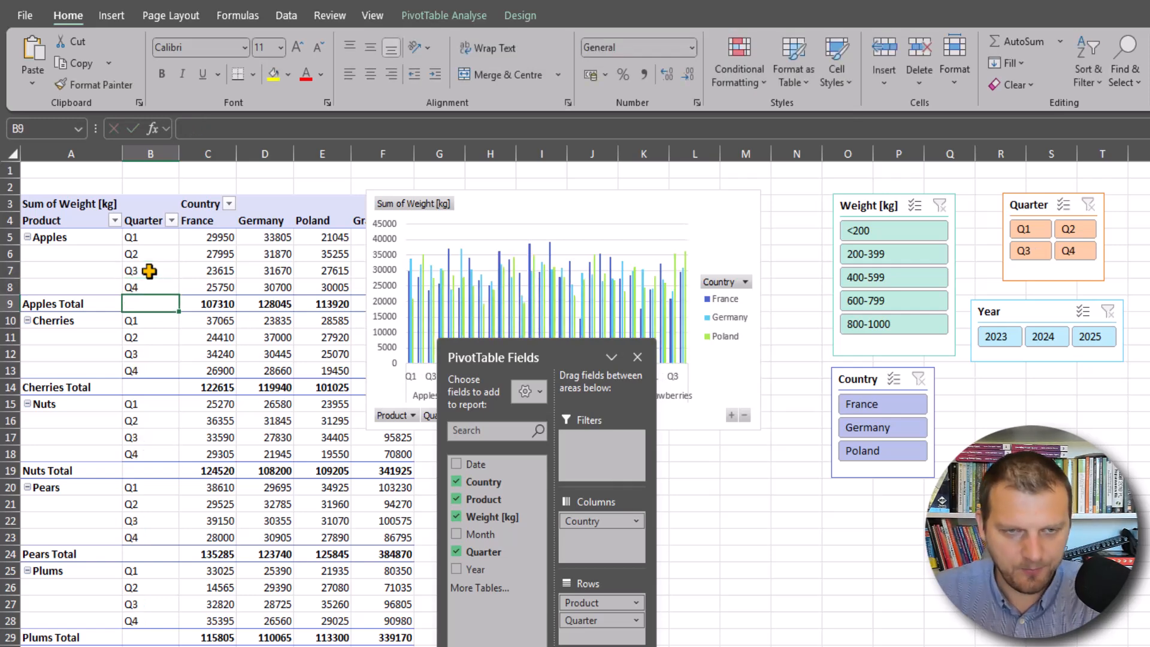
Step: Remove the Quarter field from the pivot table rows and move the field list off the chart
click(457, 553)
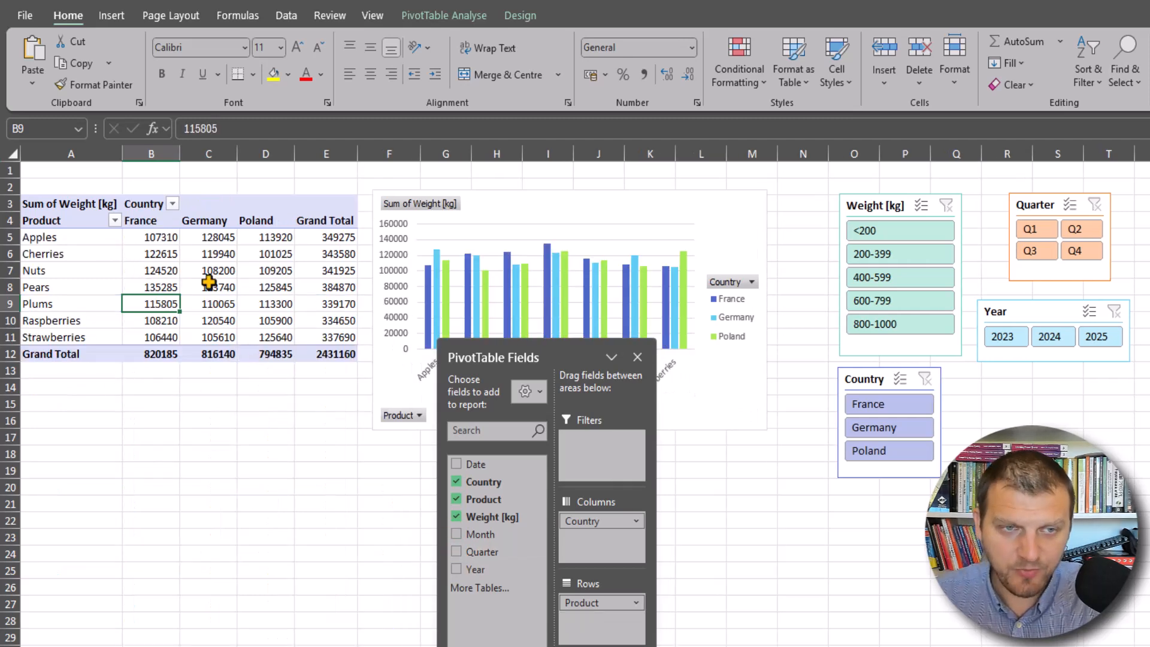
drag(532, 359, 149, 291)
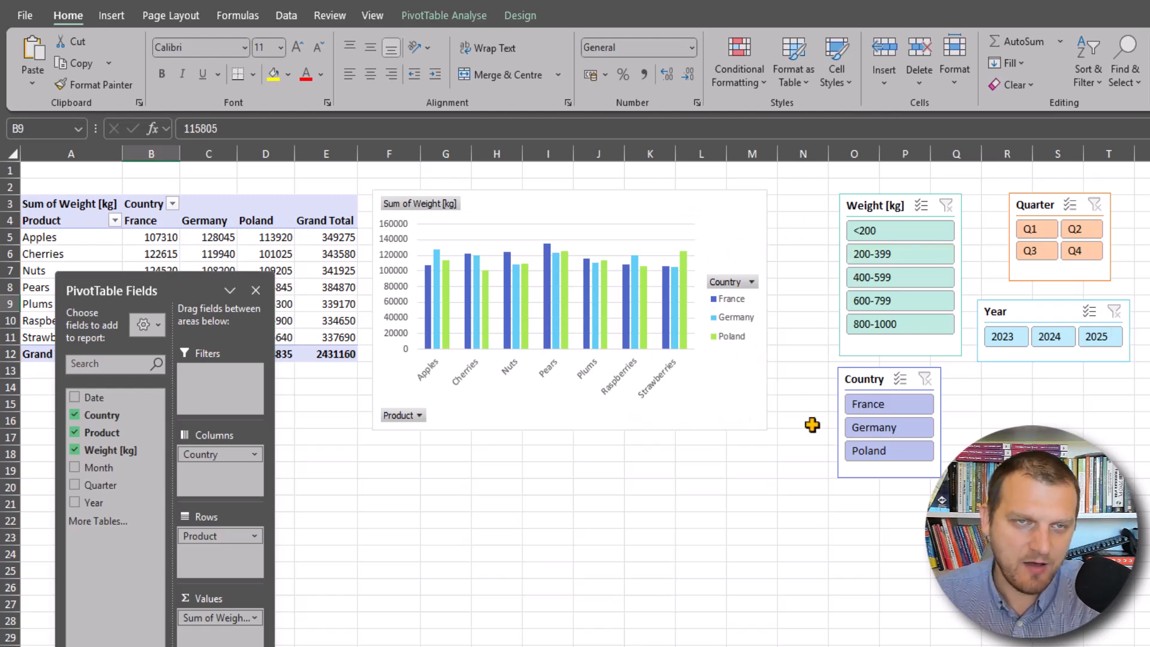
Step: Filter the pivot table and chart to shipments in the <200 weight group with the Weight [kg] slicer
click(898, 235)
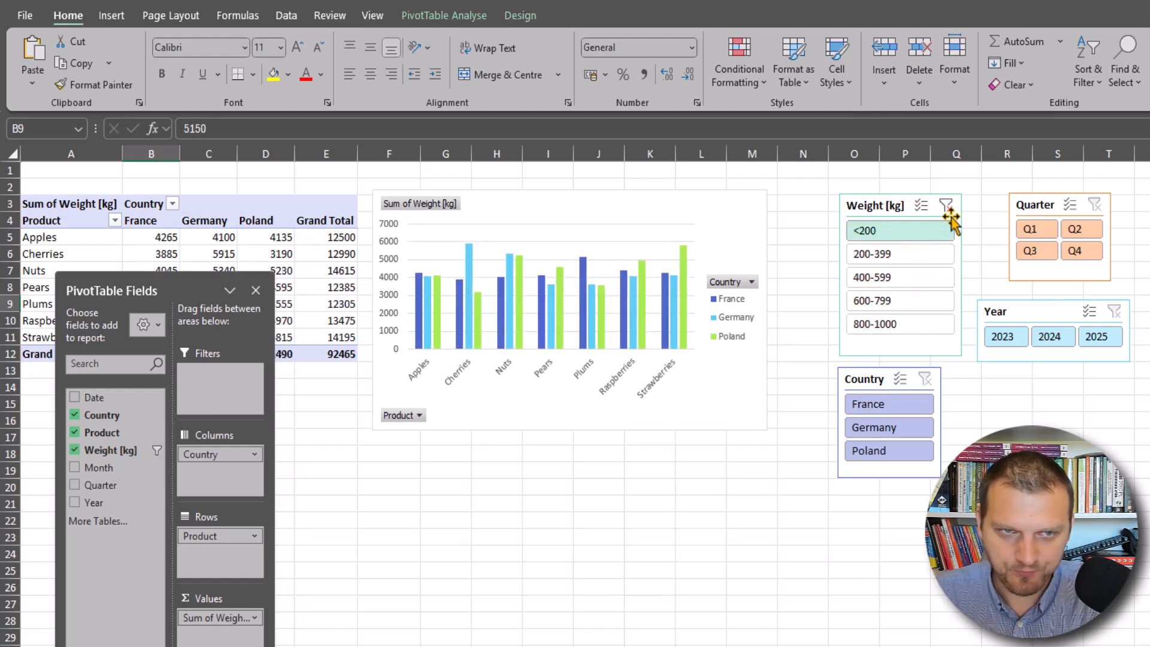
Step: Clear the Weight [kg] slicer filter and filter the pivot table and chart to France
click(947, 206)
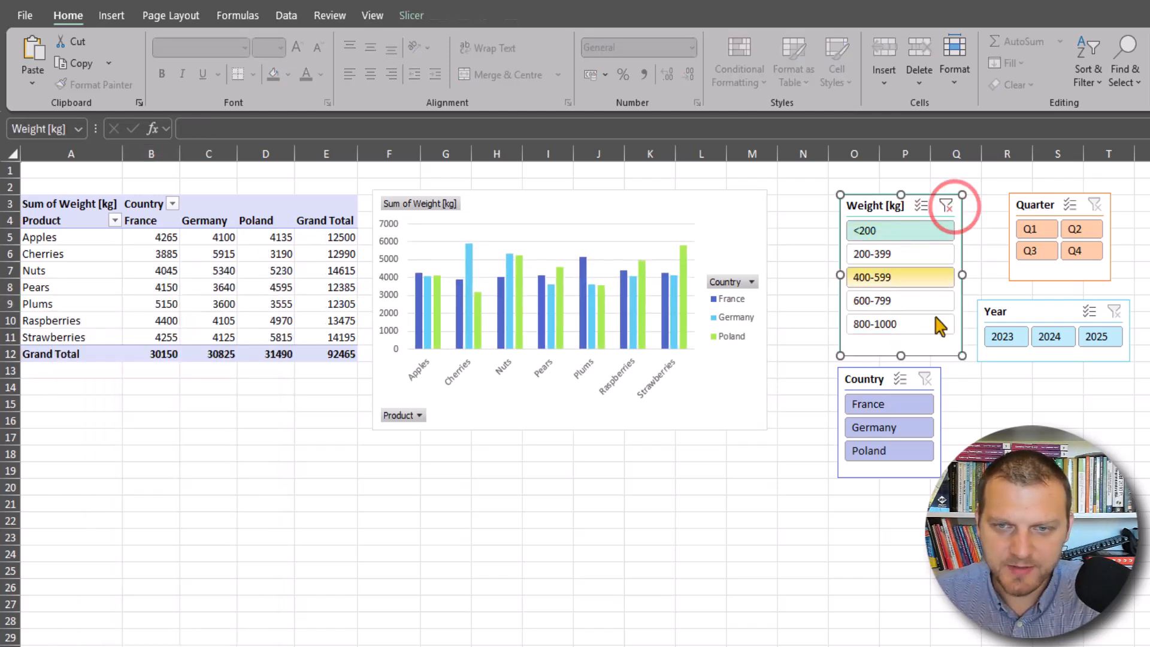
click(946, 205)
click(873, 404)
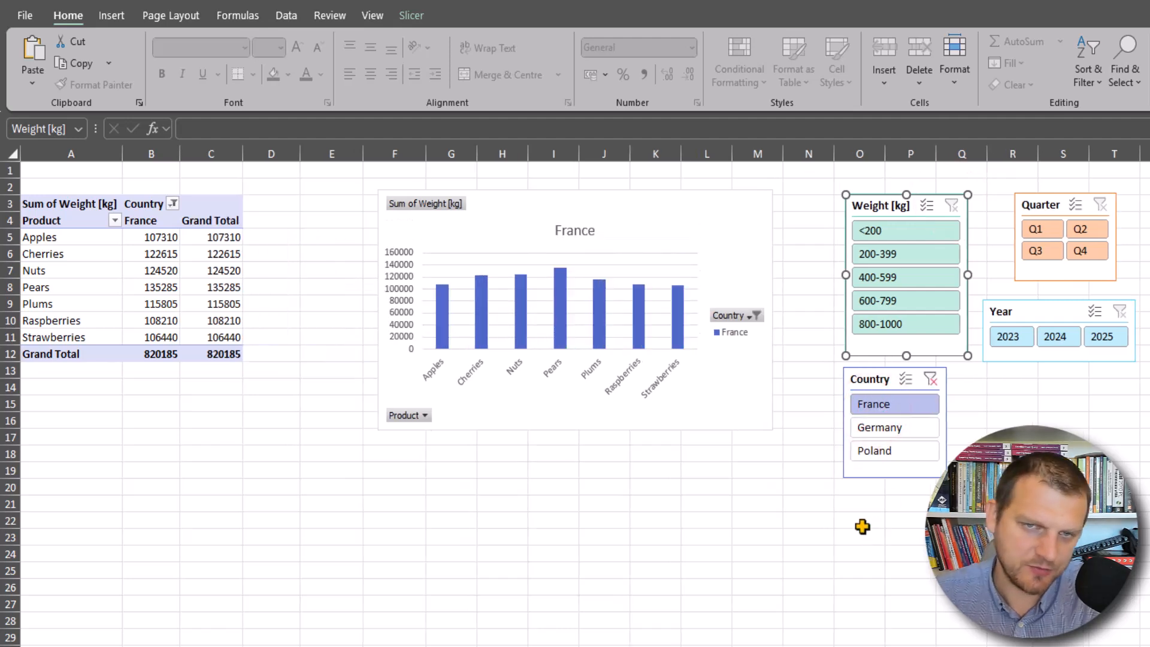
Step: Filter the report to quarters Q1 and Q4 of the years 2023 and 2025 with the Quarter and Year slicers
click(1013, 336)
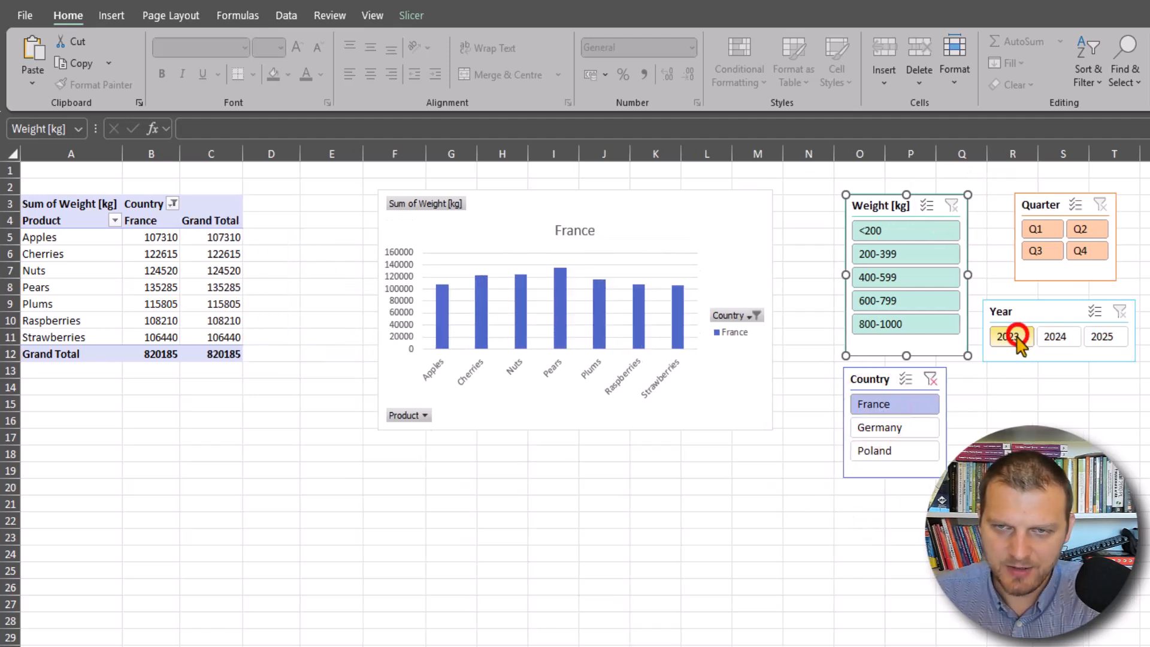
click(1050, 230)
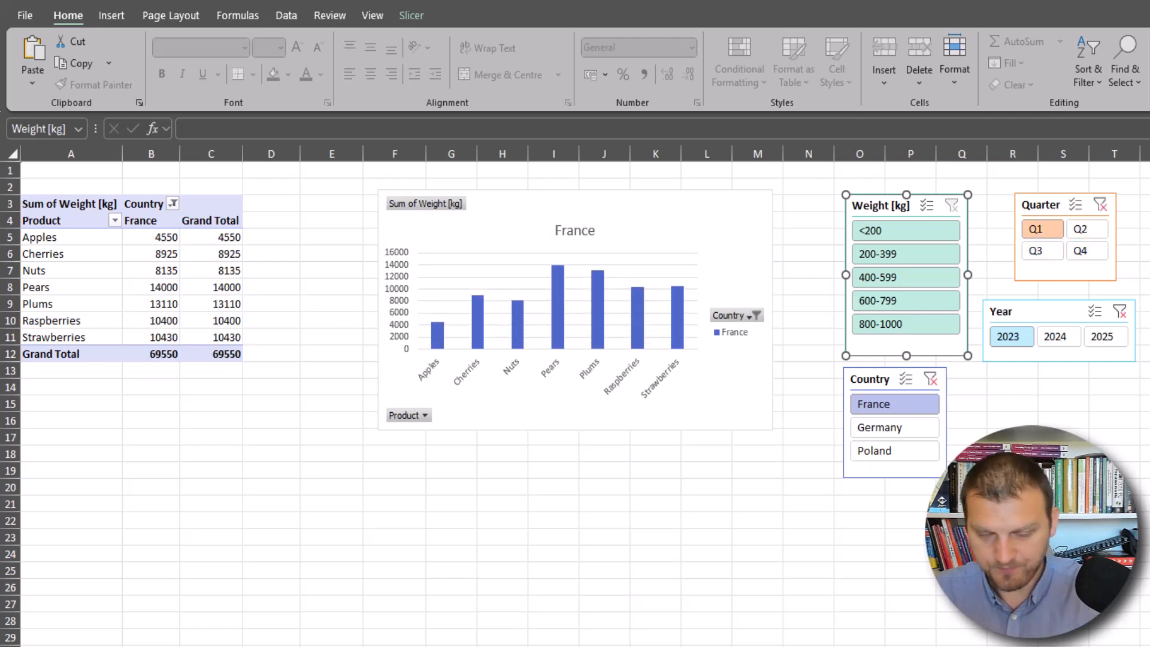
ctrl+click(1085, 252)
ctrl+click(1117, 340)
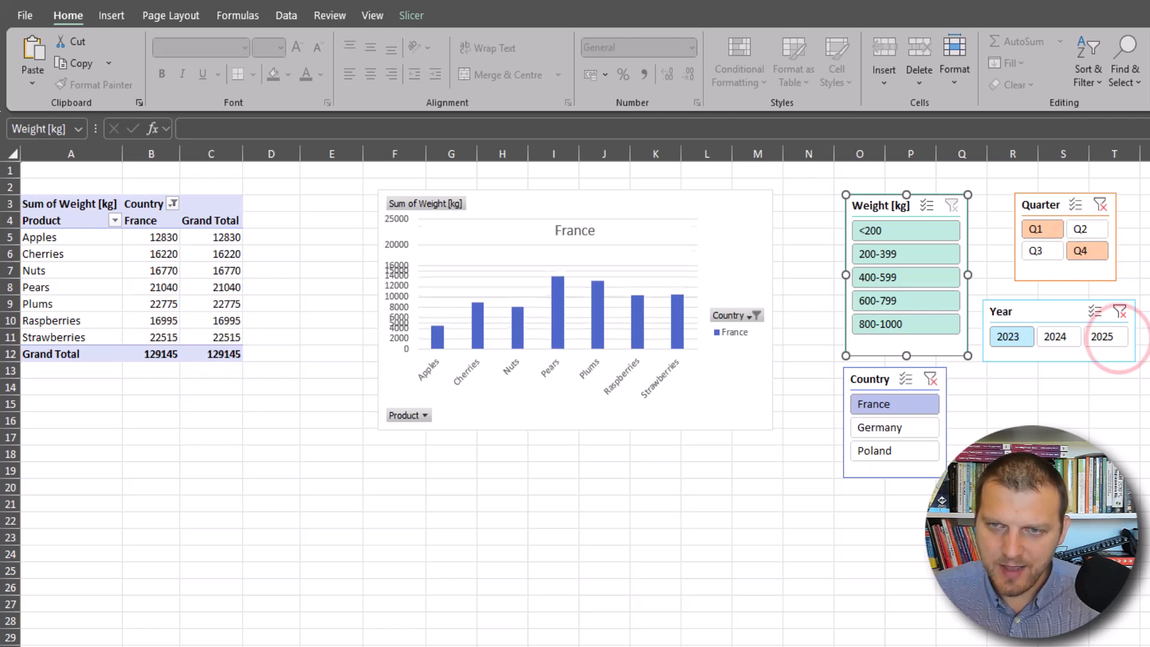
ctrl+click(1104, 339)
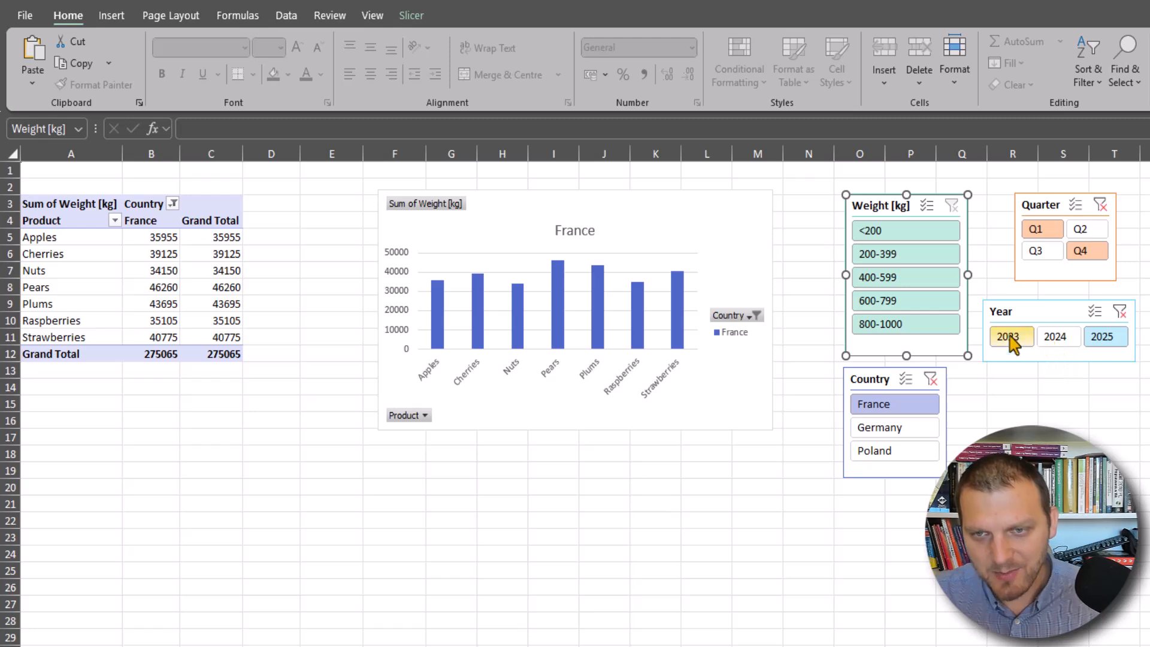
Step: Try filtering the report to the <200 and 800-1000 weight groups together, and clear the weight filter again
click(897, 234)
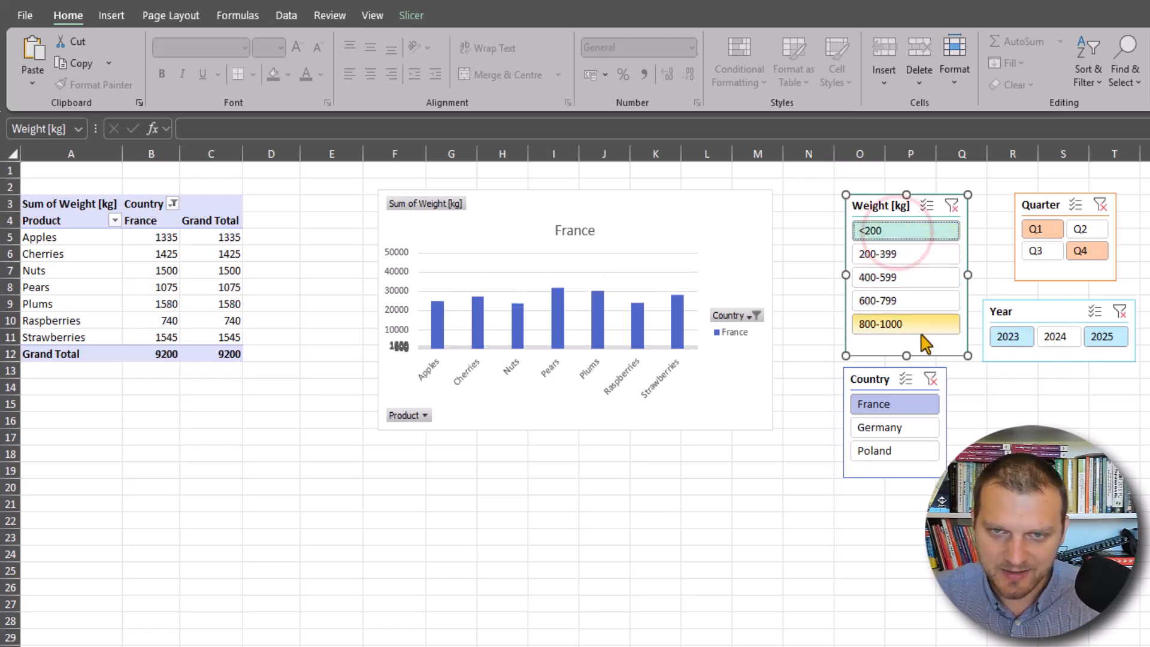
ctrl+click(904, 325)
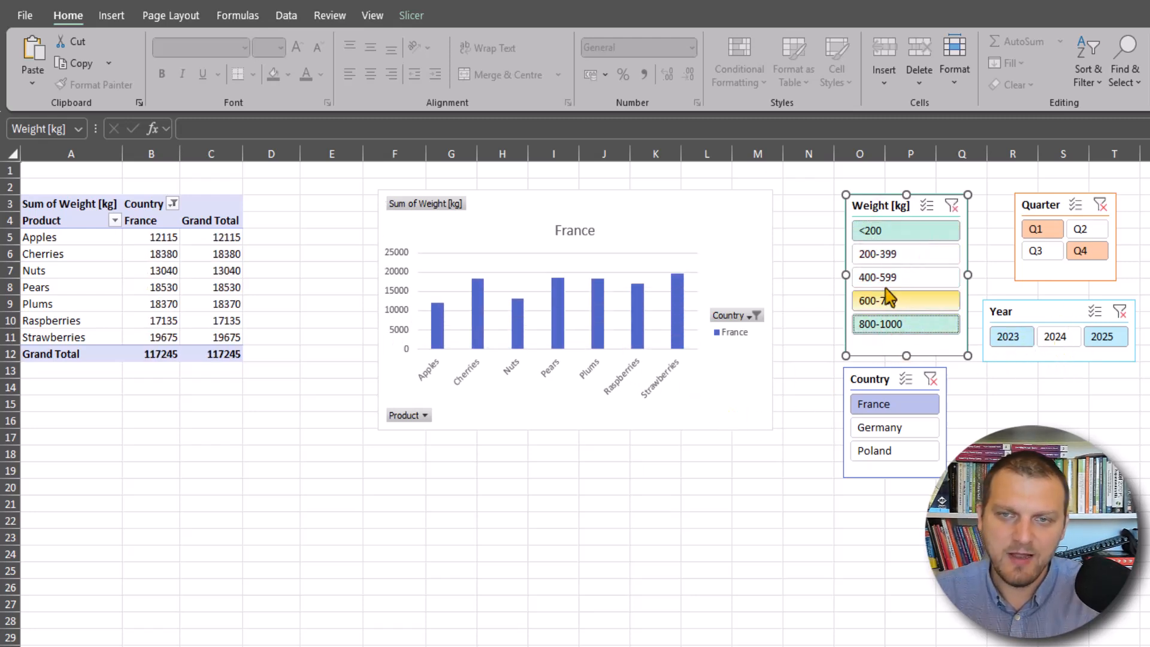
click(951, 211)
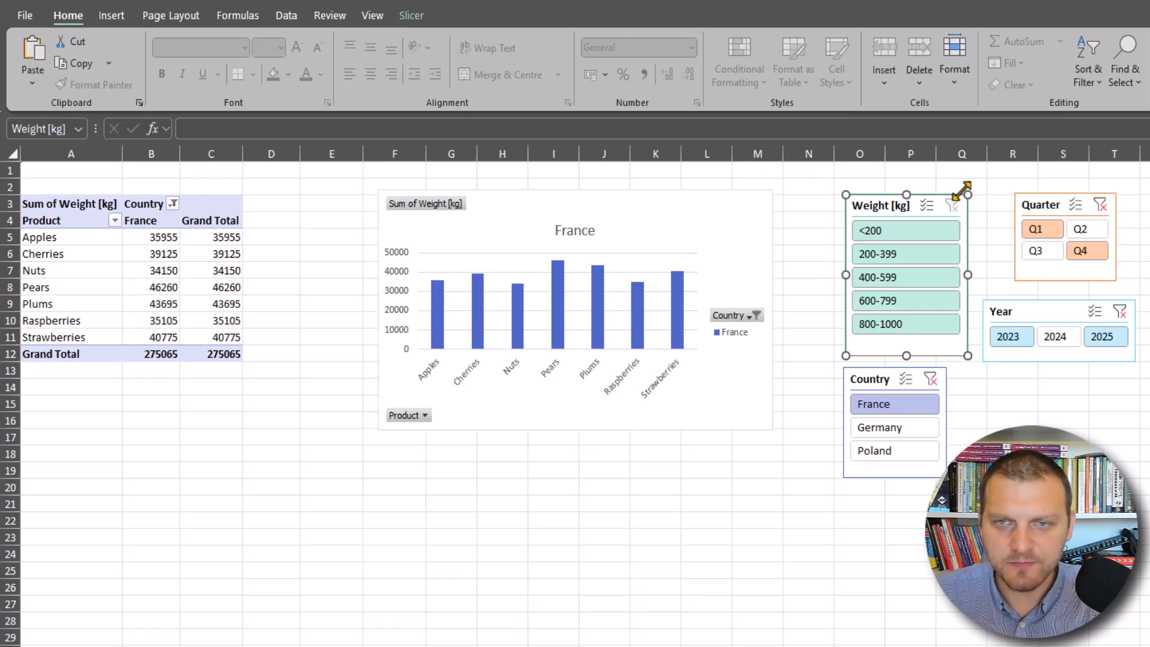
Step: Exclude the 200-399 and 400-599 weight groups in the Weight [kg] slicer and include them again
ctrl+click(911, 253)
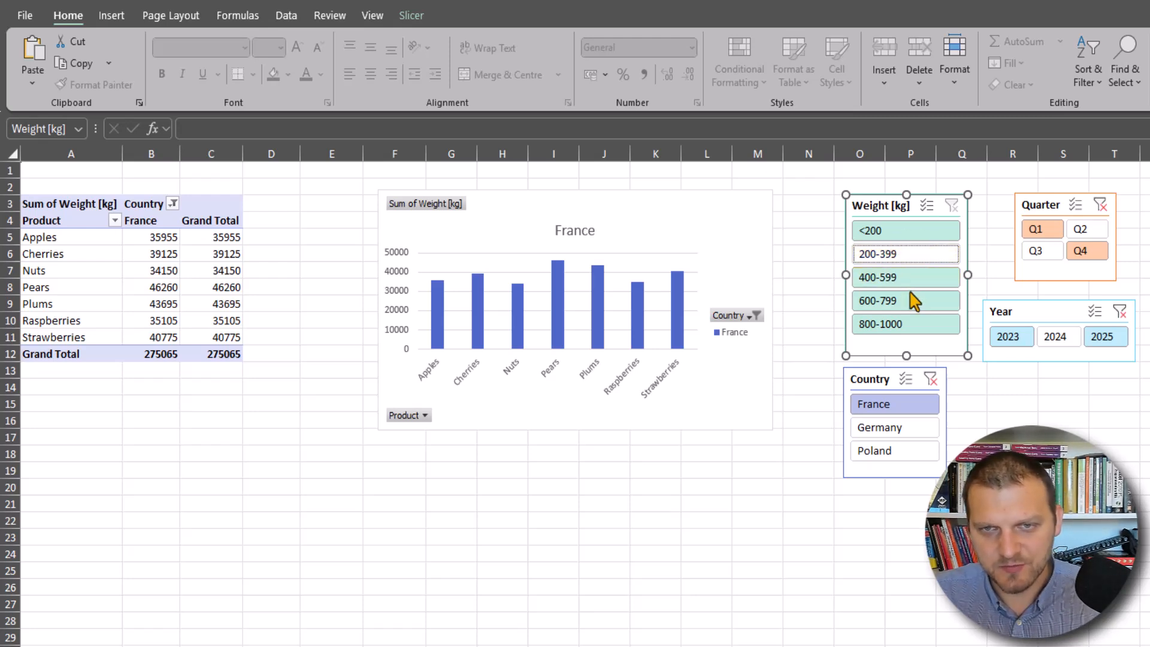
ctrl+click(905, 277)
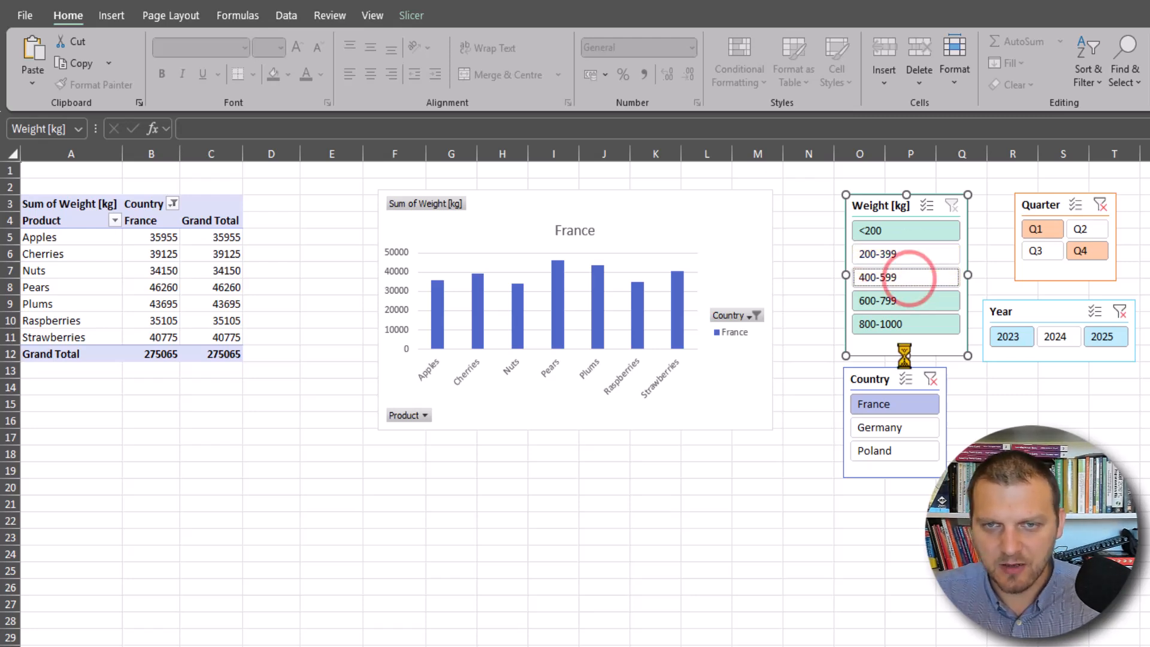
ctrl+click(933, 292)
ctrl+click(935, 254)
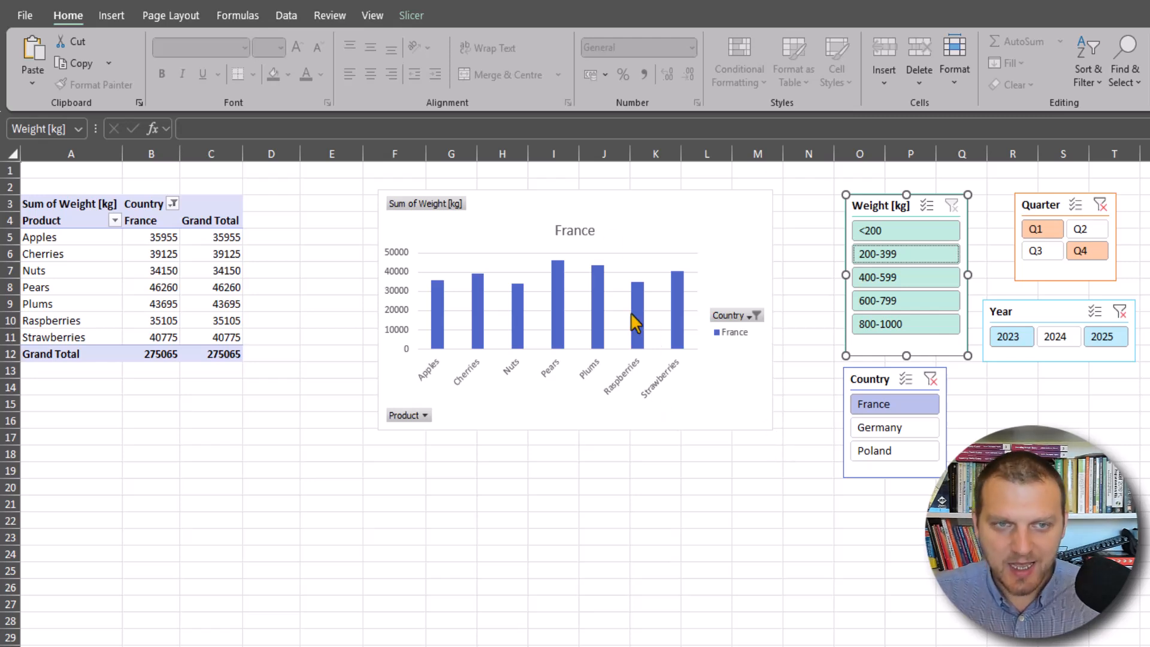
Step: Select the France value for Apples in the pivot table and move the field list below the table
click(528, 211)
click(170, 238)
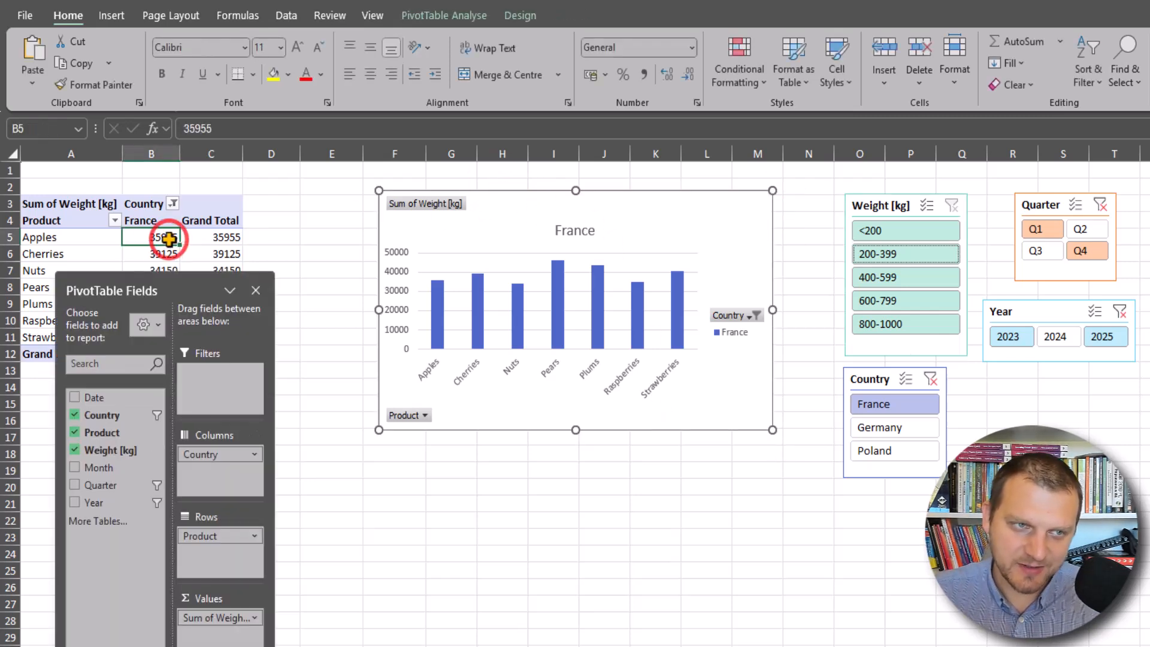
drag(149, 288, 289, 400)
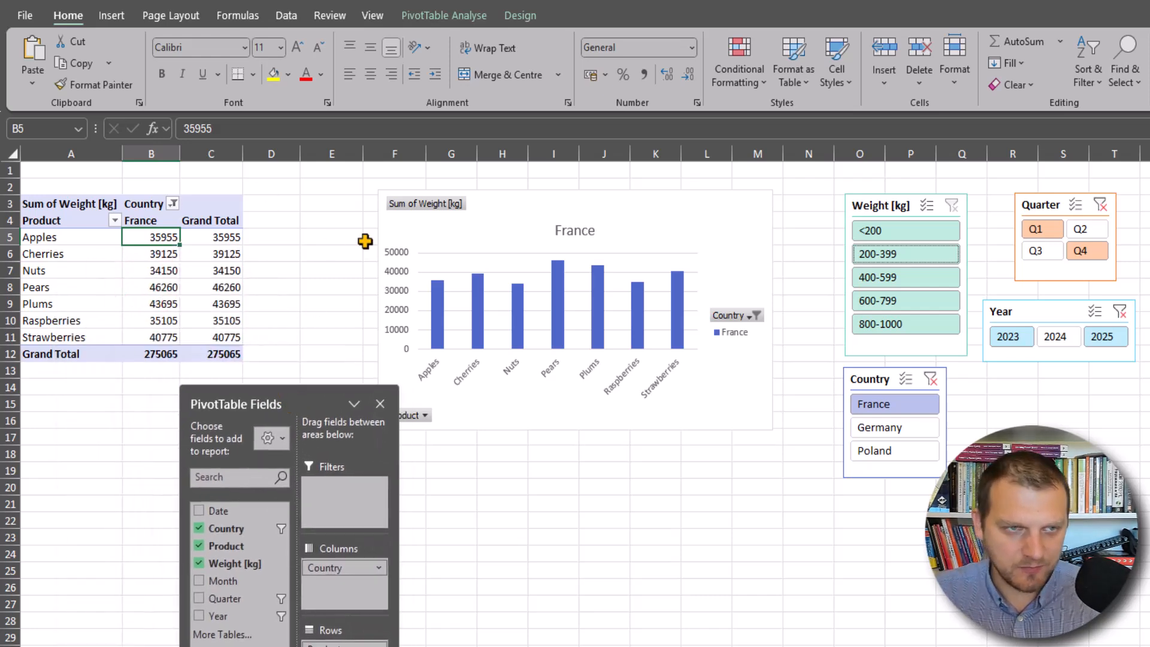